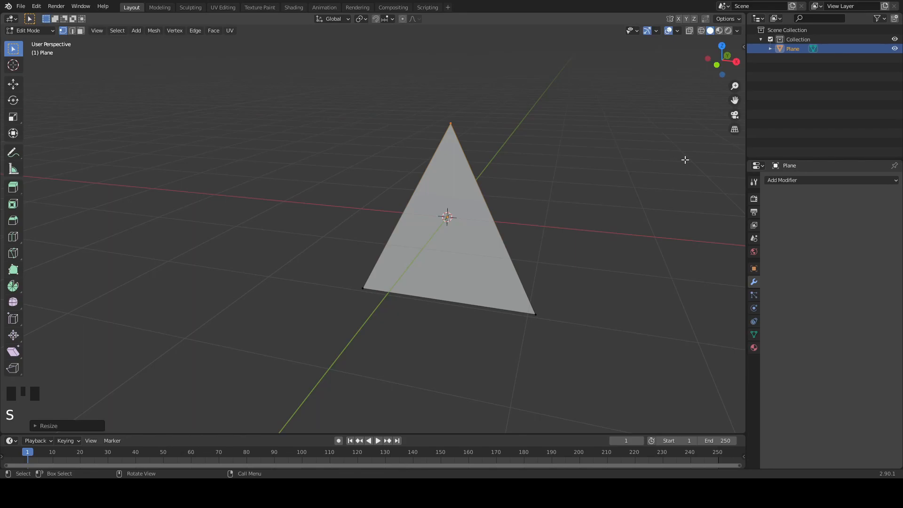
- Add a Wireframe modifier to the triangular plane and switch back to Object Mode
{"action": "left_click", "coordinate": [827, 179]}
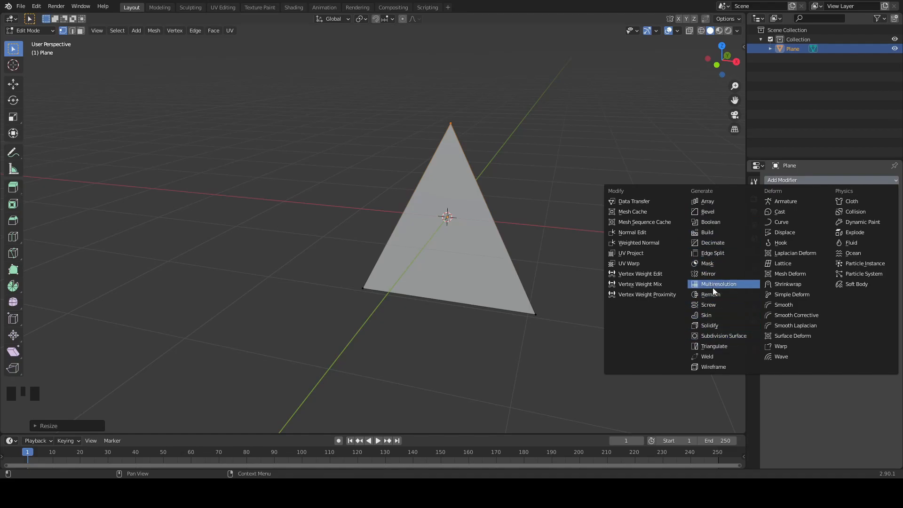
{"action": "left_click", "coordinate": [714, 366]}
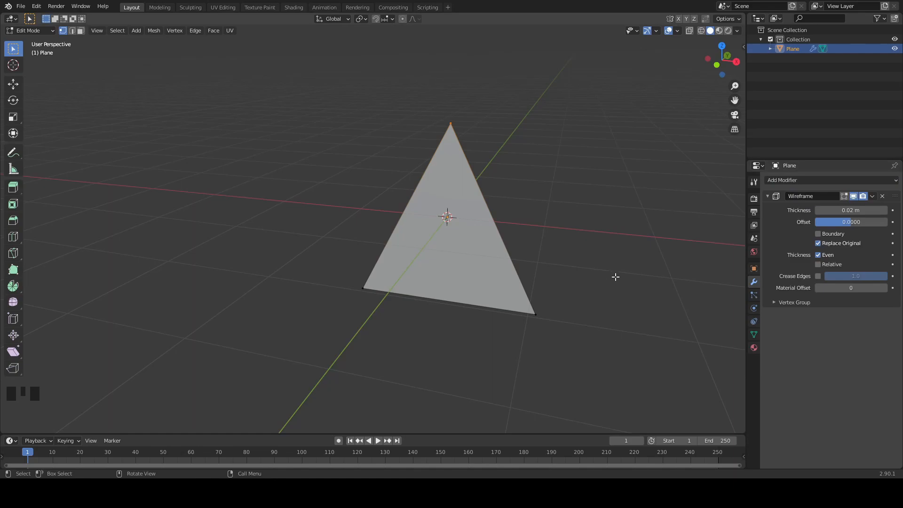
{"action": "key", "text": "Tab"}
- Add a Solidify modifier to the triangle frame with a thickness of 0.549 m, leaving Even Thickness off
{"action": "left_click", "coordinate": [835, 183]}
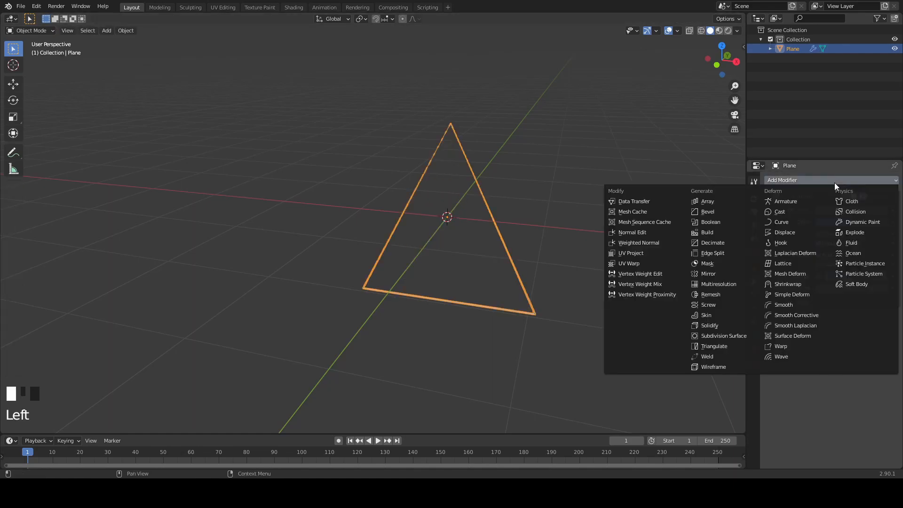
{"action": "left_click", "coordinate": [706, 325]}
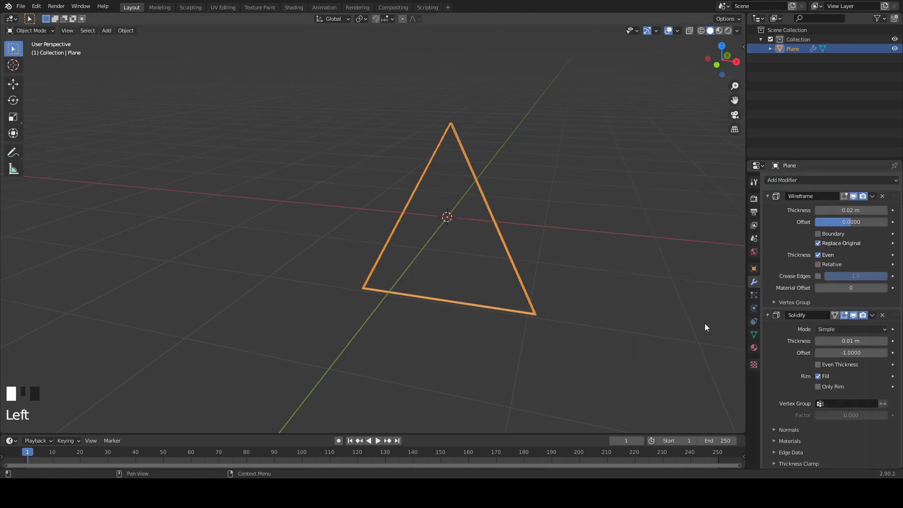
{"action": "scroll", "coordinate": [832, 354], "scroll_direction": "down", "scroll_amount": 7}
{"action": "left_click", "coordinate": [821, 354]}
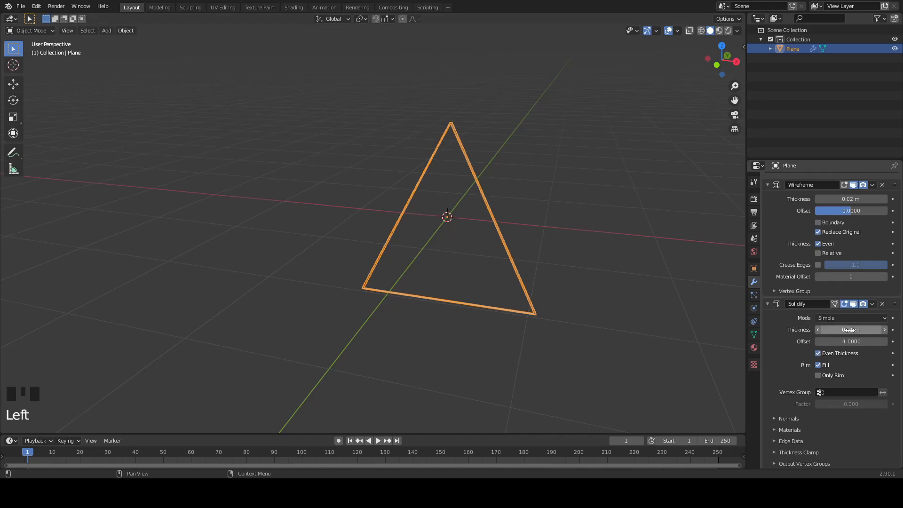
{"action": "left_click_drag", "start_coordinate": [846, 330], "coordinate": [881, 329], "text": "shift"}
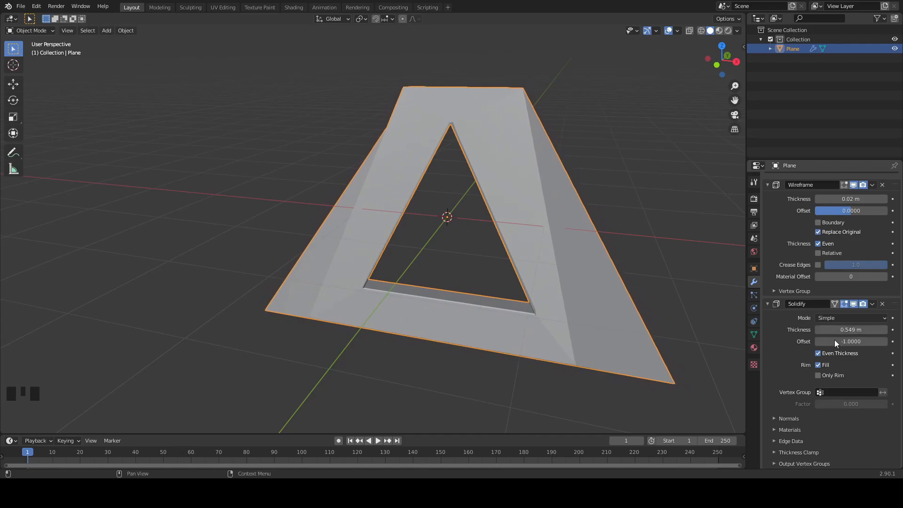
{"action": "left_click", "coordinate": [818, 353]}
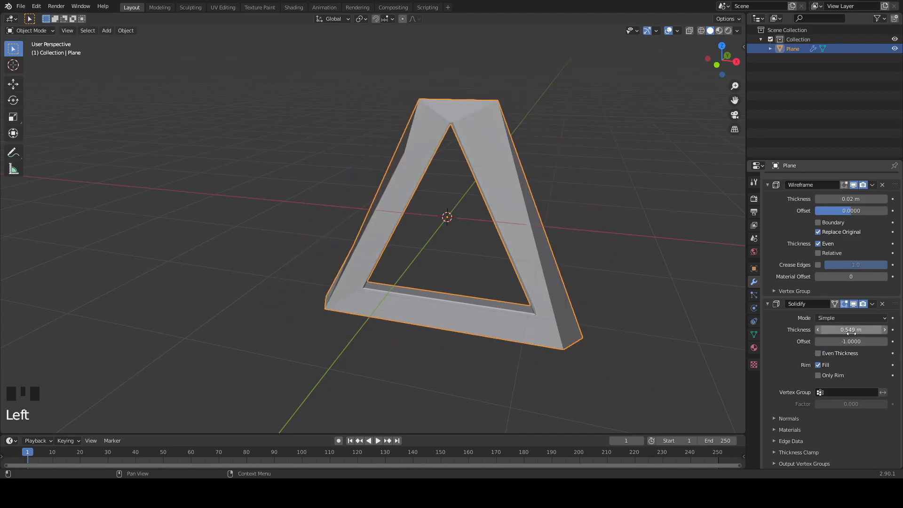
- Add a Weld modifier to the triangle and move it to the start of the modifier stack
{"action": "scroll", "coordinate": [840, 330], "scroll_direction": "up", "scroll_amount": 3}
{"action": "left_click", "coordinate": [823, 178]}
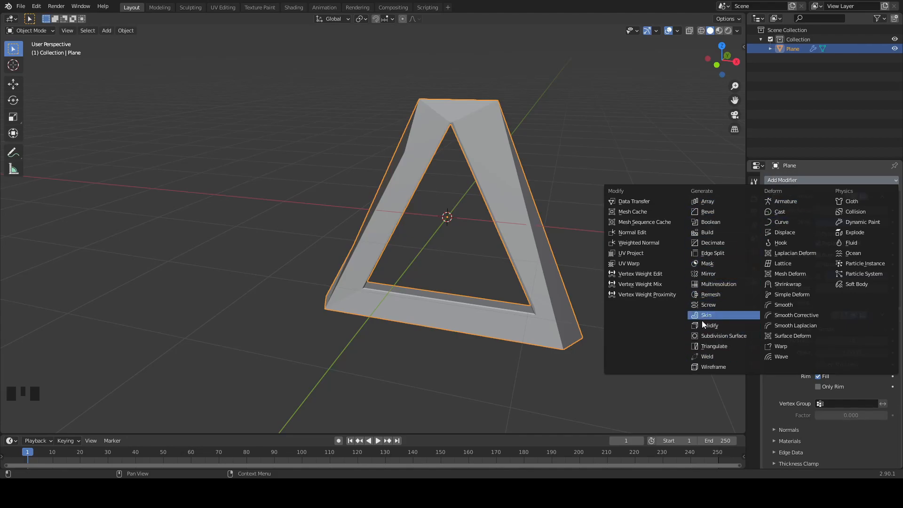
{"action": "left_click", "coordinate": [709, 357]}
{"action": "scroll", "coordinate": [769, 375], "scroll_direction": "down", "scroll_amount": 5}
{"action": "left_click_drag", "start_coordinate": [871, 424], "coordinate": [892, 171]}
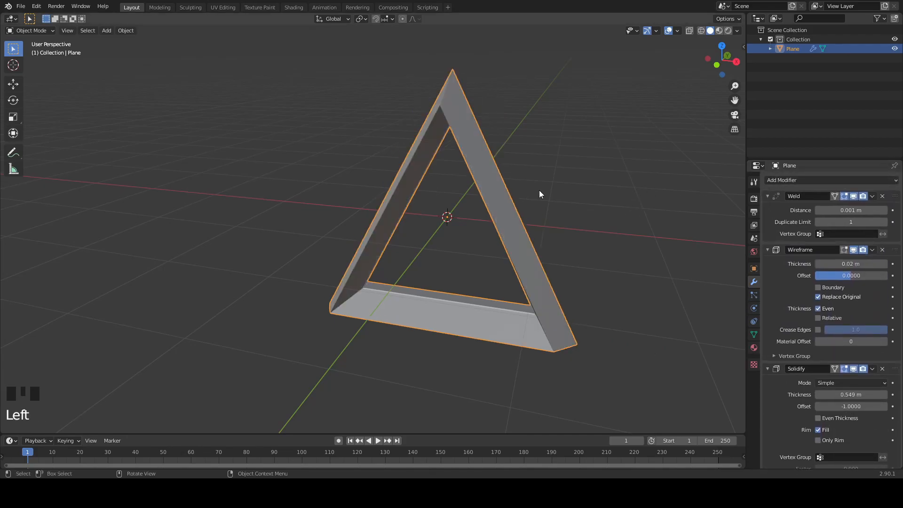
{"action": "middle_click_drag", "start_coordinate": [545, 192], "coordinate": [570, 190]}
{"action": "key", "text": "Tab"}
{"action": "middle_click_drag", "start_coordinate": [468, 120], "coordinate": [445, 110]}
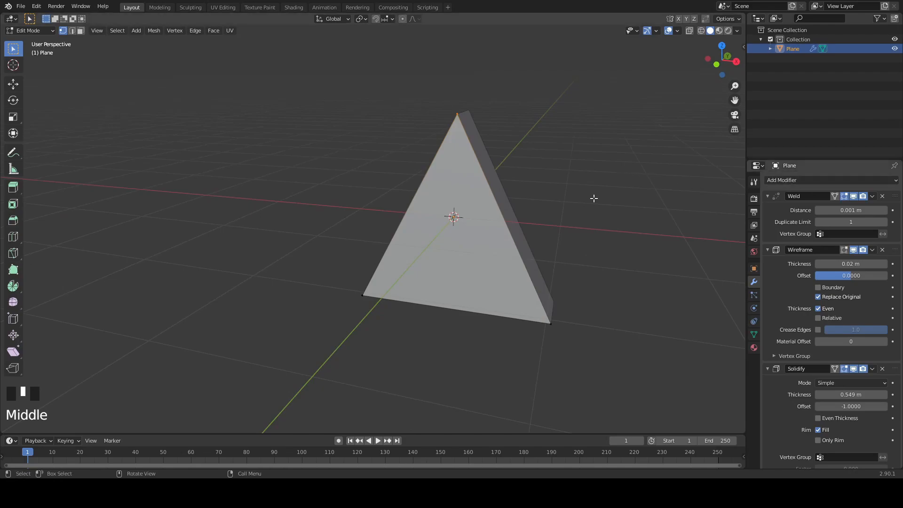
{"action": "key", "text": "Tab"}
{"action": "scroll", "coordinate": [816, 309], "scroll_direction": "down", "scroll_amount": 20}
{"action": "scroll", "coordinate": [832, 178], "scroll_direction": "up", "scroll_amount": 8}
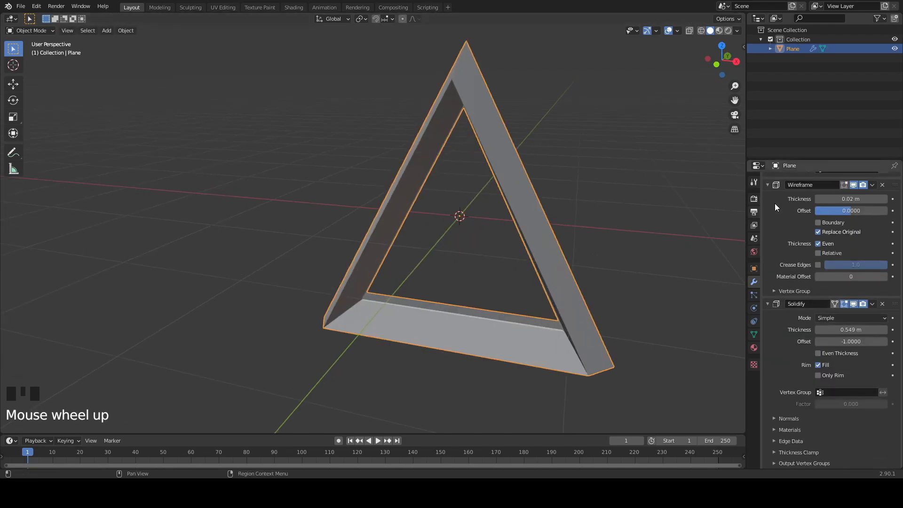
- Add a Bevel modifier to the triangle frame and set it to 4 segments
{"action": "left_click", "coordinate": [822, 180]}
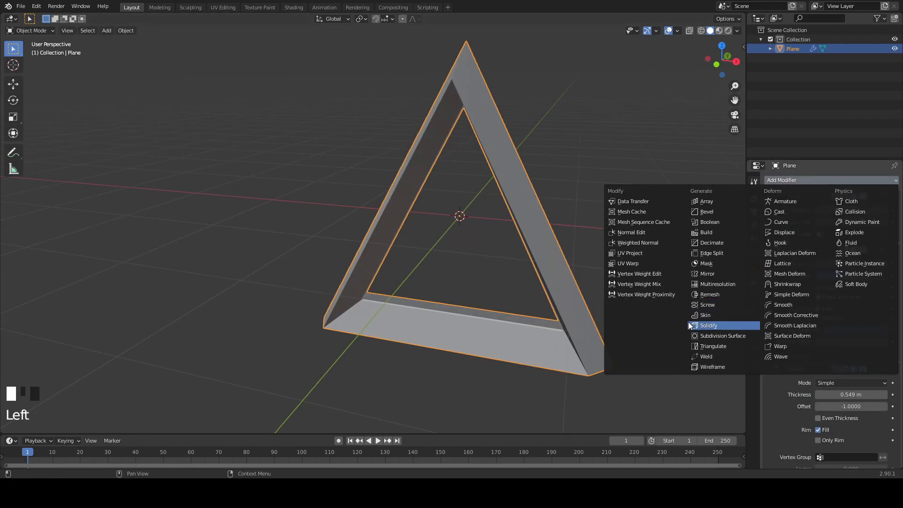
{"action": "left_click", "coordinate": [713, 212]}
{"action": "scroll", "coordinate": [874, 385], "scroll_direction": "down", "scroll_amount": 9}
{"action": "left_click", "coordinate": [844, 416]}
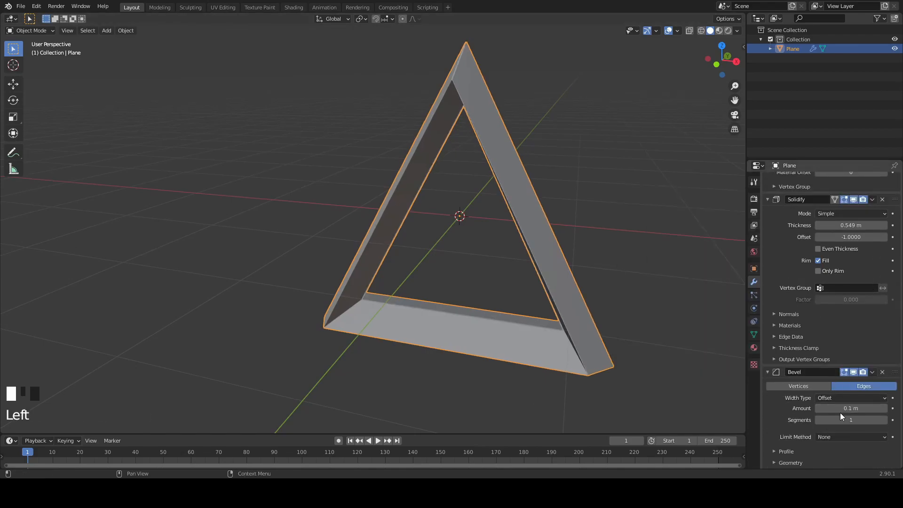
{"action": "left_click", "coordinate": [885, 420]}
{"action": "left_click", "coordinate": [885, 421]}
{"action": "left_click", "coordinate": [885, 420]}
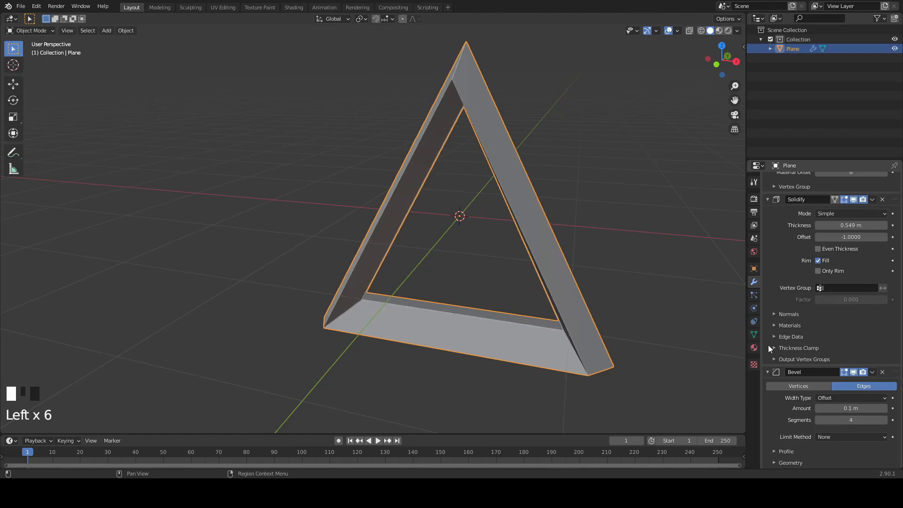
- Raise the Solidify thickness to about 0.664 m and enable Even Thickness
{"action": "scroll", "coordinate": [837, 238], "scroll_direction": "up", "scroll_amount": 1}
{"action": "mouse_move", "coordinate": [654, 236]}
{"action": "middle_mouse_down"}
{"action": "mouse_move", "coordinate": [634, 238]}
{"action": "mouse_move", "coordinate": [646, 227]}
{"action": "mouse_move", "coordinate": [642, 244]}
{"action": "middle_mouse_up"}
{"action": "left_click_drag", "start_coordinate": [846, 249], "coordinate": [871, 250], "text": "shift"}
{"action": "middle_click_drag", "start_coordinate": [679, 252], "coordinate": [608, 219]}
{"action": "left_click", "coordinate": [819, 268]}
{"action": "middle_click_drag", "start_coordinate": [705, 254], "coordinate": [653, 232]}
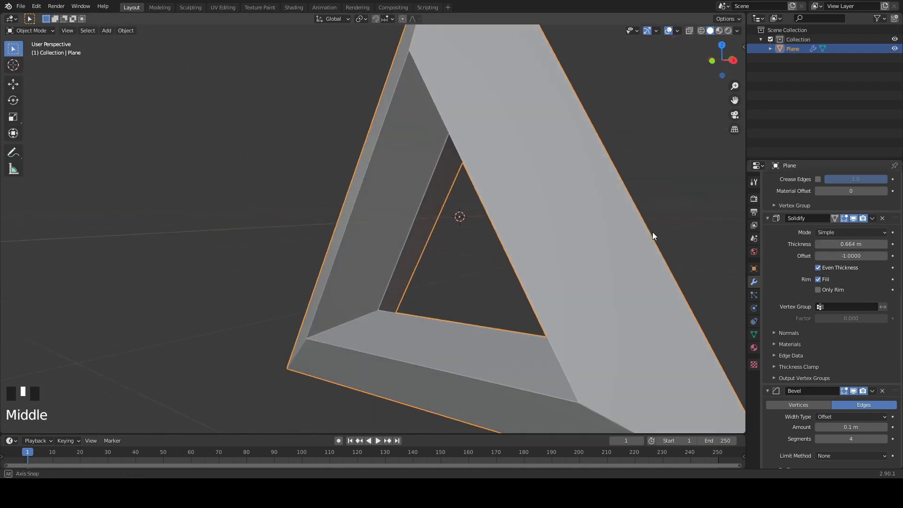
- Reduce the Solidify thickness of the triangle frame to about 0.455 m
{"action": "scroll", "coordinate": [653, 233], "scroll_direction": "down", "scroll_amount": 2}
{"action": "left_click_drag", "start_coordinate": [851, 244], "coordinate": [824, 244], "text": "shift"}
{"action": "middle_click_drag", "start_coordinate": [659, 245], "coordinate": [633, 264]}
{"action": "scroll", "coordinate": [532, 219], "scroll_direction": "up", "scroll_amount": 2}
{"action": "middle_click_drag", "start_coordinate": [532, 219], "coordinate": [486, 209], "text": "shift"}
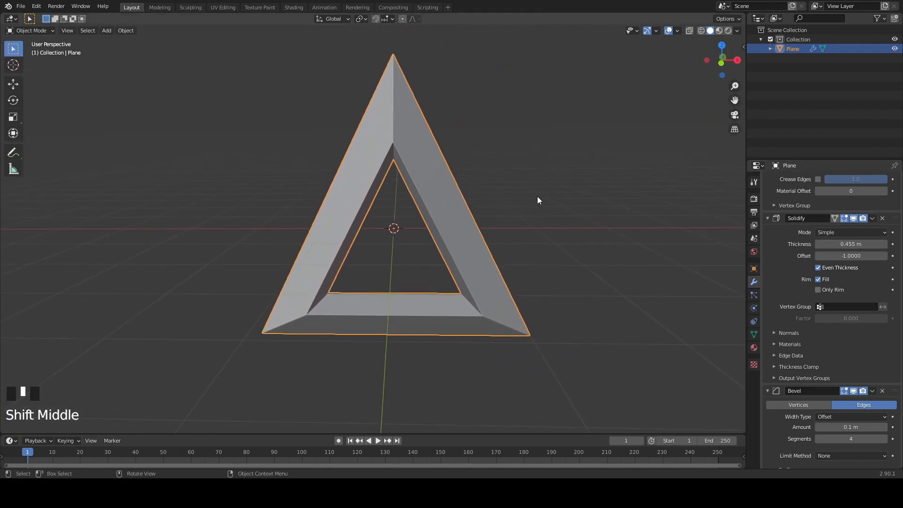
{"action": "middle_click_drag", "start_coordinate": [543, 216], "coordinate": [527, 235]}
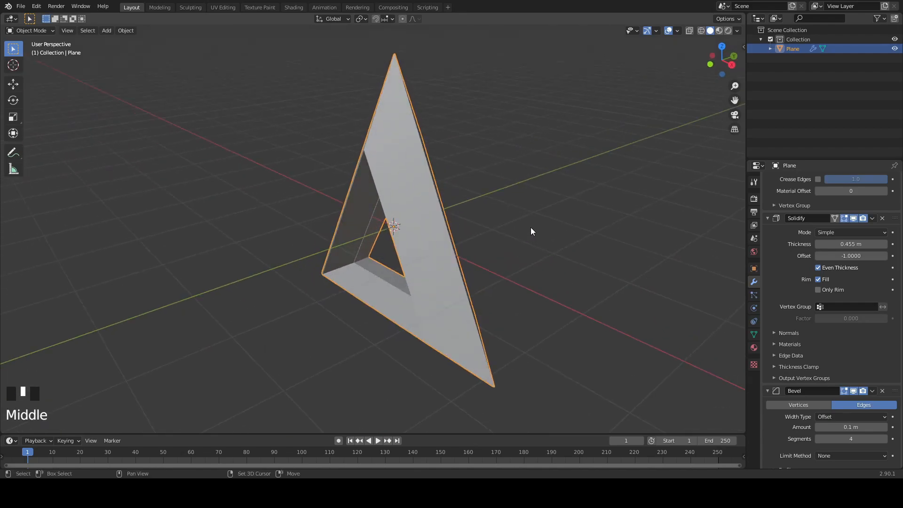
- Add a cube-shaped empty at the world origin
{"action": "key", "text": "shift+a"}
{"action": "mouse_move", "coordinate": [501, 322]}
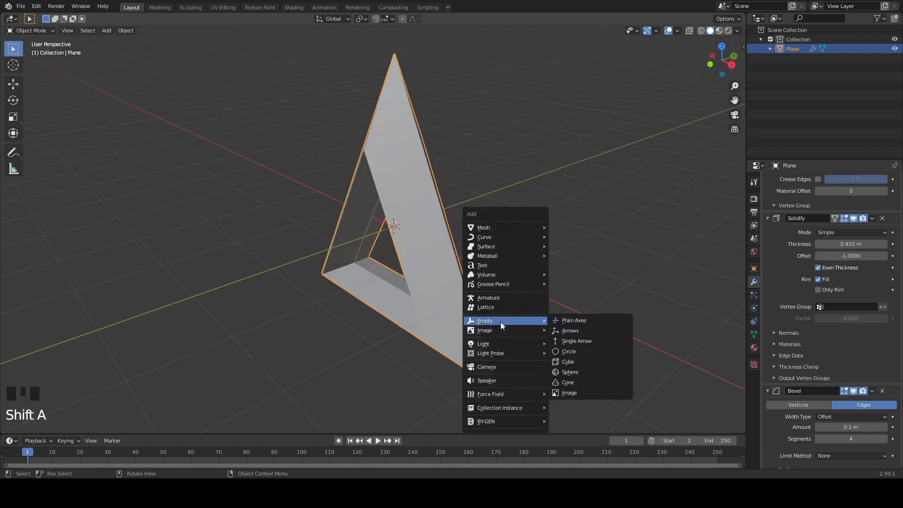
{"action": "left_click", "coordinate": [561, 362]}
{"action": "middle_click_drag", "start_coordinate": [545, 312], "coordinate": [488, 268]}
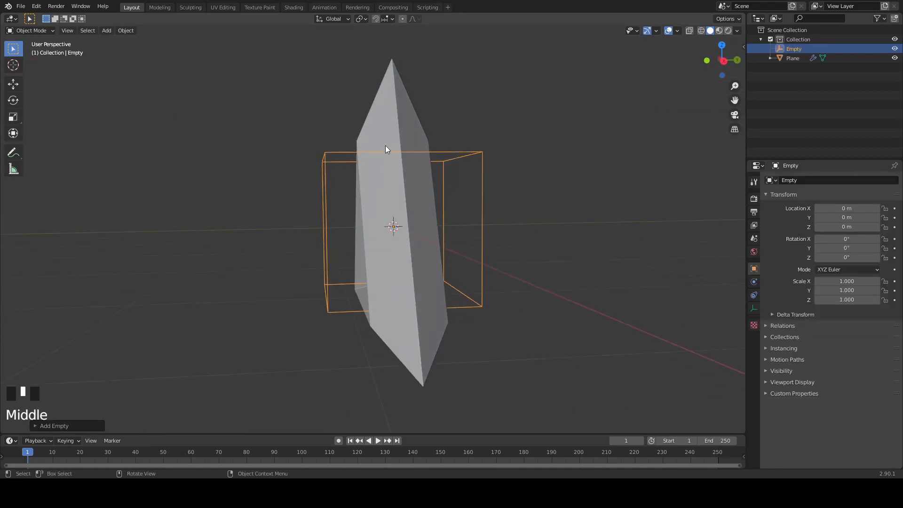
- Add an Array modifier to the triangle frame
{"action": "left_click", "coordinate": [403, 128]}
{"action": "scroll", "coordinate": [437, 194], "scroll_direction": "down", "scroll_amount": 4}
{"action": "scroll", "coordinate": [438, 187], "scroll_direction": "up", "scroll_amount": 3}
{"action": "scroll", "coordinate": [439, 188], "scroll_direction": "down", "scroll_amount": 4}
{"action": "scroll", "coordinate": [817, 191], "scroll_direction": "up", "scroll_amount": 5}
{"action": "scroll", "coordinate": [817, 191], "scroll_direction": "up", "scroll_amount": 6}
{"action": "left_click", "coordinate": [800, 179]}
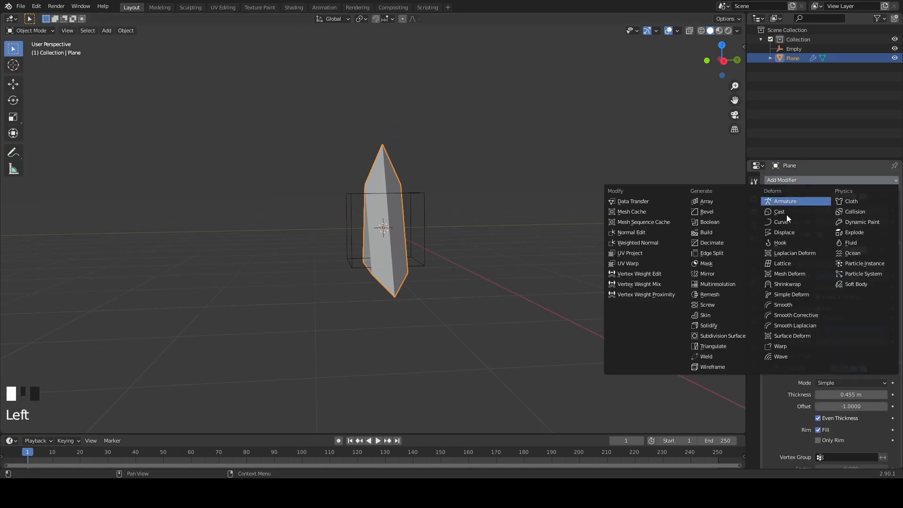
{"action": "left_click", "coordinate": [710, 202]}
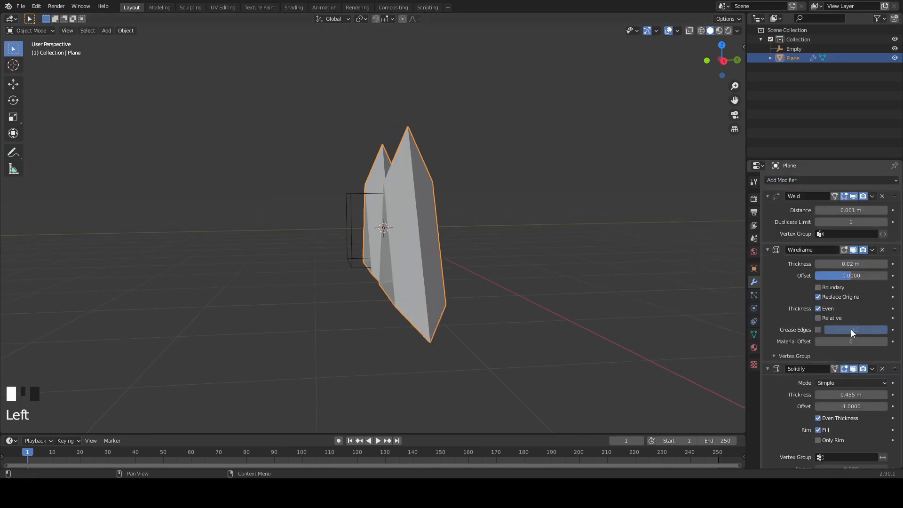
- Set the array's relative offset factors to X 0 and Y 1
{"action": "scroll", "coordinate": [842, 339], "scroll_direction": "down", "scroll_amount": 14}
{"action": "middle_click_drag", "start_coordinate": [834, 350], "coordinate": [636, 335]}
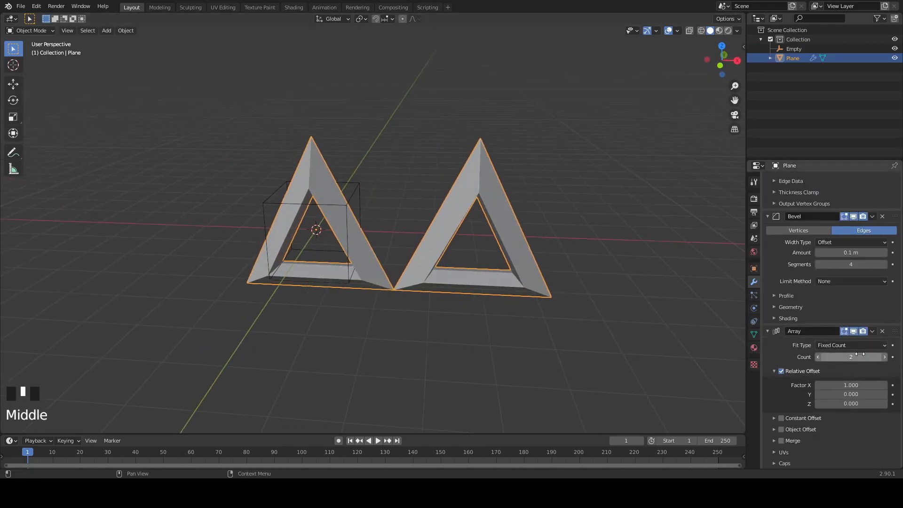
{"action": "left_click", "coordinate": [838, 394]}
{"action": "left_click", "coordinate": [808, 375]}
{"action": "left_click", "coordinate": [833, 383]}
{"action": "key", "text": "Return"}
- Apply the rotation of the triangle frame so its array runs along the Y axis
{"action": "middle_click_drag", "start_coordinate": [371, 324], "coordinate": [341, 294]}
{"action": "key", "text": "ctrl+a"}
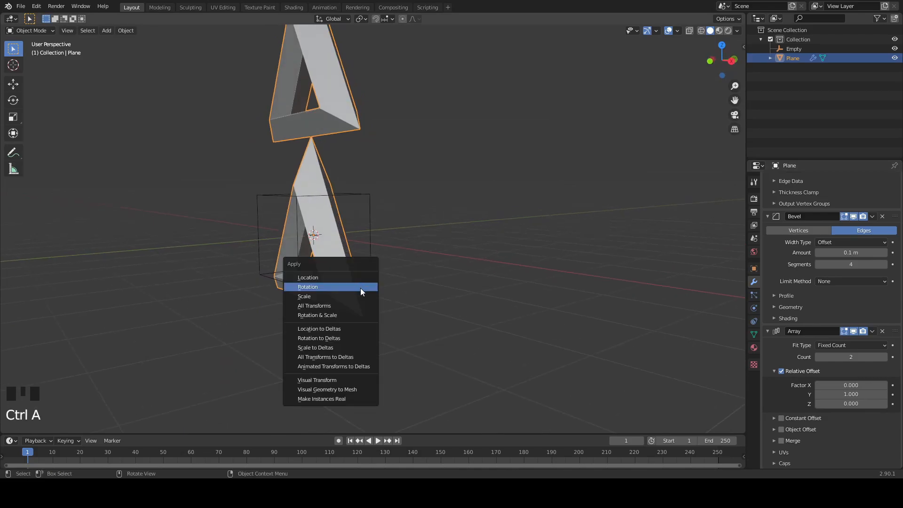
{"action": "left_click", "coordinate": [360, 287]}
{"action": "middle_click_drag", "start_coordinate": [424, 274], "coordinate": [400, 281]}
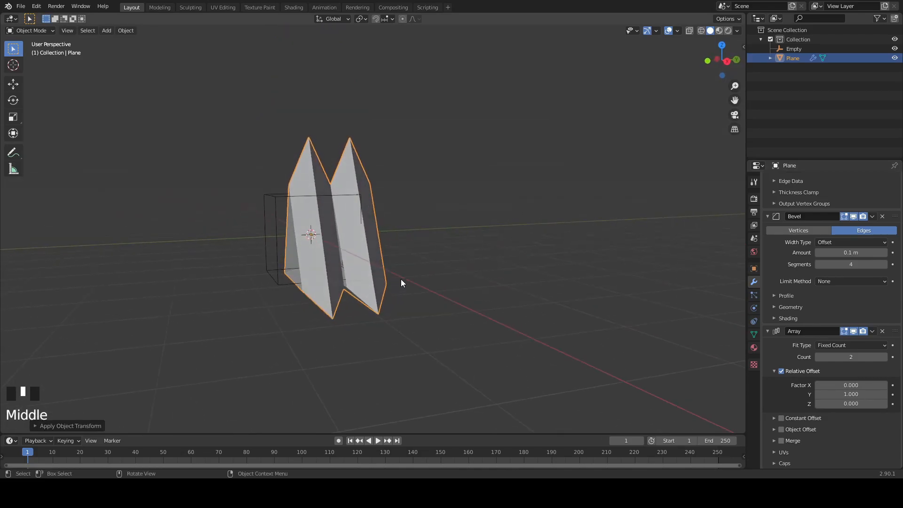
{"action": "scroll", "coordinate": [329, 258], "scroll_direction": "up", "scroll_amount": 4}
{"action": "scroll", "coordinate": [318, 225], "scroll_direction": "down", "scroll_amount": 3}
{"action": "middle_click_drag", "start_coordinate": [319, 226], "coordinate": [315, 226]}
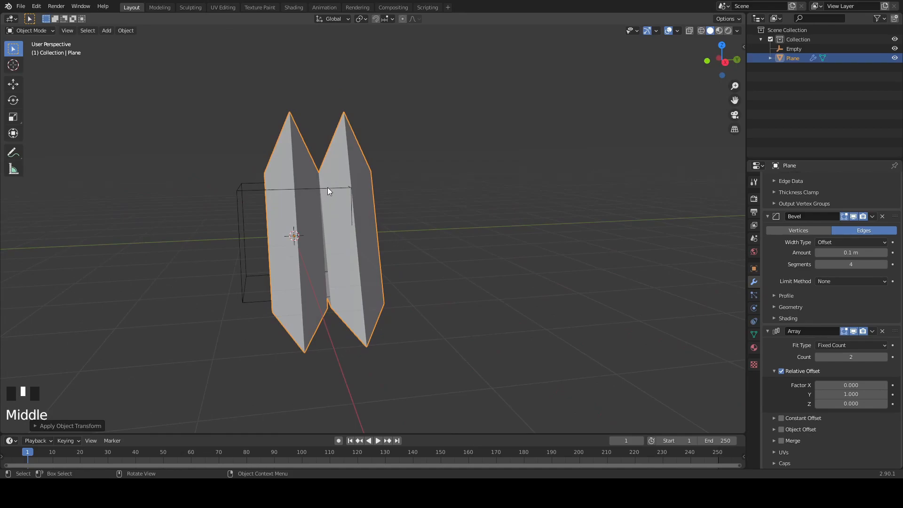
- Set the array's count to 50
{"action": "left_click", "coordinate": [851, 357]}
{"action": "type", "text": "20"}
{"action": "key", "text": "Return"}
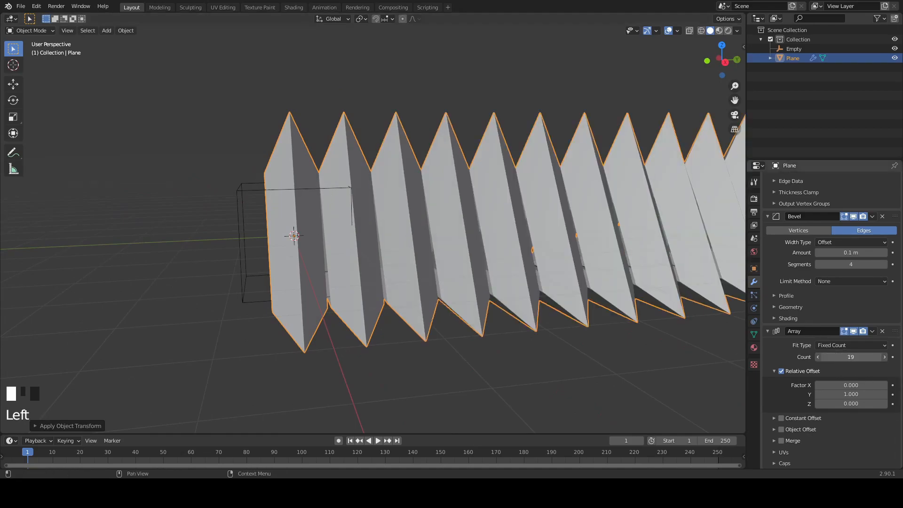
{"action": "left_click", "coordinate": [841, 356]}
{"action": "type", "text": "39"}
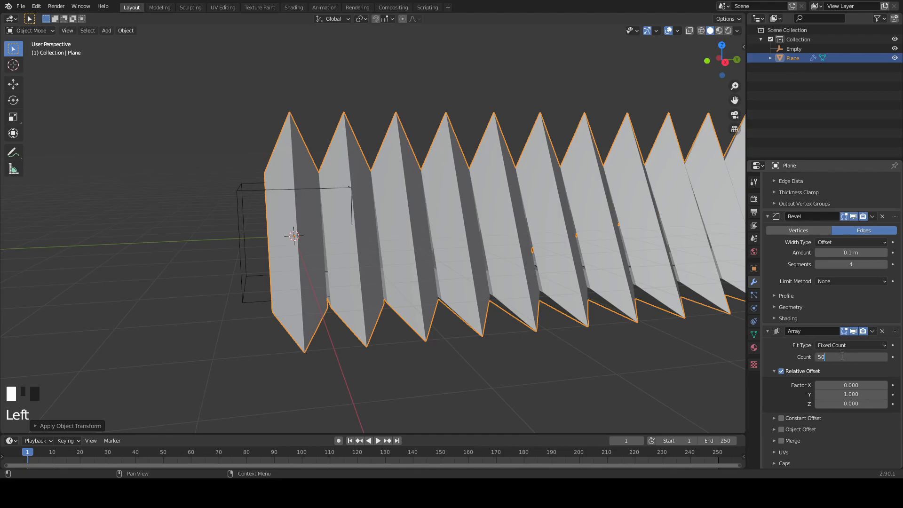
{"action": "left_click", "coordinate": [240, 201]}
{"action": "key", "text": "r"}
{"action": "key", "text": "x"}
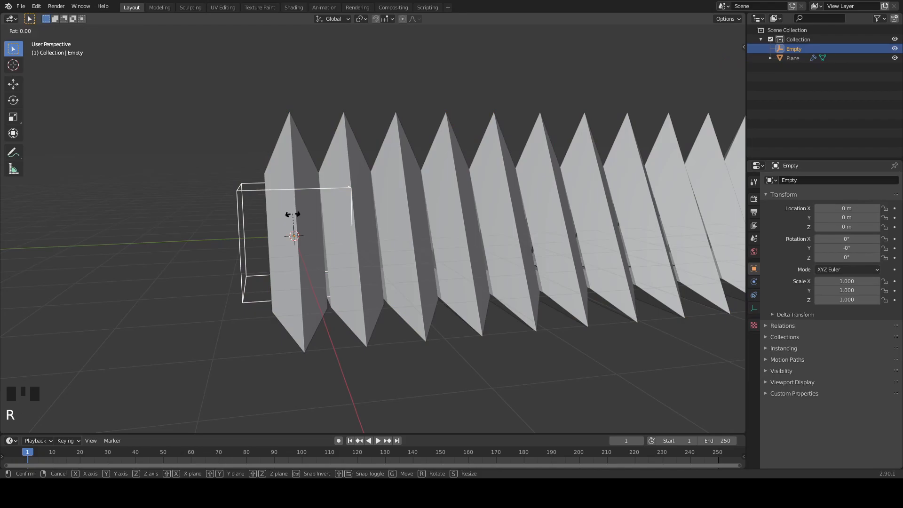
{"action": "right_click", "coordinate": [297, 196]}
- Enable Object Offset in the triangle frame's Array modifier and assign the cube empty as its offset object
{"action": "left_click", "coordinate": [288, 157]}
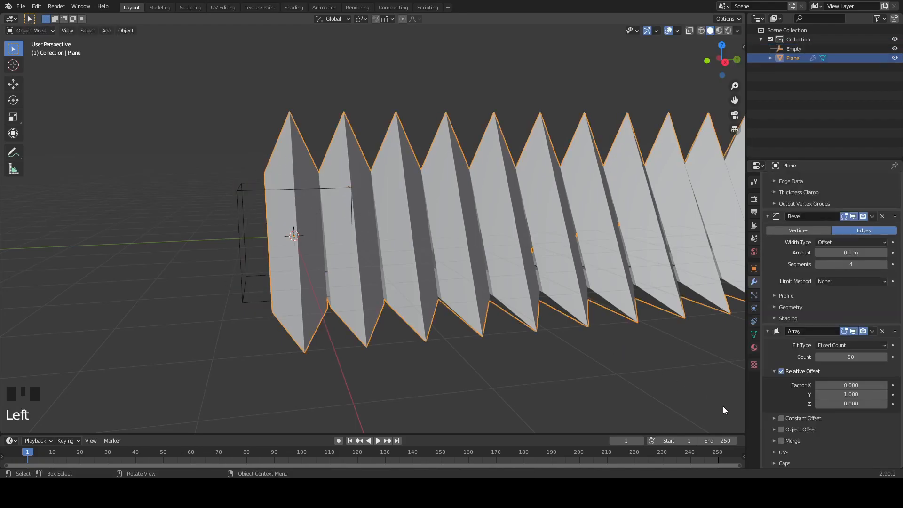
{"action": "scroll", "coordinate": [722, 408], "scroll_direction": "down", "scroll_amount": 7}
{"action": "left_click", "coordinate": [787, 430]}
{"action": "left_click", "coordinate": [782, 429]}
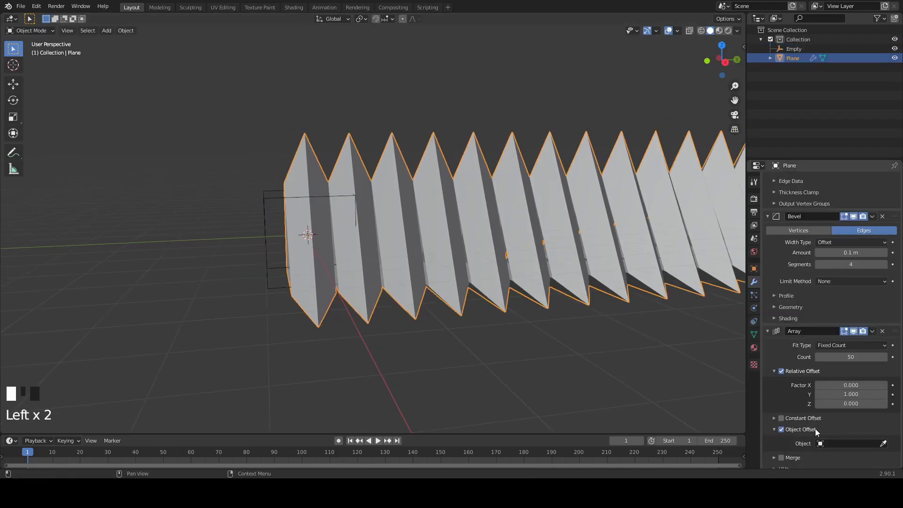
{"action": "left_click", "coordinate": [884, 443]}
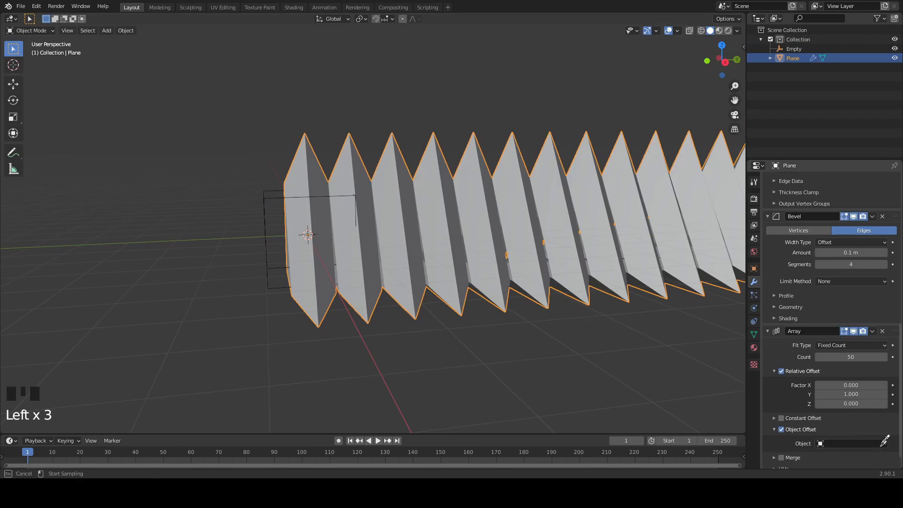
{"action": "left_click", "coordinate": [262, 202]}
{"action": "left_click", "coordinate": [298, 174]}
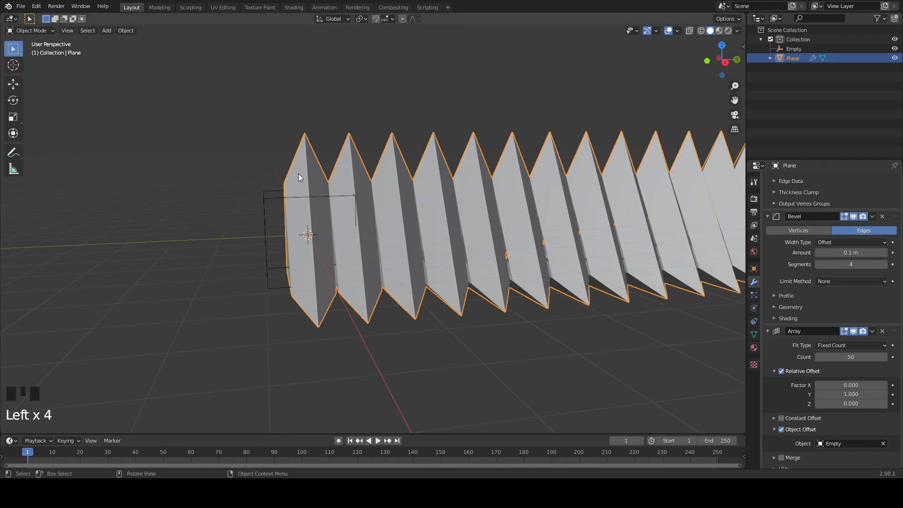
- Try rotating the cube empty about the global X axis by about -6 degrees to curve the array
{"action": "left_click", "coordinate": [278, 200]}
{"action": "key", "text": "r"}
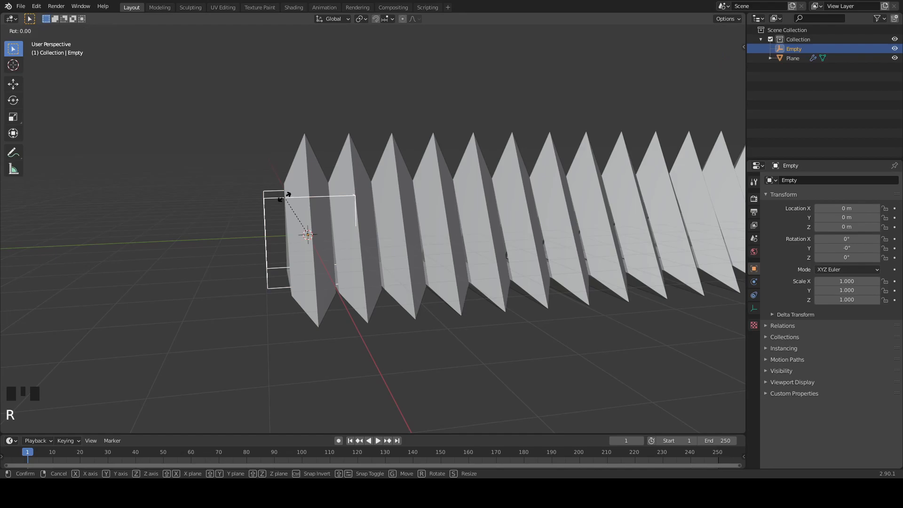
{"action": "key", "text": "x"}
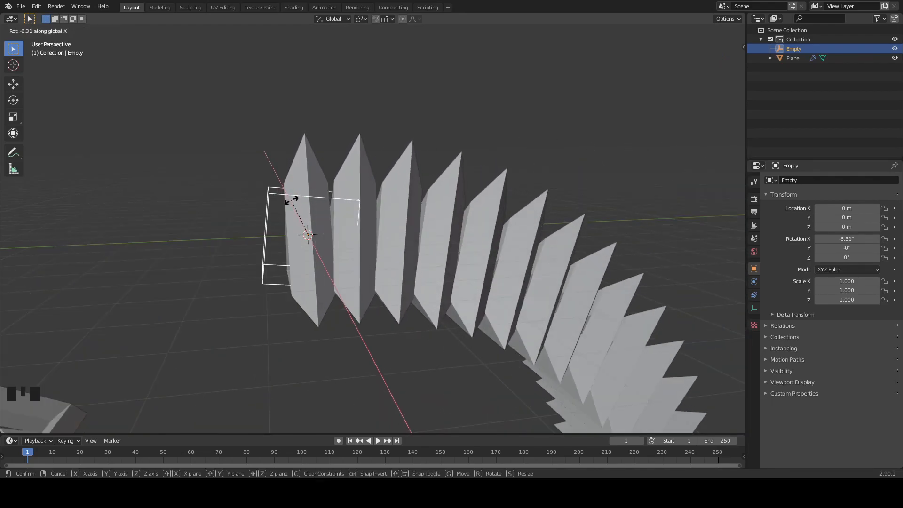
{"action": "key", "text": "Escape"}
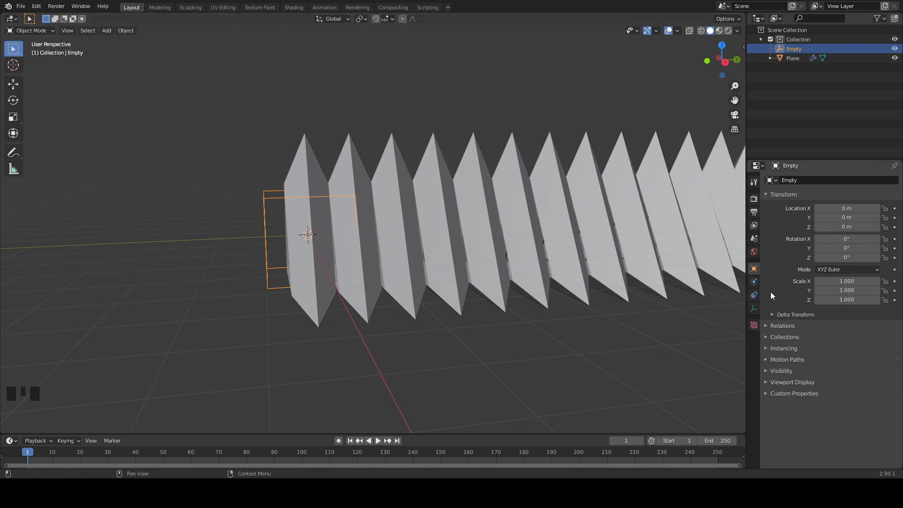
- Set the cube empty's X rotation to -7.2 degrees, one fiftieth of a full turn, to curve the array into a ring
{"action": "key", "text": "n"}
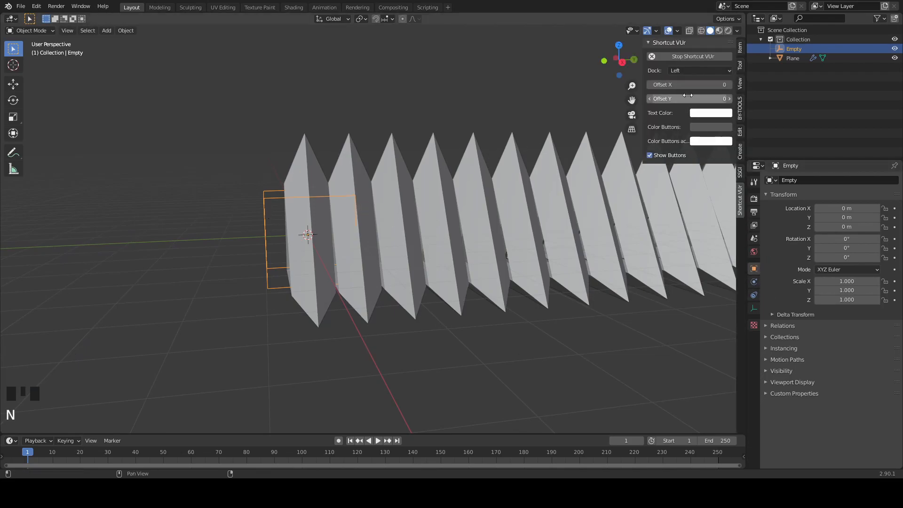
{"action": "left_click", "coordinate": [739, 49]}
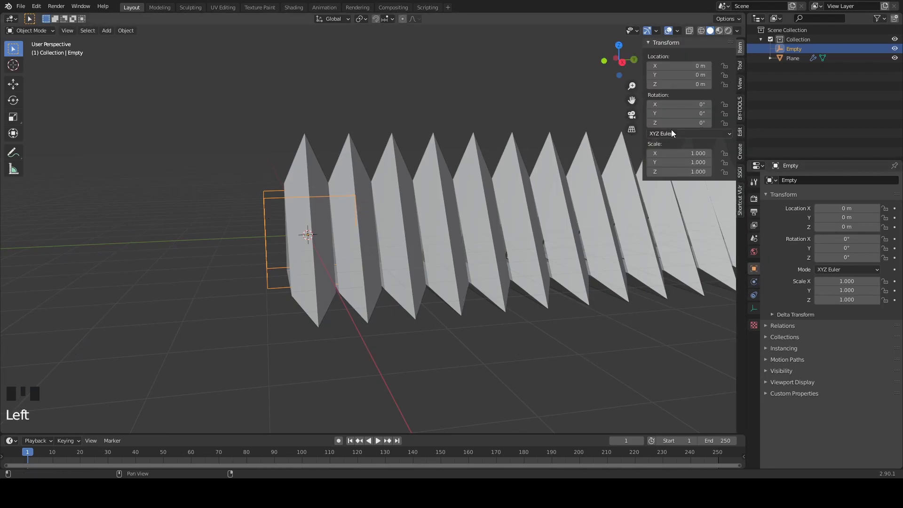
{"action": "left_click", "coordinate": [677, 104]}
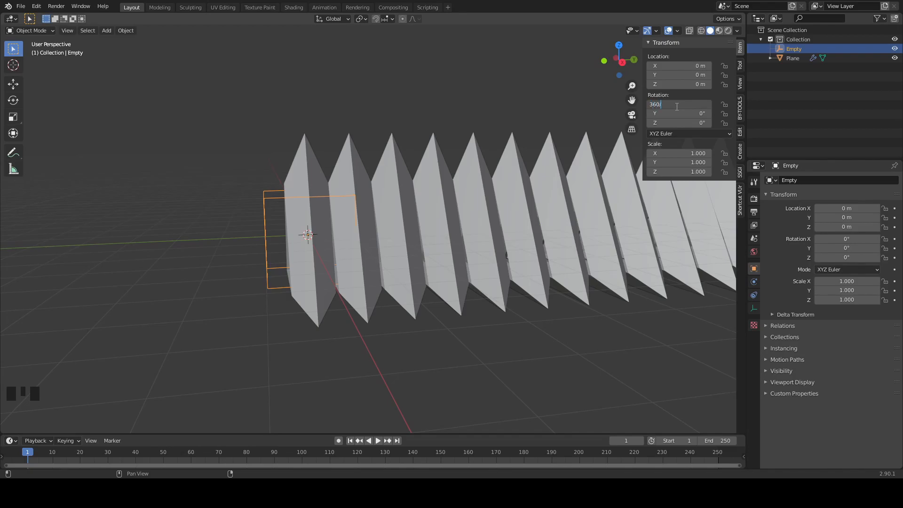
{"action": "type", "text": "0"}
{"action": "key", "text": "Return"}
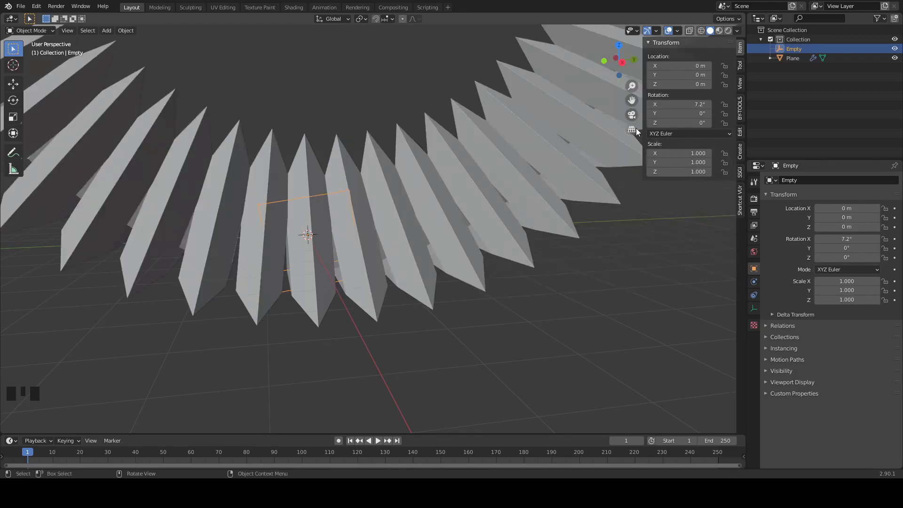
{"action": "left_click", "coordinate": [657, 104]}
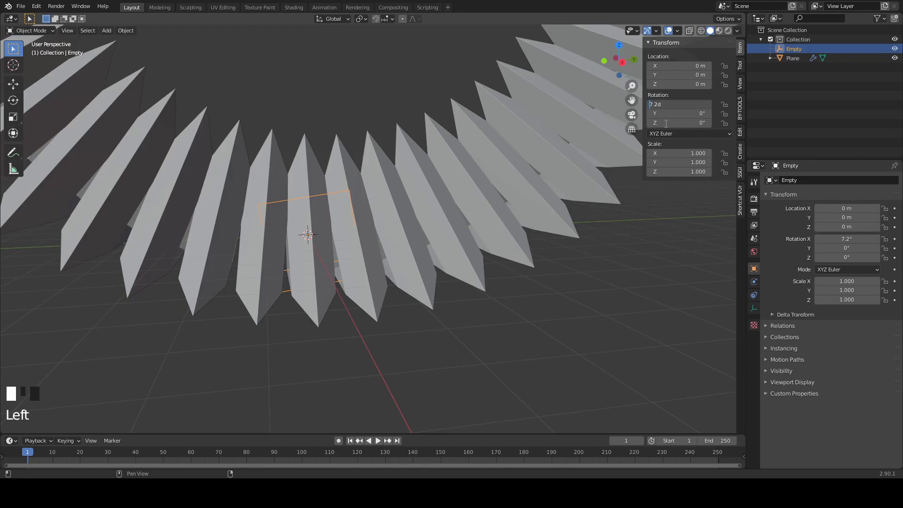
{"action": "type", "text": "-"}
{"action": "key", "text": "Return"}
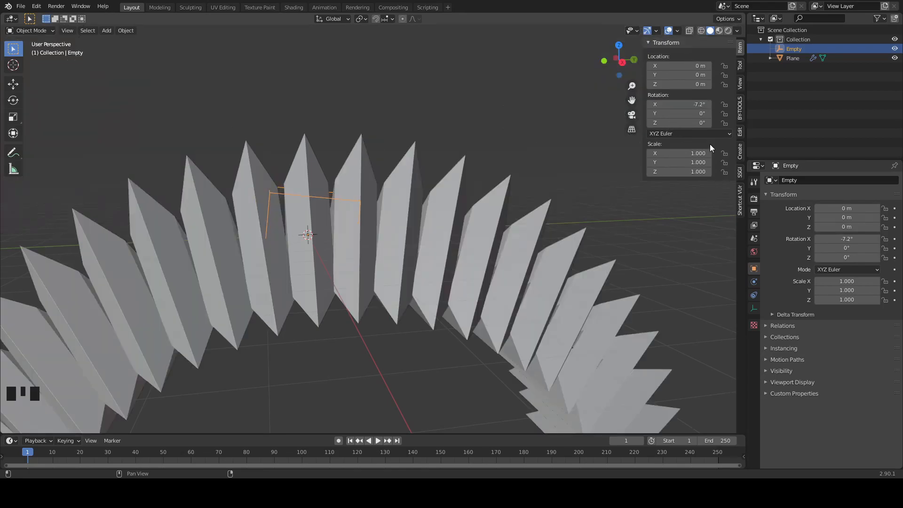
- Move all of the arrayed object's mesh geometry up about 1.89 m along global Z in Edit Mode to widen the ring
{"action": "scroll", "coordinate": [461, 268], "scroll_direction": "down", "scroll_amount": 11}
{"action": "middle_click_drag", "start_coordinate": [463, 266], "coordinate": [456, 247]}
{"action": "scroll", "coordinate": [442, 244], "scroll_direction": "up", "scroll_amount": 5}
{"action": "scroll", "coordinate": [386, 226], "scroll_direction": "up", "scroll_amount": 4}
{"action": "left_click", "coordinate": [315, 177]}
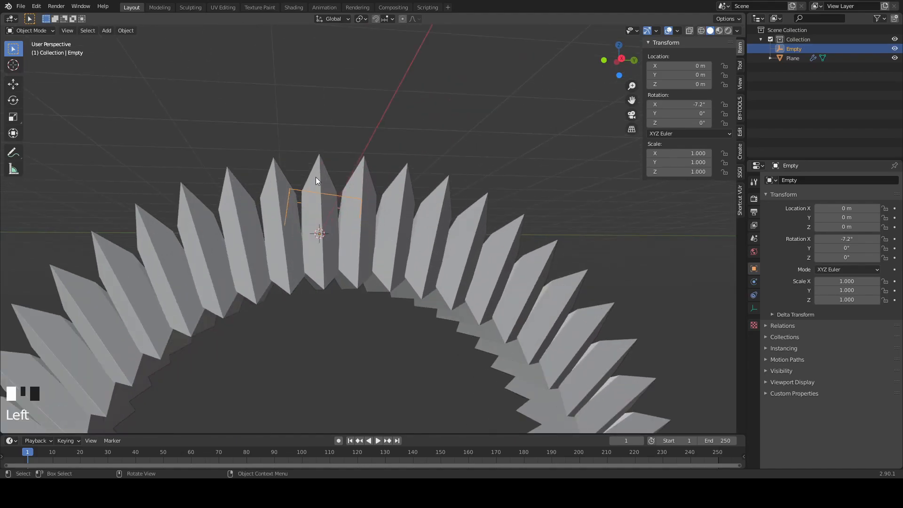
{"action": "key", "text": "Tab"}
{"action": "middle_click_drag", "start_coordinate": [354, 213], "coordinate": [399, 218]}
{"action": "key", "text": "a"}
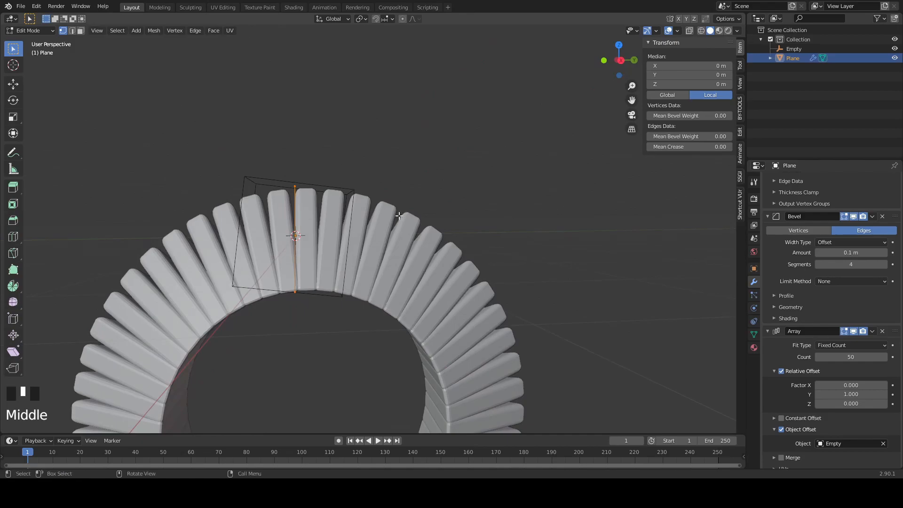
{"action": "key", "text": "g"}
{"action": "key", "text": "z"}
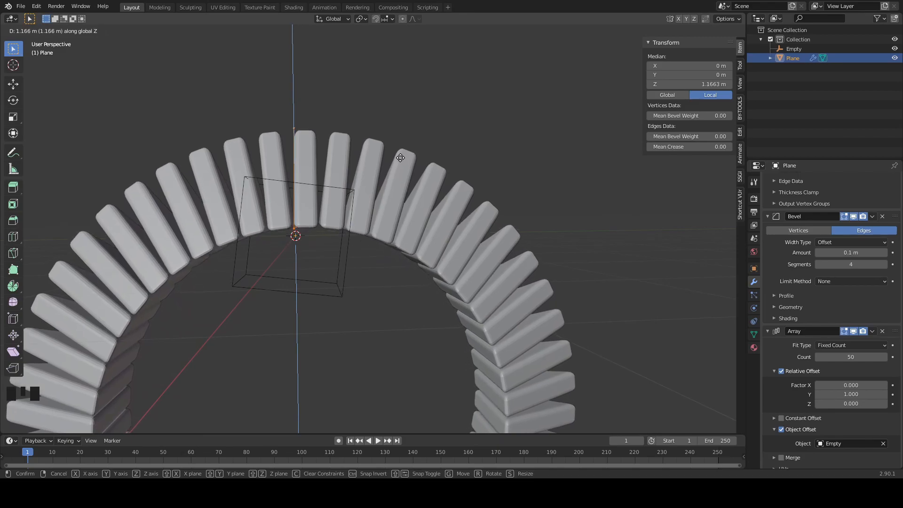
{"action": "left_click", "coordinate": [406, 123]}
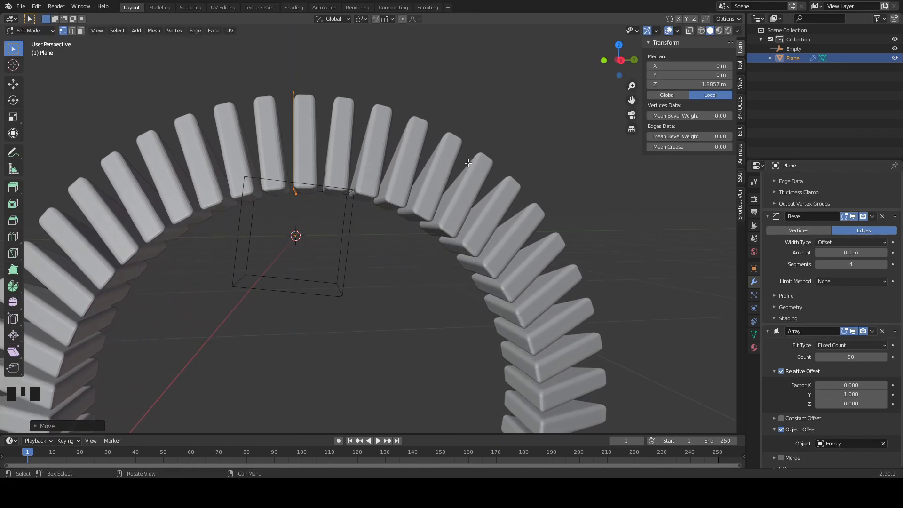
{"action": "key", "text": "Tab"}
- Apply all the ring's modifiers from Weld, Wireframe and Solidify through Bevel and Array
{"action": "scroll", "coordinate": [511, 209], "scroll_direction": "down", "scroll_amount": 6}
{"action": "middle_click_drag", "start_coordinate": [511, 209], "coordinate": [626, 272]}
{"action": "scroll", "coordinate": [617, 260], "scroll_direction": "down", "scroll_amount": 6}
{"action": "left_click", "coordinate": [597, 271]}
{"action": "scroll", "coordinate": [498, 267], "scroll_direction": "up", "scroll_amount": 2}
{"action": "middle_click_drag", "start_coordinate": [498, 267], "coordinate": [533, 278]}
{"action": "scroll", "coordinate": [793, 233], "scroll_direction": "up", "scroll_amount": 16}
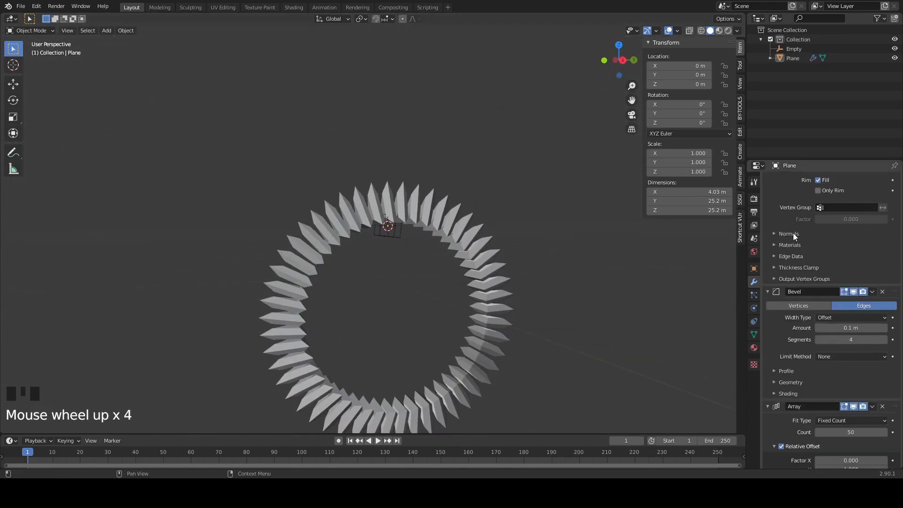
{"action": "scroll", "coordinate": [792, 225], "scroll_direction": "up", "scroll_amount": 8}
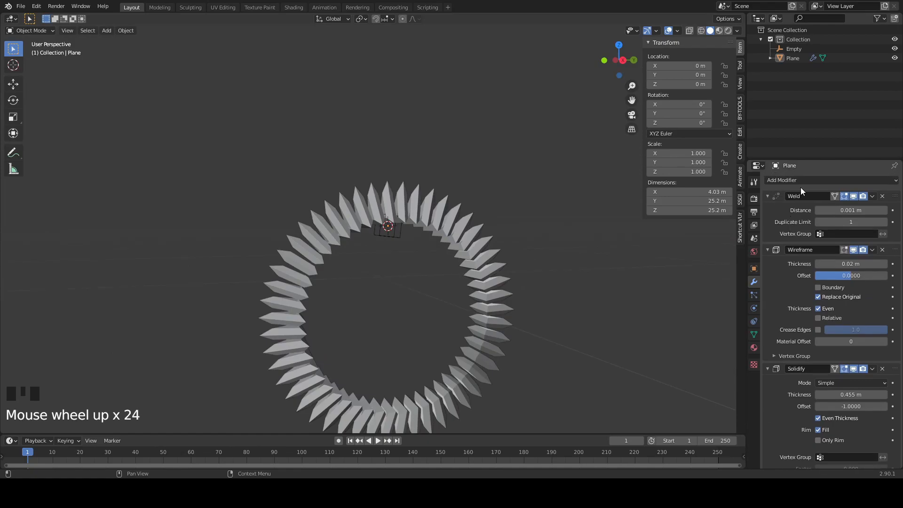
{"action": "left_click", "coordinate": [434, 230]}
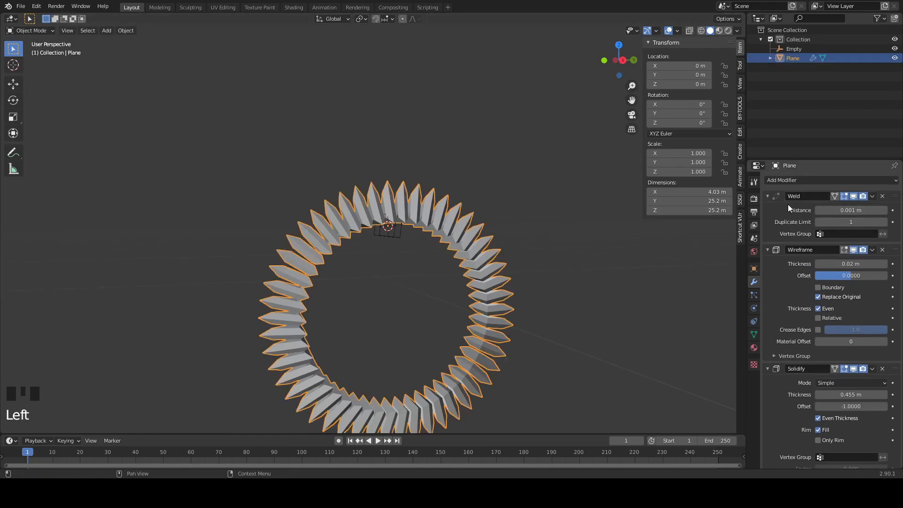
{"action": "key", "text": "ctrl+a"}
{"action": "key", "text": "ctrl+a"}
{"action": "key", "text": "ctrl+a"}
{"action": "key", "text": "ctrl+a"}
{"action": "key", "text": "ctrl+a"}
{"action": "key", "text": "ctrl+a"}
{"action": "key", "text": "ctrl+a"}
{"action": "key", "text": "ctrl+a"}
{"action": "key", "text": "ctrl+a"}
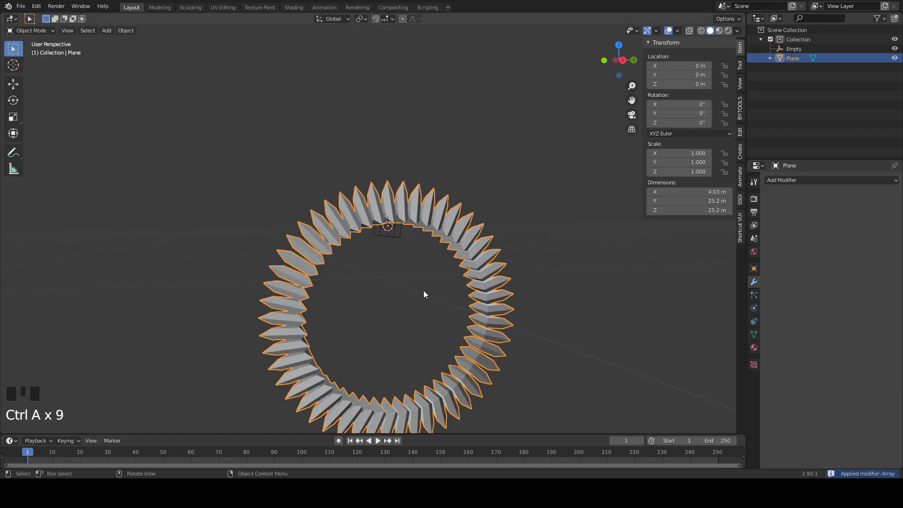
- Delete the cube empty
{"action": "middle_click_drag", "start_coordinate": [422, 291], "coordinate": [422, 275]}
{"action": "left_click", "coordinate": [394, 238]}
{"action": "key", "text": "x"}
{"action": "left_click", "coordinate": [419, 240]}
- Move the ring up by about 9.3 m in the right orthographic view, roughly centring it on the world origin
{"action": "middle_click_drag", "start_coordinate": [515, 261], "coordinate": [470, 329]}
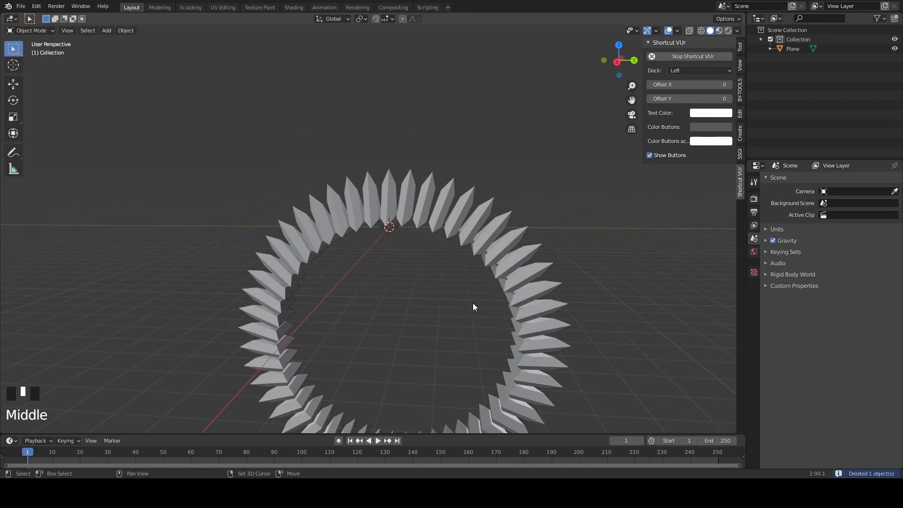
{"action": "left_click", "coordinate": [468, 234]}
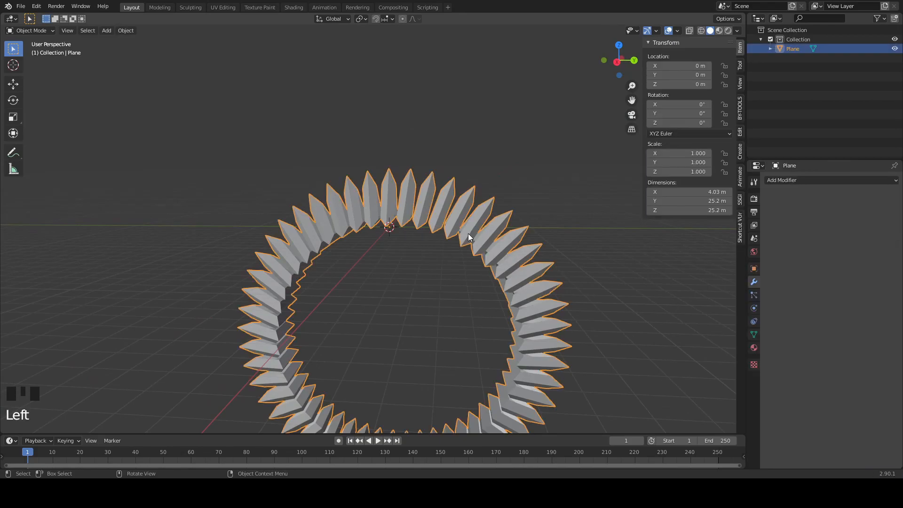
{"action": "key", "text": "KP_1"}
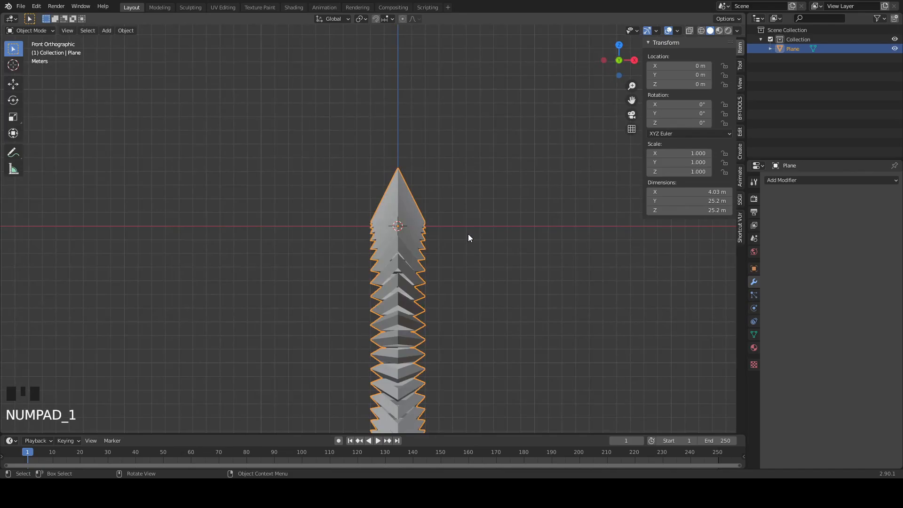
{"action": "key", "text": "KP_3"}
{"action": "key", "text": "g"}
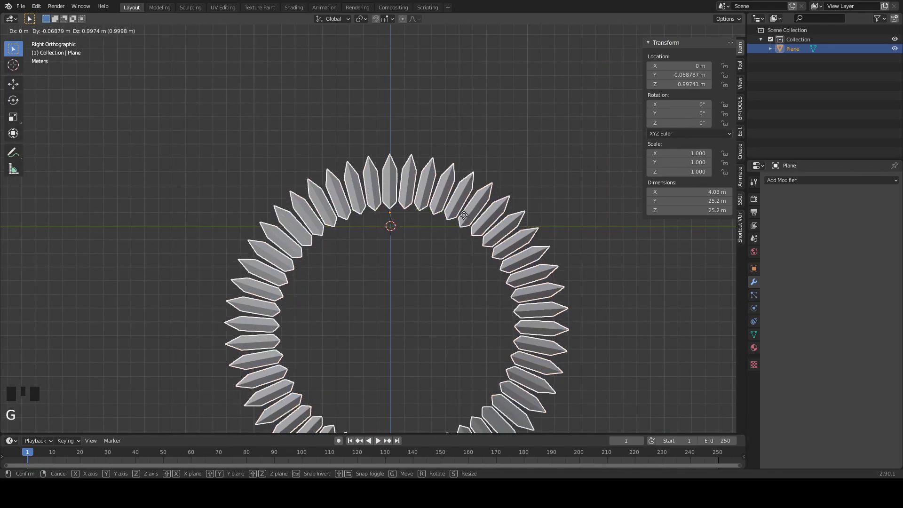
{"action": "left_click", "coordinate": [457, 104]}
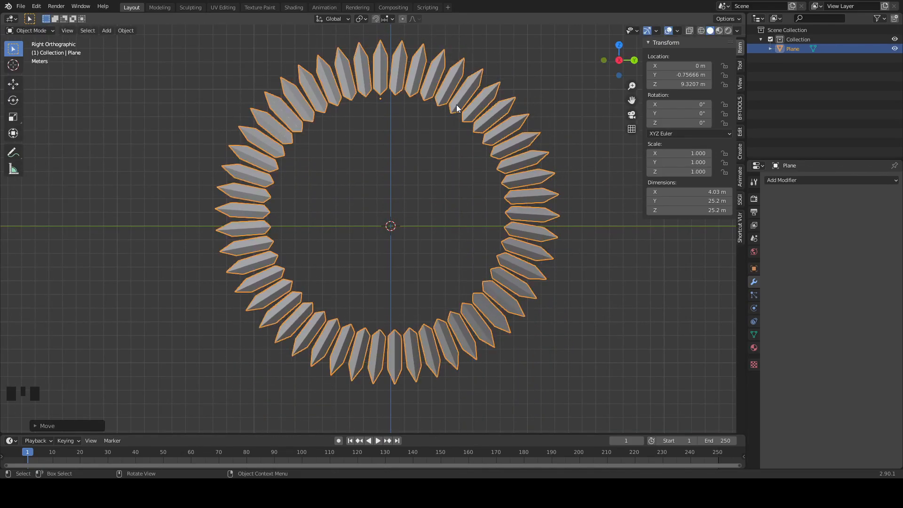
- Set the ring's origin to its geometry and move the ring so that origin sits on the 3D cursor
{"action": "right_click", "coordinate": [455, 106]}
{"action": "mouse_move", "coordinate": [446, 127]}
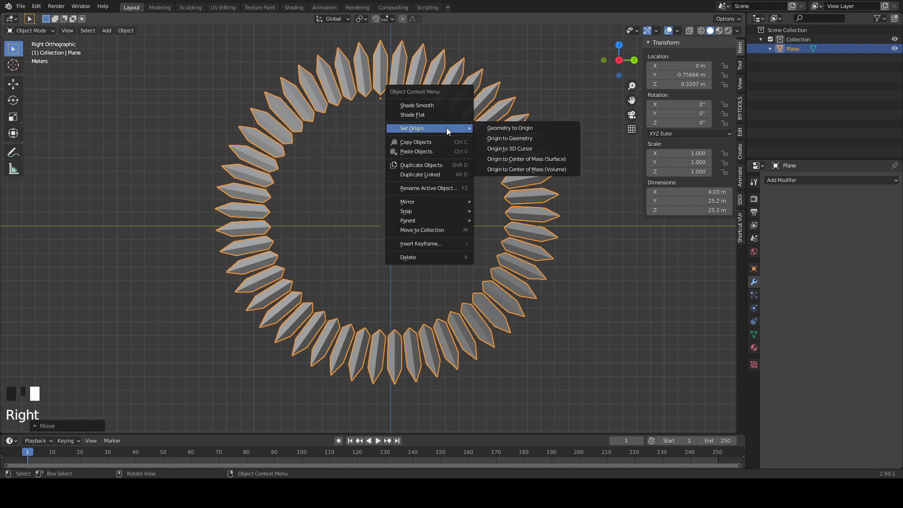
{"action": "left_click", "coordinate": [504, 138]}
{"action": "scroll", "coordinate": [469, 205], "scroll_direction": "down", "scroll_amount": 3}
{"action": "key", "text": "g"}
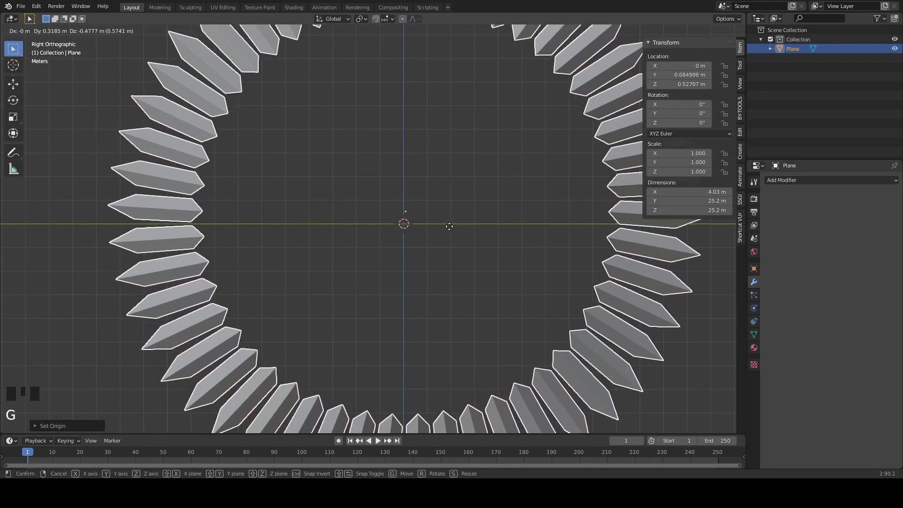
{"action": "left_click", "coordinate": [461, 236]}
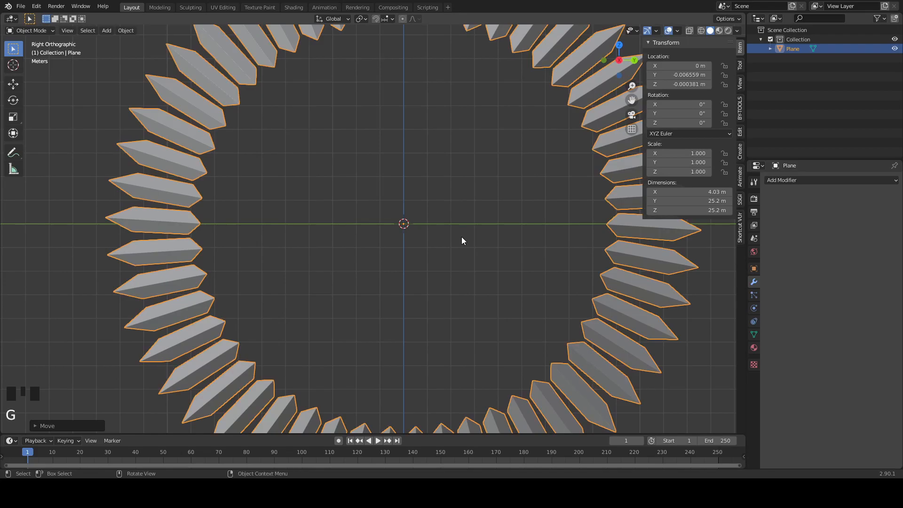
- Add an ico sphere mesh at the centre of the ring
{"action": "scroll", "coordinate": [459, 238], "scroll_direction": "up", "scroll_amount": 3}
{"action": "scroll", "coordinate": [459, 235], "scroll_direction": "down", "scroll_amount": 7}
{"action": "key", "text": "shift+a"}
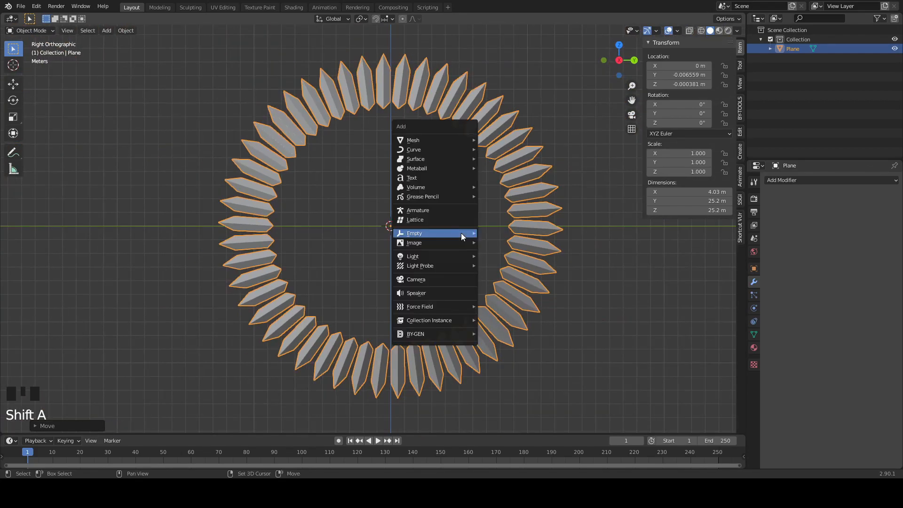
{"action": "mouse_move", "coordinate": [437, 143]}
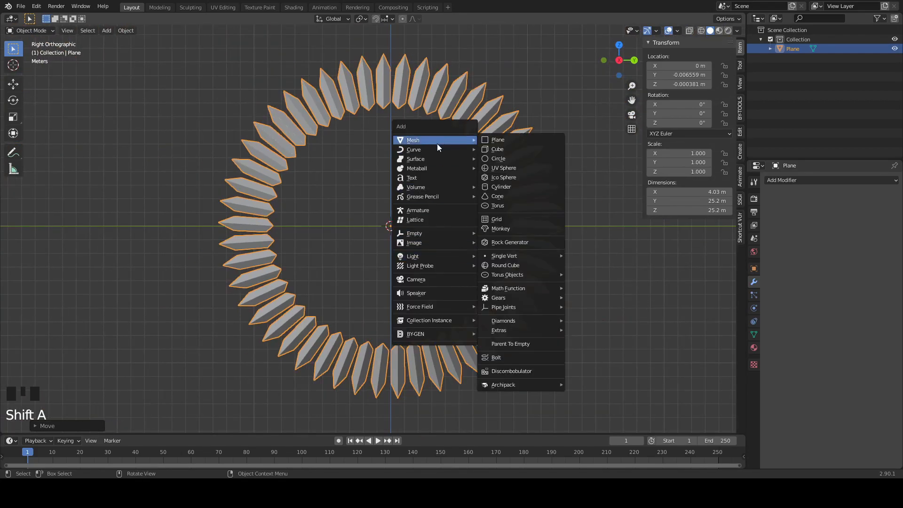
{"action": "left_click", "coordinate": [495, 178]}
{"action": "scroll", "coordinate": [493, 242], "scroll_direction": "up", "scroll_amount": 1}
- Scale the ring down uniformly to about 0.125 so it closely surrounds the ico sphere
{"action": "left_click", "coordinate": [583, 250]}
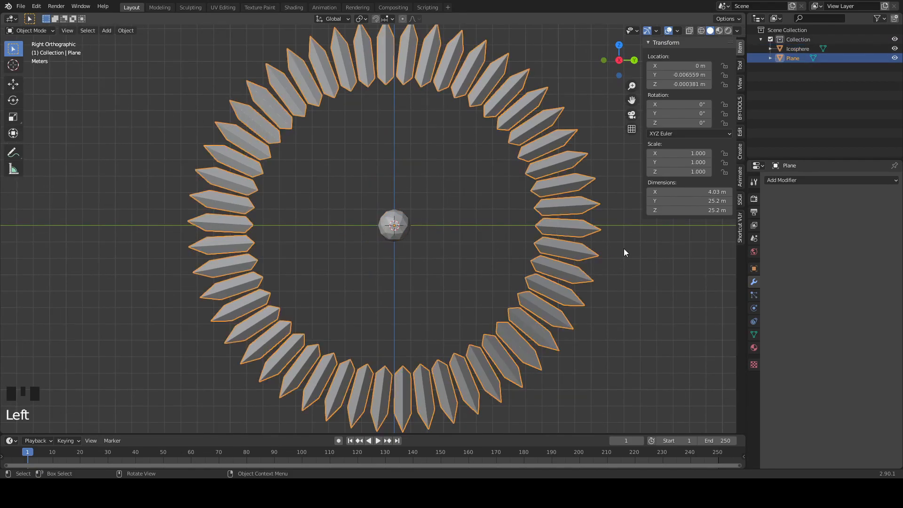
{"action": "key", "text": "s"}
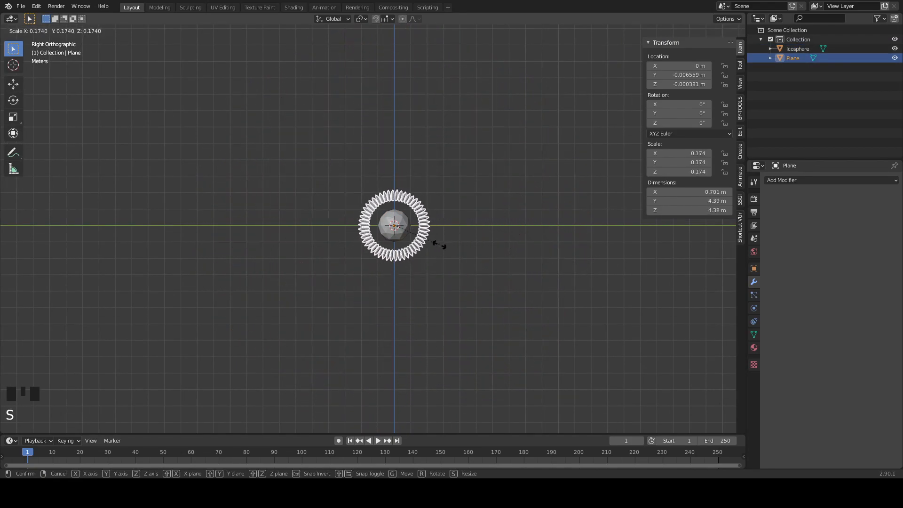
{"action": "left_click", "coordinate": [428, 241]}
{"action": "scroll", "coordinate": [430, 242], "scroll_direction": "up", "scroll_amount": 6}
{"action": "scroll", "coordinate": [541, 257], "scroll_direction": "down", "scroll_amount": 1}
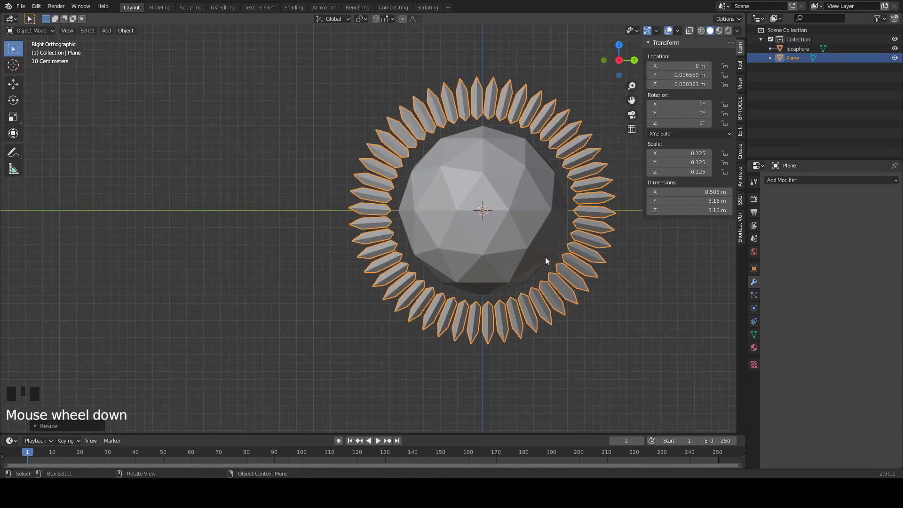
- Add a Bevel modifier with 5 segments to the ico sphere
{"action": "middle_click_drag", "start_coordinate": [541, 258], "coordinate": [422, 284], "text": "shift"}
{"action": "left_click", "coordinate": [480, 257]}
{"action": "left_click", "coordinate": [453, 266]}
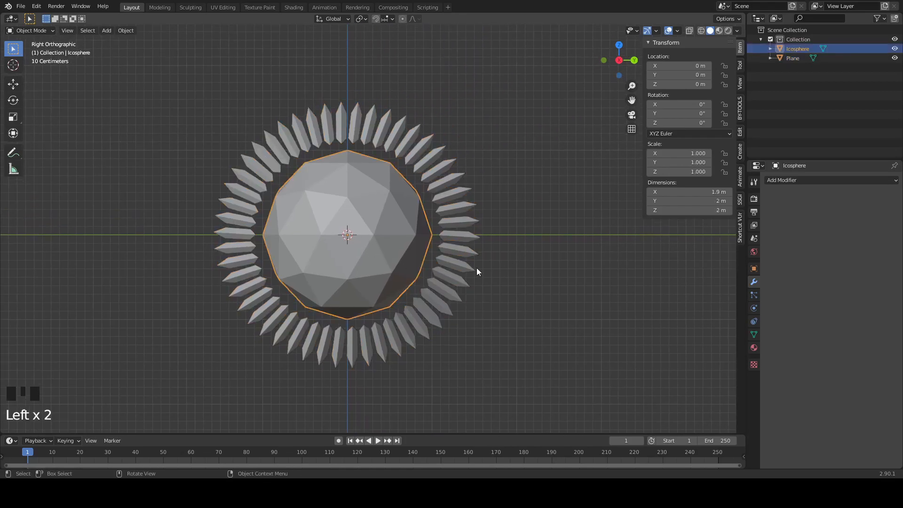
{"action": "left_click", "coordinate": [847, 181]}
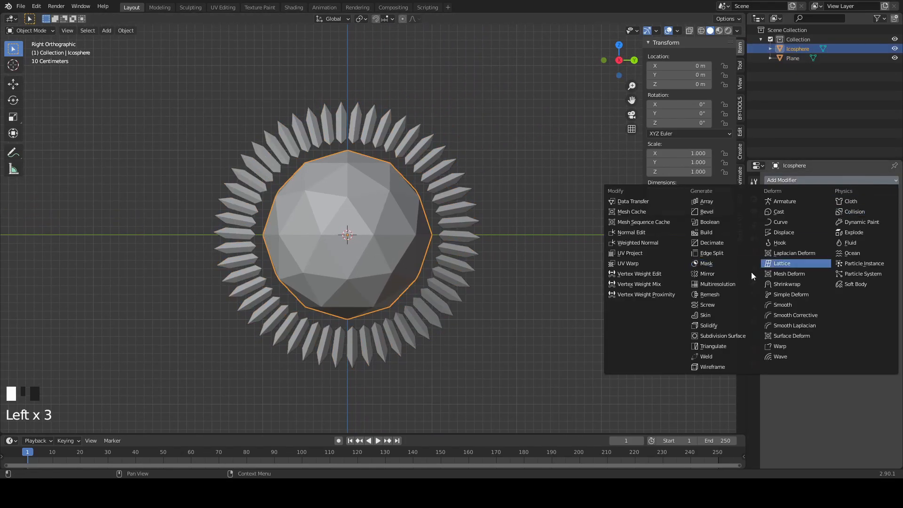
{"action": "left_click", "coordinate": [707, 212]}
{"action": "left_click", "coordinate": [885, 244]}
- Add a Wireframe modifier to the ico sphere and set its thickness to 0.008 m
{"action": "left_click", "coordinate": [854, 181]}
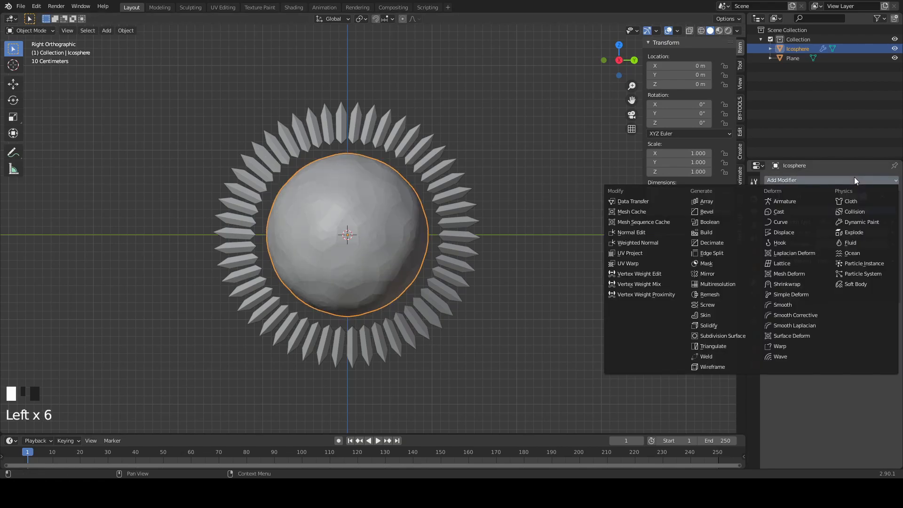
{"action": "left_click", "coordinate": [713, 367]}
{"action": "middle_click_drag", "start_coordinate": [521, 298], "coordinate": [501, 303]}
{"action": "scroll", "coordinate": [500, 299], "scroll_direction": "up", "scroll_amount": 4}
{"action": "left_click", "coordinate": [594, 269]}
{"action": "mouse_move", "coordinate": [594, 270]}
{"action": "middle_mouse_down"}
{"action": "mouse_move", "coordinate": [611, 287]}
{"action": "mouse_move", "coordinate": [608, 275]}
{"action": "middle_mouse_up"}
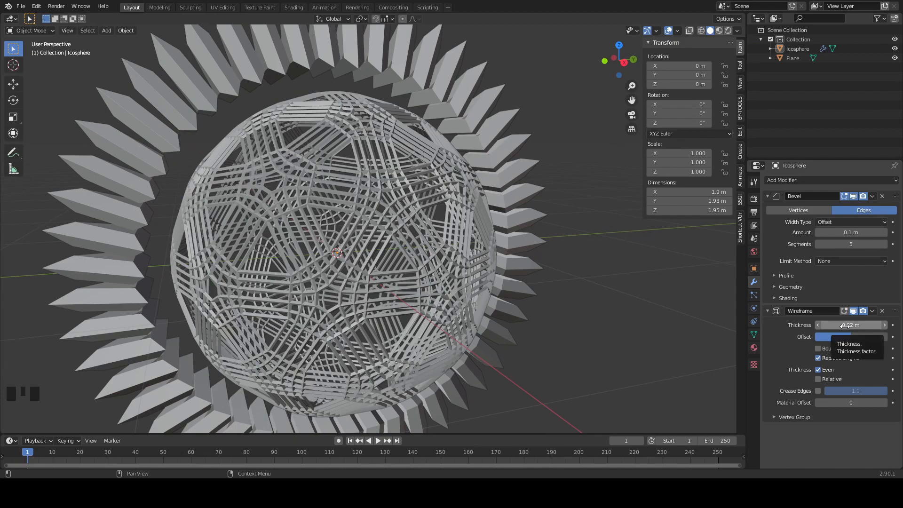
{"action": "mouse_move", "coordinate": [845, 326]}
{"action": "left_mouse_down", "text": "shift"}
{"action": "mouse_move", "coordinate": [828, 325]}
{"action": "mouse_move", "coordinate": [843, 325]}
{"action": "left_mouse_up", "text": "shift"}
- Add a Solidify modifier to the ico sphere and set its thickness to 0.016 m
{"action": "left_click", "coordinate": [827, 181]}
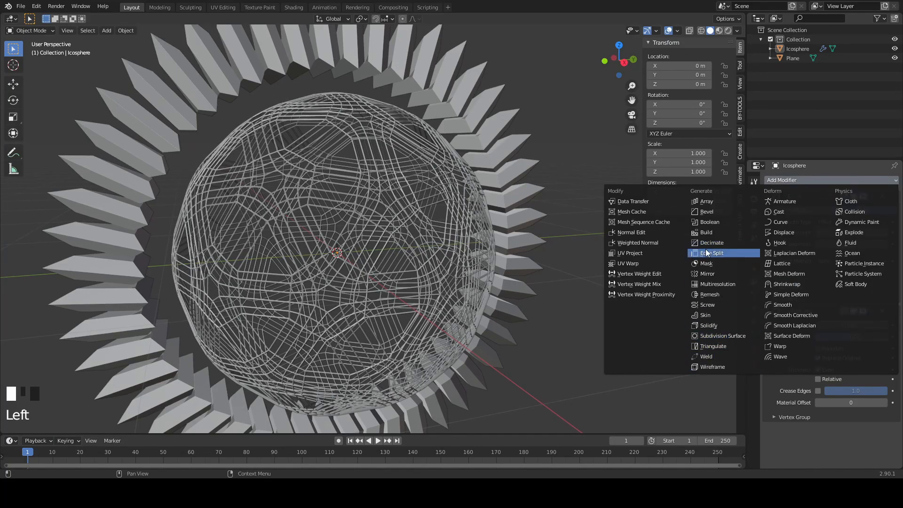
{"action": "left_click", "coordinate": [714, 324]}
{"action": "scroll", "coordinate": [860, 368], "scroll_direction": "down", "scroll_amount": 6}
{"action": "left_click_drag", "start_coordinate": [854, 343], "coordinate": [866, 343], "text": "shift"}
- Add a second ico sphere at the centre and scale it to about 0.942 so it sits inside the wireframe sphere
{"action": "middle_click_drag", "start_coordinate": [626, 301], "coordinate": [552, 302]}
{"action": "scroll", "coordinate": [610, 287], "scroll_direction": "down", "scroll_amount": 4}
{"action": "left_click", "coordinate": [610, 281]}
{"action": "scroll", "coordinate": [619, 302], "scroll_direction": "up", "scroll_amount": 4}
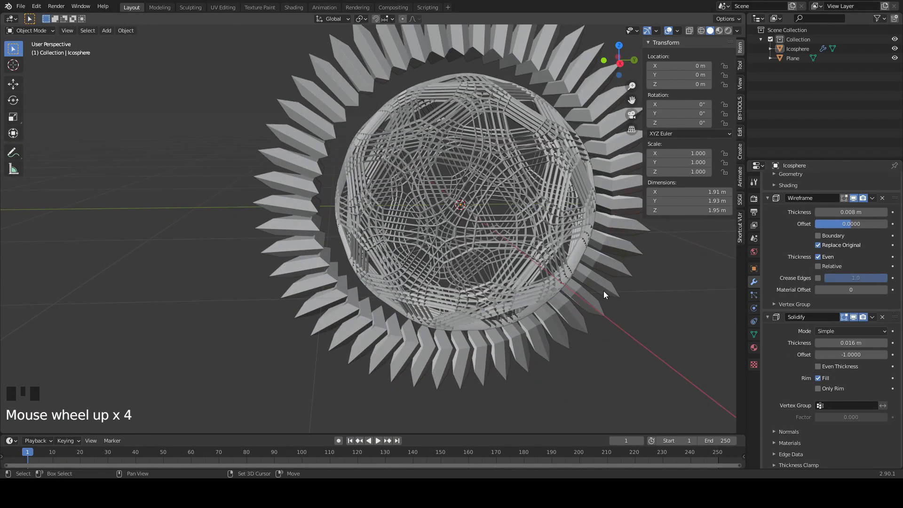
{"action": "key", "text": "shift+a"}
{"action": "mouse_move", "coordinate": [594, 267]}
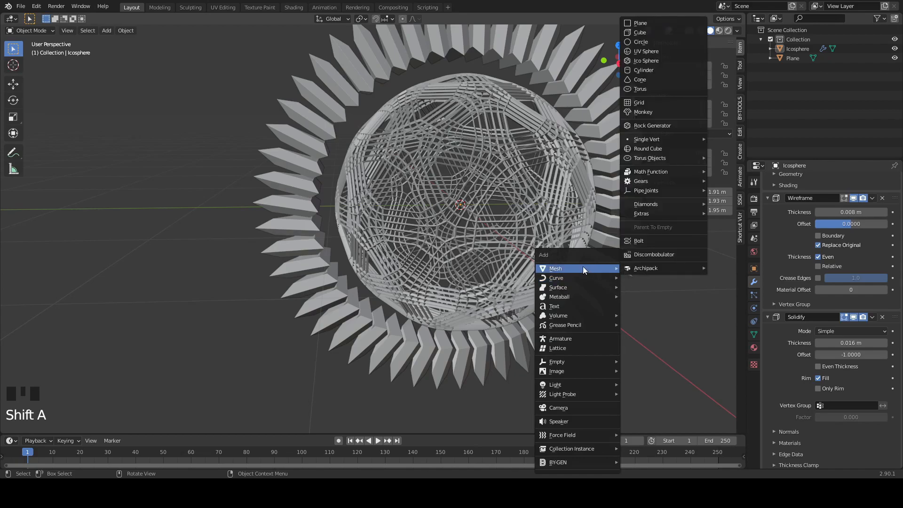
{"action": "left_click", "coordinate": [651, 61]}
{"action": "key", "text": "s"}
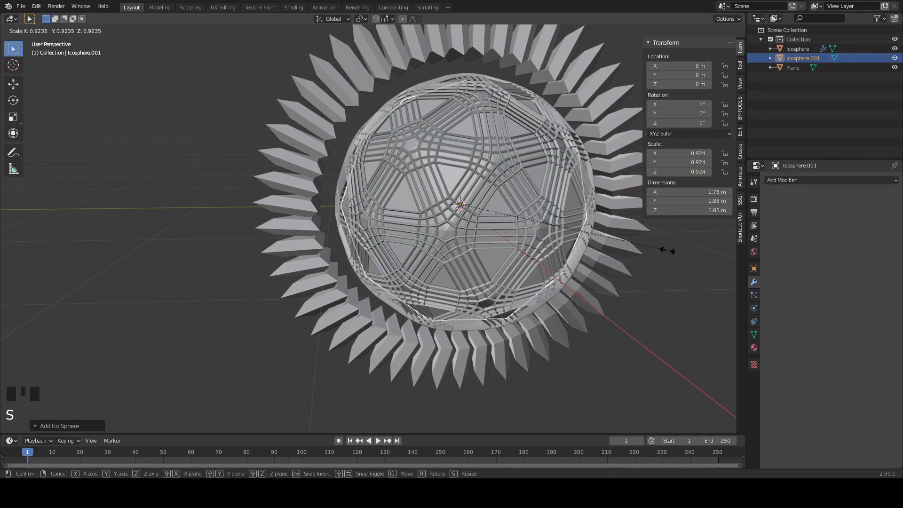
{"action": "left_click", "coordinate": [712, 239]}
{"action": "middle_click_drag", "start_coordinate": [678, 249], "coordinate": [499, 148]}
{"action": "left_click", "coordinate": [688, 254]}
- Parent the inner ico sphere to the wireframe ico sphere using the Object parent type
{"action": "left_click", "coordinate": [495, 160]}
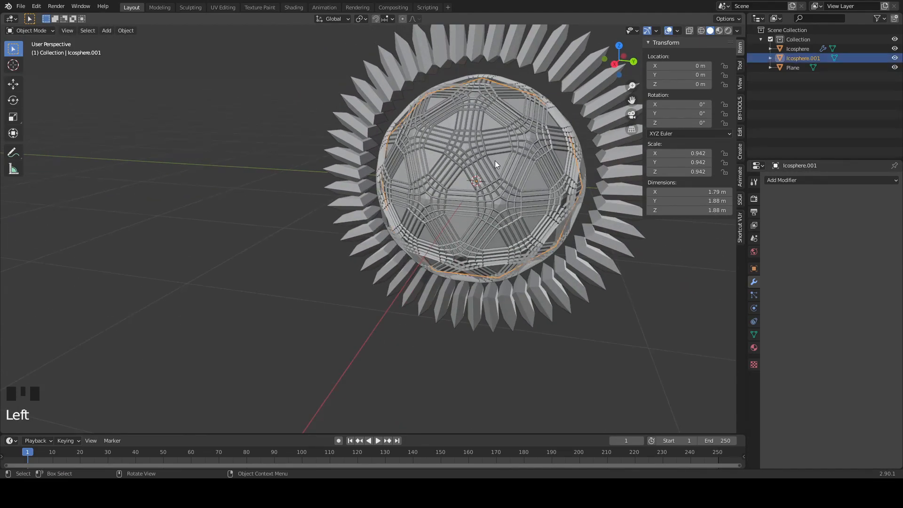
{"action": "left_click", "coordinate": [493, 187], "text": "shift"}
{"action": "key", "text": "ctrl+p"}
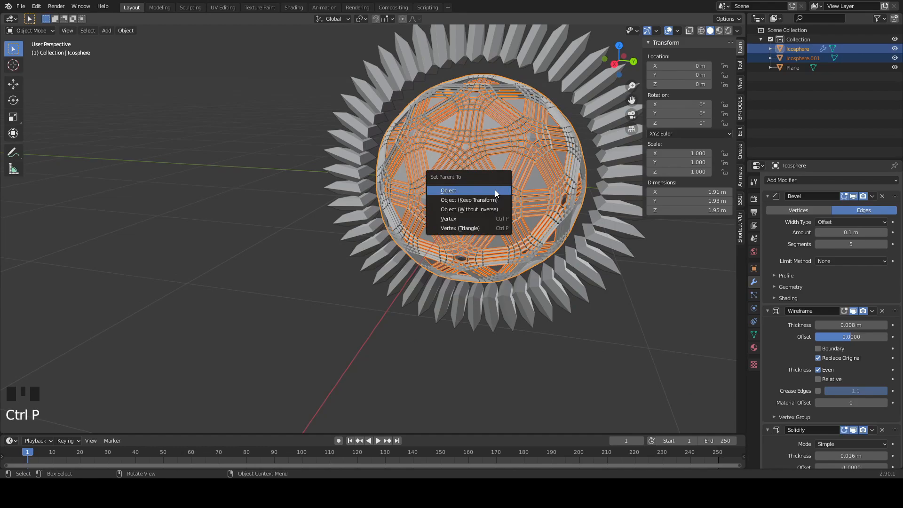
{"action": "left_click", "coordinate": [495, 190]}
{"action": "middle_click_drag", "start_coordinate": [495, 190], "coordinate": [626, 166]}
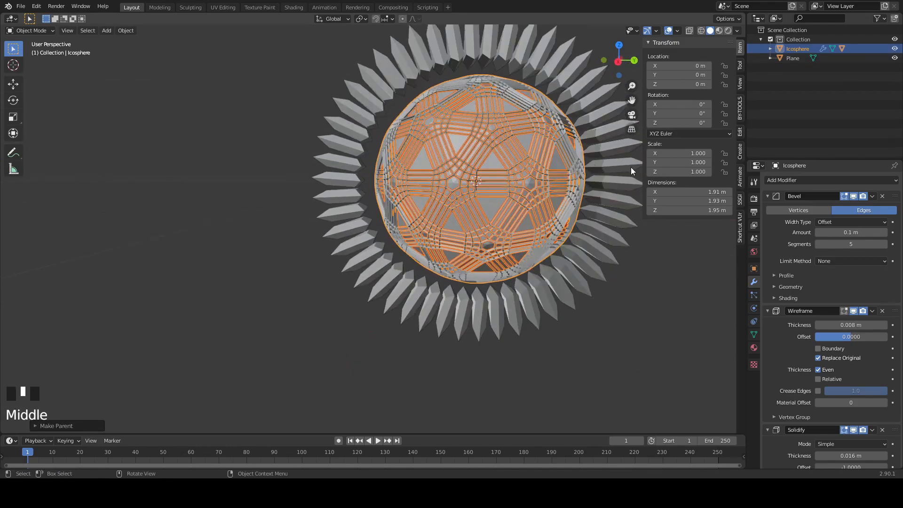
- Select the ring together with the spheres and raise them about 1.77 m along the Z axis
{"action": "left_click", "coordinate": [617, 167], "text": "shift"}
{"action": "key", "text": "KP_3"}
{"action": "scroll", "coordinate": [638, 258], "scroll_direction": "down", "scroll_amount": 4}
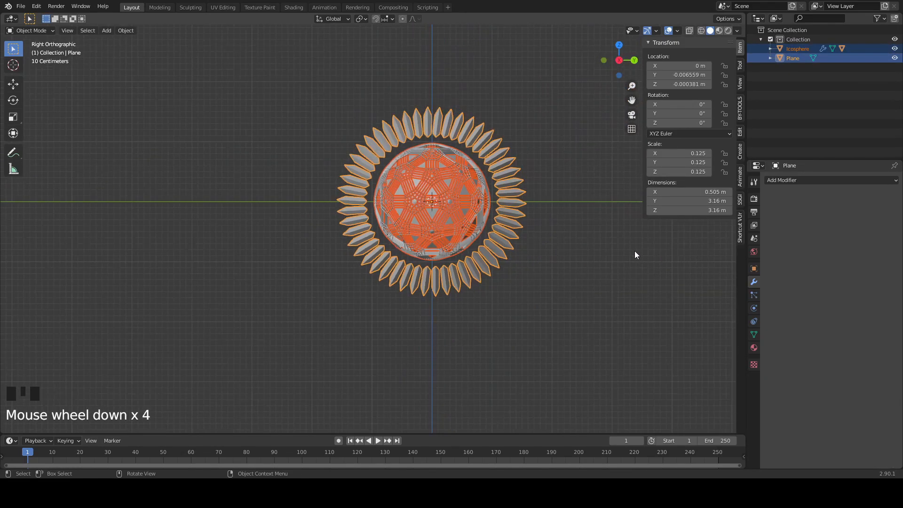
{"action": "key", "text": "g"}
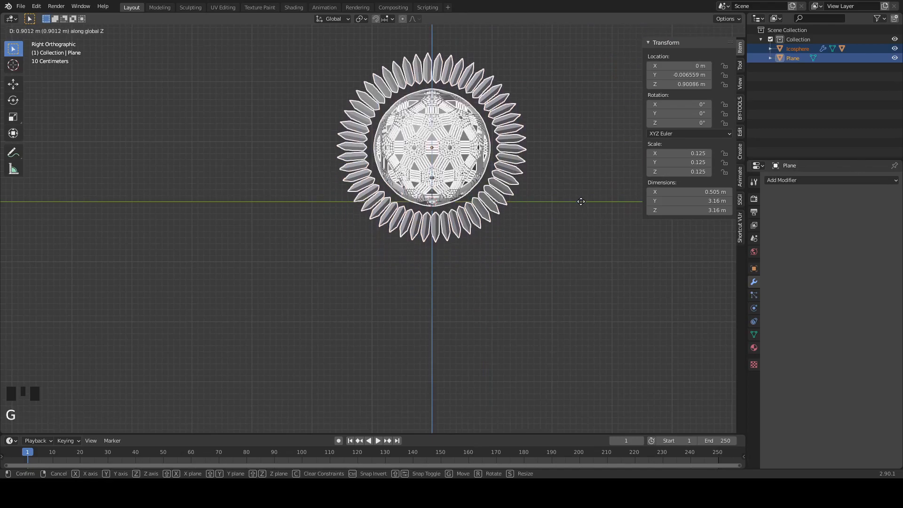
{"action": "left_click", "coordinate": [574, 98]}
- Add a plane at the origin as the ground and scale it uniformly by 8
{"action": "middle_click_drag", "start_coordinate": [574, 165], "coordinate": [591, 231]}
{"action": "scroll", "coordinate": [591, 232], "scroll_direction": "down", "scroll_amount": 7}
{"action": "scroll", "coordinate": [529, 247], "scroll_direction": "up", "scroll_amount": 2}
{"action": "middle_click_drag", "start_coordinate": [529, 247], "coordinate": [572, 251]}
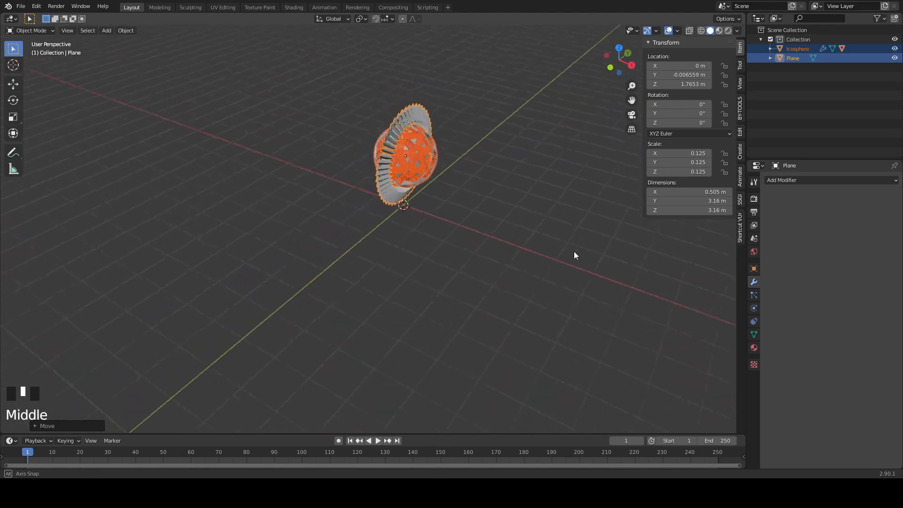
{"action": "key", "text": "shift+a"}
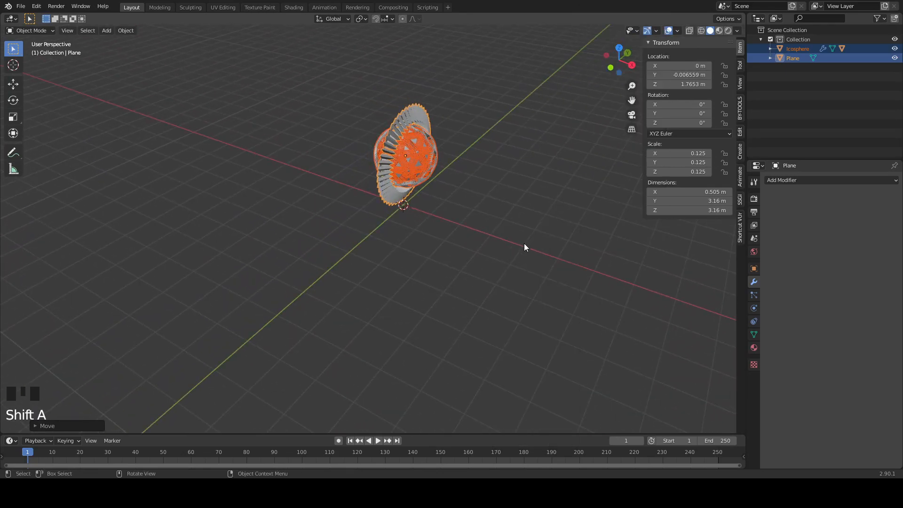
{"action": "key", "text": "shift+a"}
{"action": "mouse_move", "coordinate": [414, 268]}
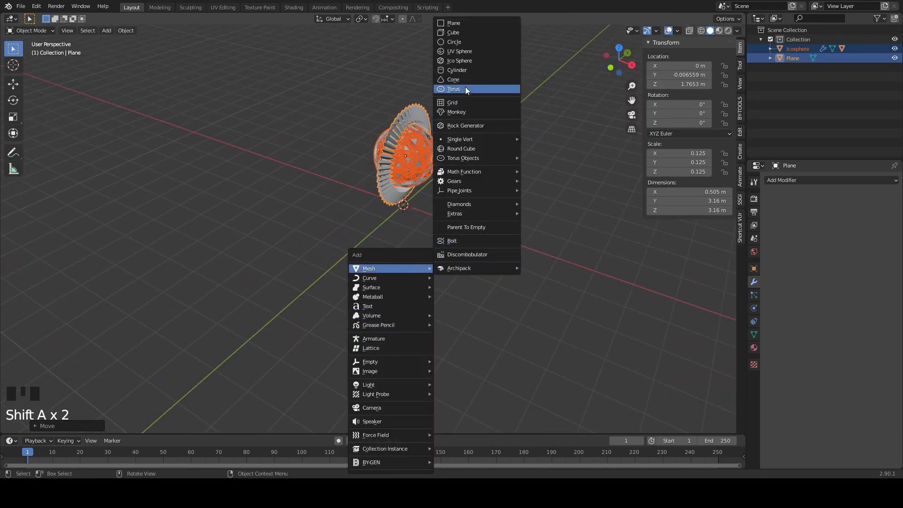
{"action": "left_click", "coordinate": [472, 25]}
{"action": "key", "text": "s"}
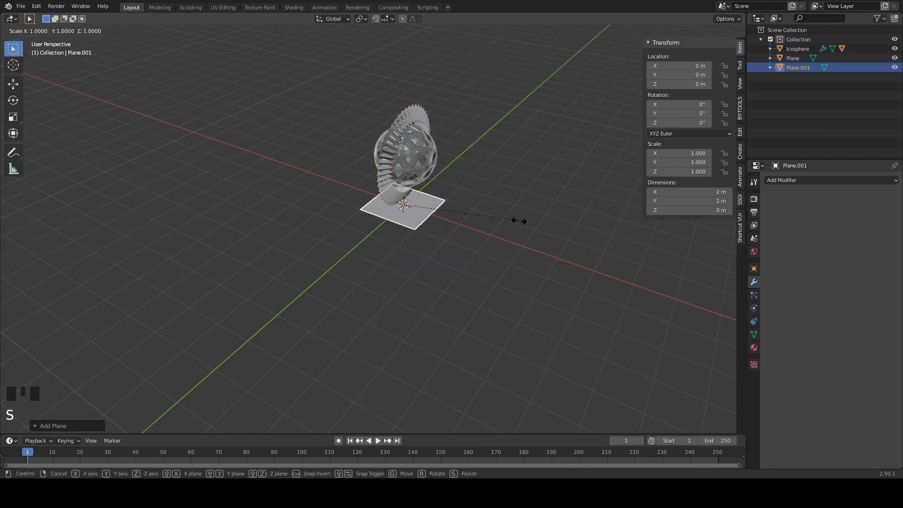
{"action": "key", "text": "8"}
{"action": "left_click", "coordinate": [521, 221]}
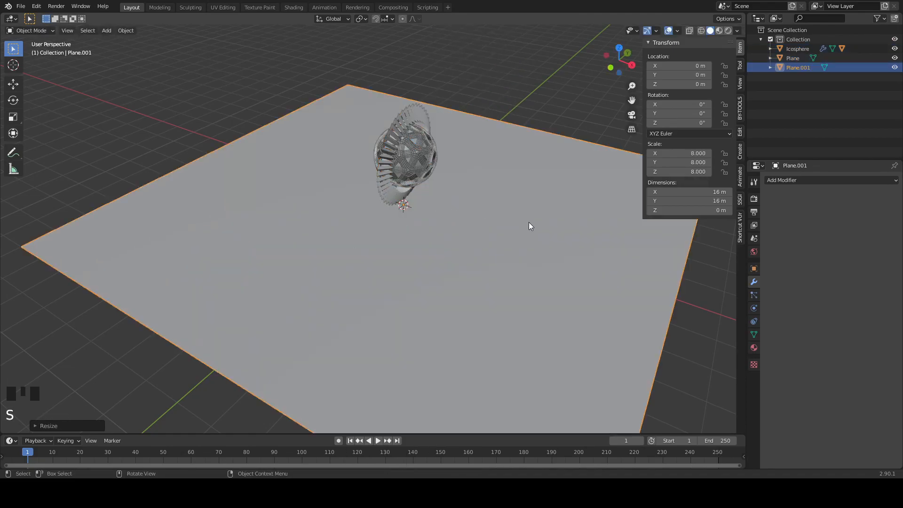
- Duplicate the ground plane and rotate the copy 90° about the X axis to form a wall
{"action": "key", "text": "shift+d"}
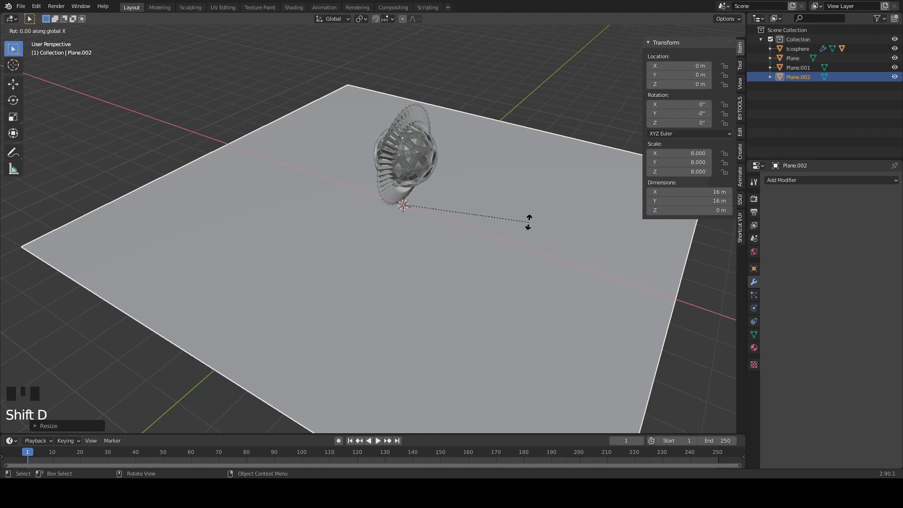
{"action": "key", "text": "9"}
{"action": "key", "text": "0"}
{"action": "left_click", "coordinate": [529, 222]}
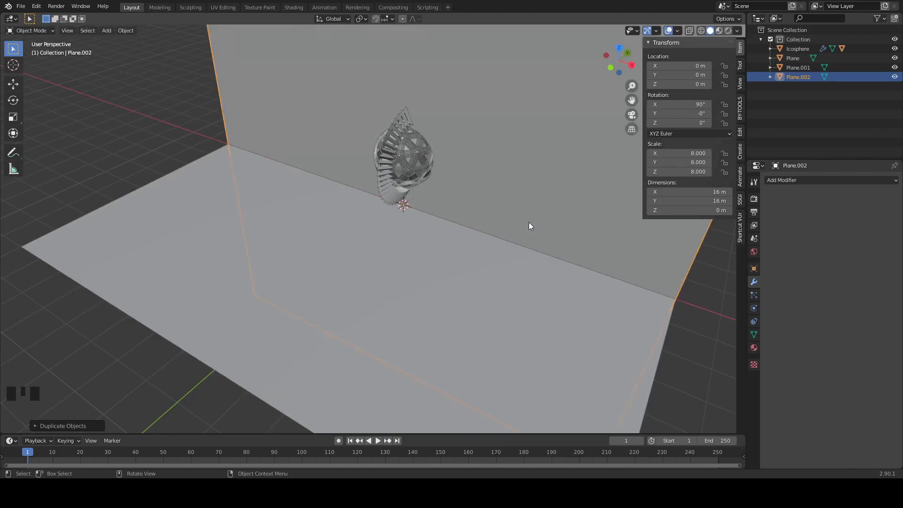
- Move the upright plane 8 m along the Y axis to the back edge of the ground
{"action": "scroll", "coordinate": [525, 281], "scroll_direction": "down", "scroll_amount": 2}
{"action": "scroll", "coordinate": [526, 282], "scroll_direction": "down", "scroll_amount": 2}
{"action": "key", "text": "g"}
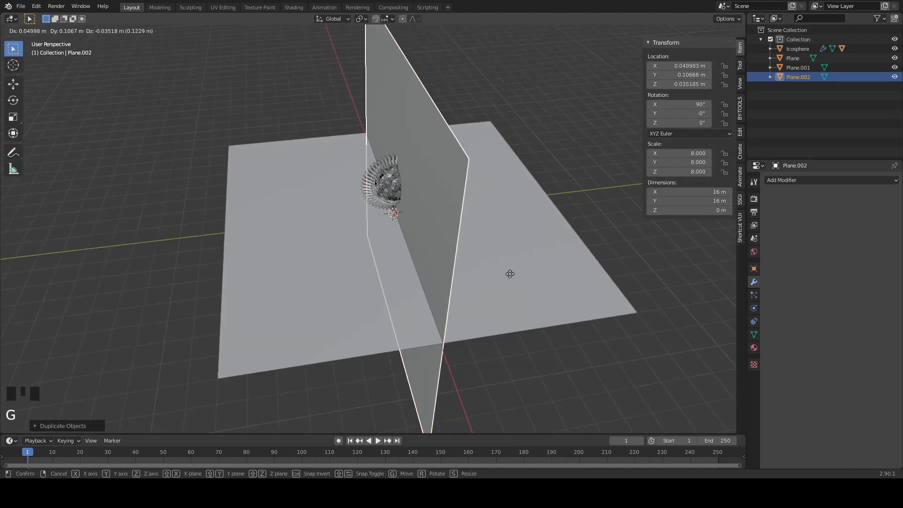
{"action": "key", "text": "y"}
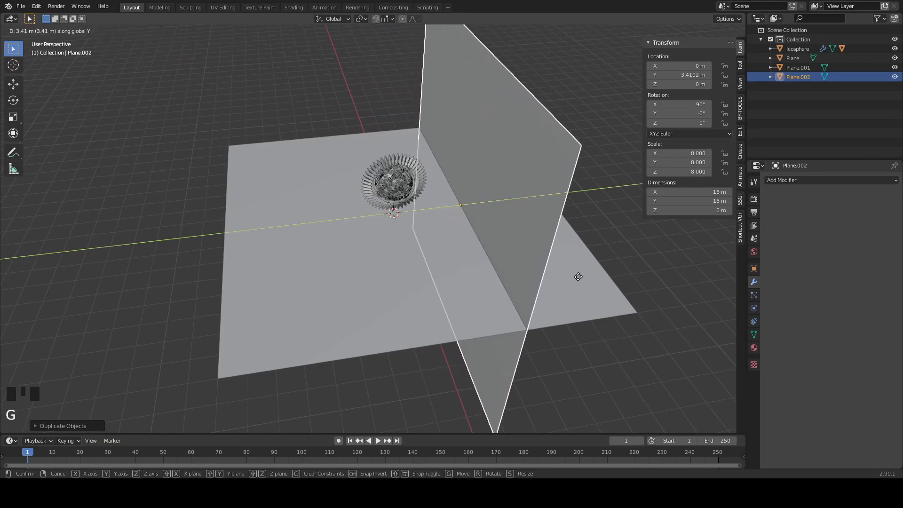
{"action": "key", "text": "9"}
{"action": "key", "text": "BackSpace"}
{"action": "key", "text": "8"}
{"action": "key", "text": "Return"}
- Subdivide the ground plane with 10 cuts and return to Object Mode
{"action": "middle_click_drag", "start_coordinate": [566, 323], "coordinate": [548, 285]}
{"action": "left_click", "coordinate": [561, 238]}
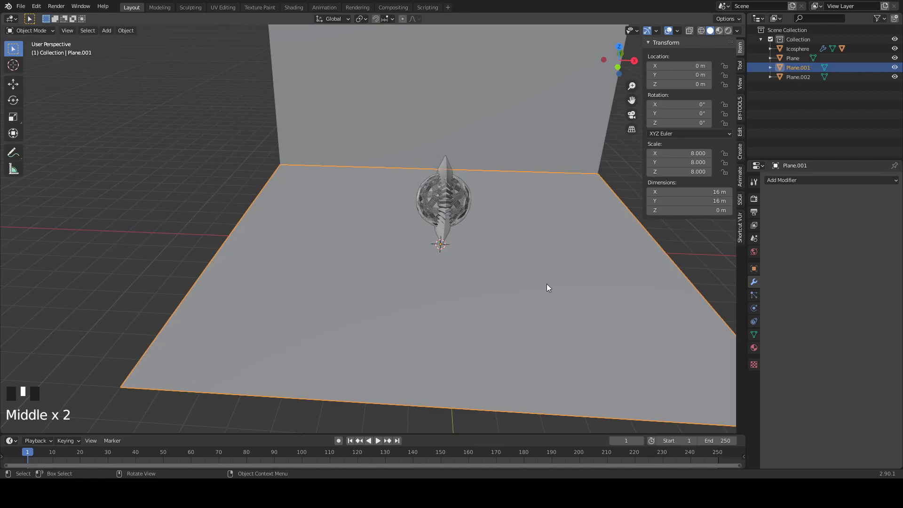
{"action": "key", "text": "Tab"}
{"action": "right_click", "coordinate": [429, 285]}
{"action": "left_click", "coordinate": [410, 244]}
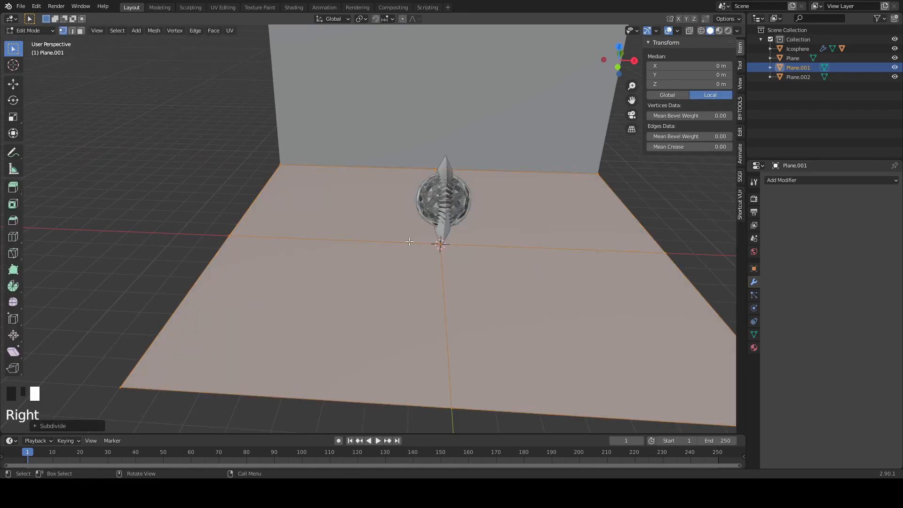
{"action": "left_click", "coordinate": [53, 426]}
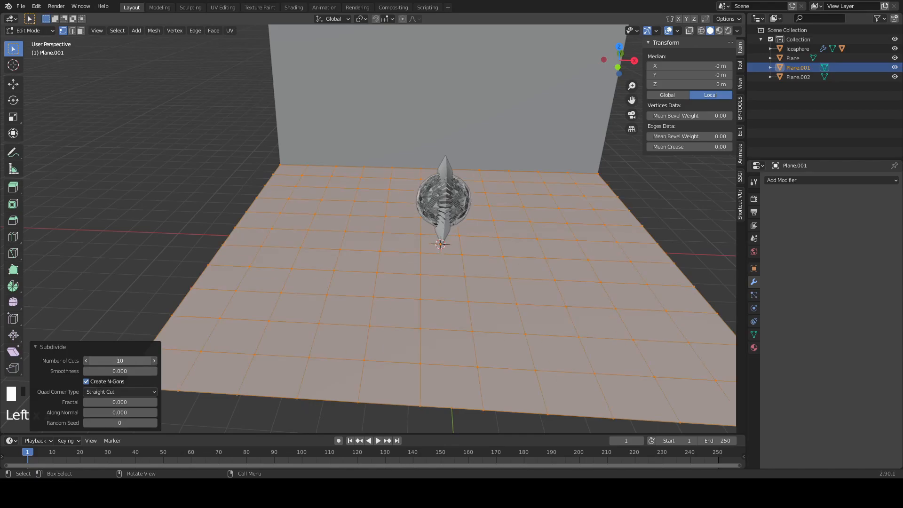
{"action": "key", "text": "Return"}
{"action": "mouse_move", "coordinate": [378, 275]}
{"action": "middle_mouse_down"}
{"action": "mouse_move", "coordinate": [407, 262]}
{"action": "mouse_move", "coordinate": [381, 270]}
{"action": "middle_mouse_up"}
{"action": "key", "text": "Tab"}
- Switch to the Sculpting workspace with the ground plane active and frame the ground for sculpting
{"action": "middle_click_drag", "start_coordinate": [639, 262], "coordinate": [114, 18], "text": "shift"}
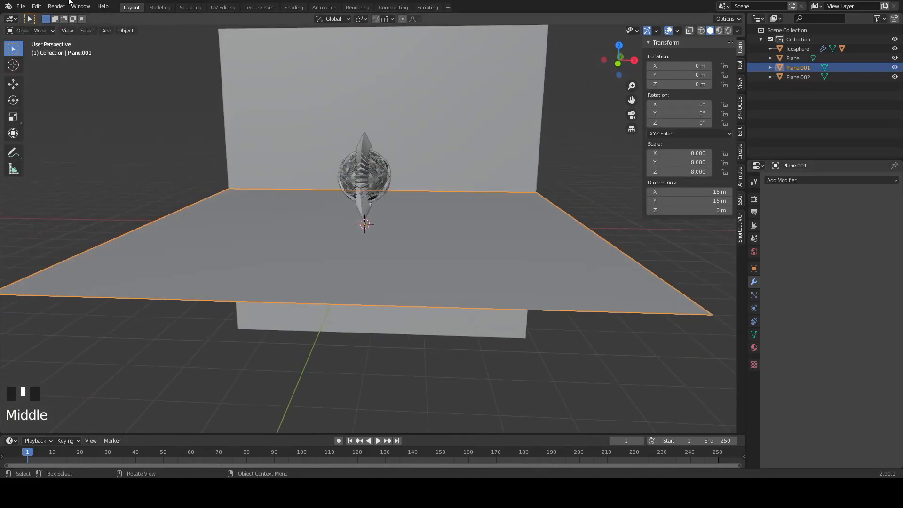
{"action": "left_click", "coordinate": [191, 7]}
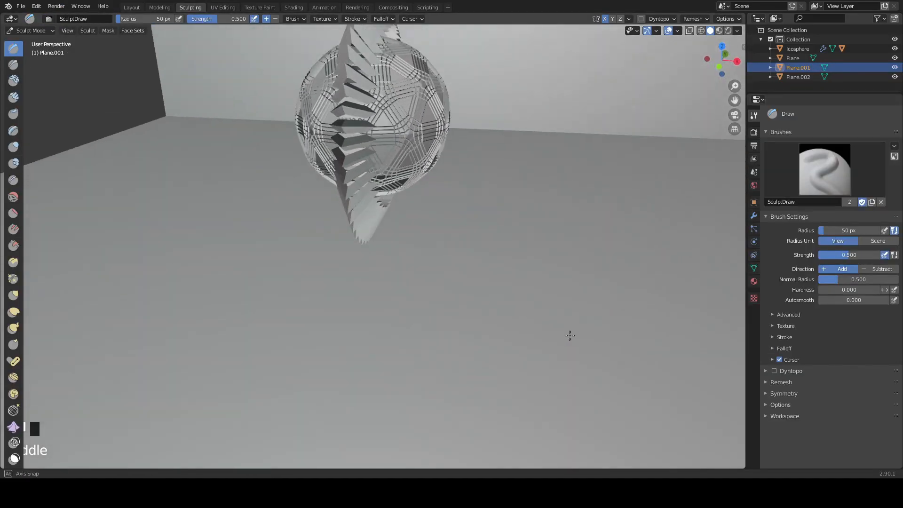
{"action": "scroll", "coordinate": [568, 335], "scroll_direction": "down", "scroll_amount": 5}
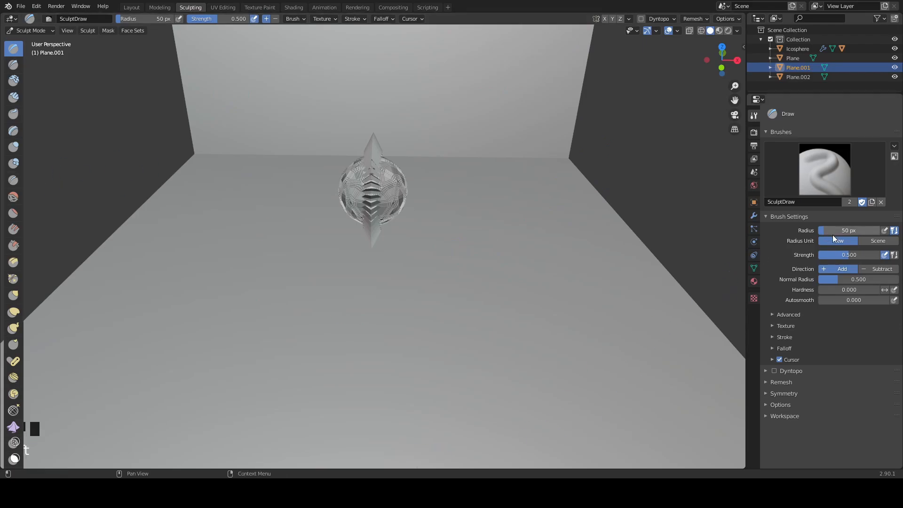
{"action": "mouse_move", "coordinate": [479, 230]}
{"action": "middle_mouse_down"}
{"action": "mouse_move", "coordinate": [480, 169]}
{"action": "mouse_move", "coordinate": [482, 224]}
{"action": "mouse_move", "coordinate": [472, 202]}
{"action": "middle_mouse_up"}
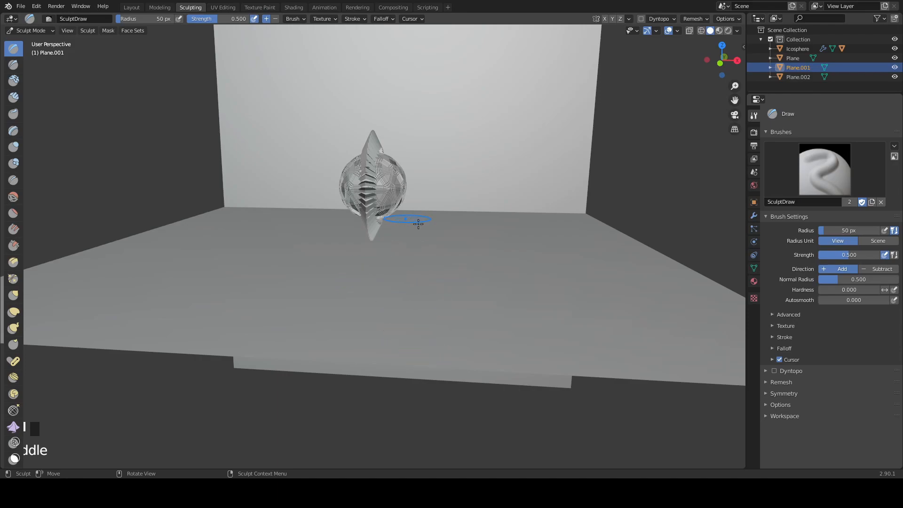
{"action": "mouse_move", "coordinate": [417, 261]}
{"action": "middle_mouse_down"}
{"action": "mouse_move", "coordinate": [470, 276]}
{"action": "mouse_move", "coordinate": [460, 254]}
{"action": "mouse_move", "coordinate": [429, 261]}
{"action": "mouse_move", "coordinate": [454, 262]}
{"action": "mouse_move", "coordinate": [460, 298]}
{"action": "mouse_move", "coordinate": [447, 317]}
{"action": "mouse_move", "coordinate": [458, 277]}
{"action": "mouse_move", "coordinate": [441, 238]}
{"action": "middle_mouse_up"}
{"action": "key", "text": "ctrl+z"}
{"action": "key", "text": "ctrl+z"}
{"action": "key", "text": "ctrl+z"}
- Enable Dyntopo with a 2 px detail size and raise hills across the ground using a 90 px Draw brush
{"action": "left_click", "coordinate": [774, 371]}
{"action": "left_click", "coordinate": [766, 381]}
{"action": "scroll", "coordinate": [441, 238], "scroll_direction": "up", "scroll_amount": 3}
{"action": "left_click_drag", "start_coordinate": [594, 156], "coordinate": [591, 251]}
{"action": "middle_click_drag", "start_coordinate": [565, 212], "coordinate": [583, 244]}
{"action": "left_click_drag", "start_coordinate": [583, 244], "coordinate": [622, 246]}
{"action": "middle_click_drag", "start_coordinate": [622, 246], "coordinate": [555, 221]}
{"action": "left_click_drag", "start_coordinate": [207, 353], "coordinate": [336, 127]}
{"action": "mouse_move", "coordinate": [337, 127]}
{"action": "middle_mouse_down"}
{"action": "mouse_move", "coordinate": [597, 234]}
{"action": "mouse_move", "coordinate": [470, 198]}
{"action": "middle_mouse_up"}
{"action": "left_click_drag", "start_coordinate": [301, 329], "coordinate": [363, 304]}
{"action": "middle_click_drag", "start_coordinate": [362, 304], "coordinate": [470, 263]}
{"action": "left_click_drag", "start_coordinate": [471, 264], "coordinate": [430, 236]}
{"action": "mouse_move", "coordinate": [431, 236]}
{"action": "middle_mouse_down"}
{"action": "mouse_move", "coordinate": [208, 177]}
{"action": "mouse_move", "coordinate": [364, 296]}
{"action": "mouse_move", "coordinate": [329, 325]}
{"action": "middle_mouse_up"}
- Soften the first sculpted hills on the ground with the Smooth brush
{"action": "left_click", "coordinate": [13, 197]}
{"action": "mouse_move", "coordinate": [230, 257]}
{"action": "left_mouse_down"}
{"action": "mouse_move", "coordinate": [243, 341]}
{"action": "mouse_move", "coordinate": [304, 183]}
{"action": "left_mouse_up"}
{"action": "mouse_move", "coordinate": [305, 183]}
{"action": "middle_mouse_down"}
{"action": "mouse_move", "coordinate": [367, 118]}
{"action": "mouse_move", "coordinate": [338, 137]}
{"action": "middle_mouse_up"}
- Sculpt more ridges and mounds around the ornament with the Draw brush at a 90 px radius
{"action": "left_click", "coordinate": [13, 49]}
{"action": "middle_click_drag", "start_coordinate": [292, 235], "coordinate": [329, 325]}
{"action": "mouse_move", "coordinate": [202, 443]}
{"action": "left_mouse_down", "text": "ctrl"}
{"action": "mouse_move", "coordinate": [311, 400]}
{"action": "mouse_move", "coordinate": [338, 377]}
{"action": "left_mouse_up", "text": "ctrl"}
{"action": "middle_click_drag", "start_coordinate": [339, 376], "coordinate": [424, 301]}
{"action": "left_click_drag", "start_coordinate": [423, 301], "coordinate": [442, 246], "text": "ctrl"}
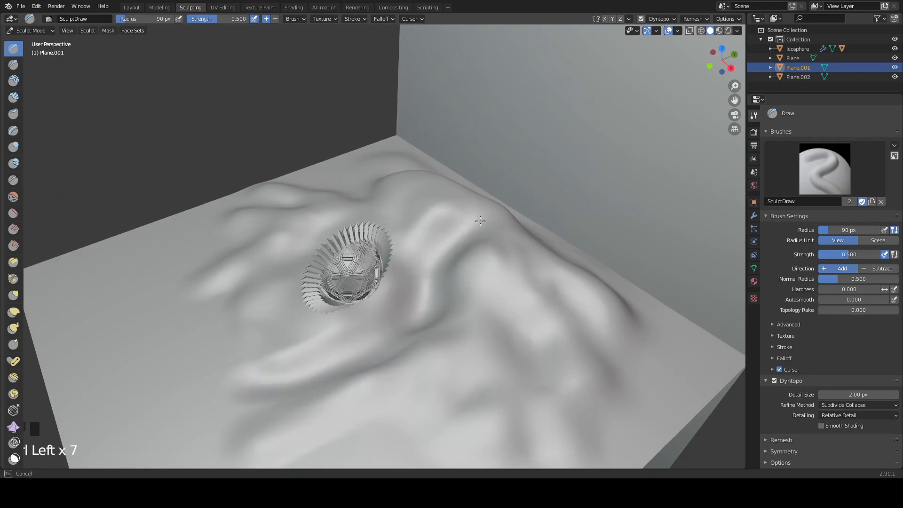
{"action": "middle_click_drag", "start_coordinate": [442, 246], "coordinate": [433, 263]}
{"action": "left_click_drag", "start_coordinate": [433, 264], "coordinate": [498, 328], "text": "ctrl"}
{"action": "middle_click_drag", "start_coordinate": [498, 329], "coordinate": [424, 357]}
{"action": "left_click_drag", "start_coordinate": [423, 358], "coordinate": [367, 367], "text": "ctrl"}
{"action": "middle_click_drag", "start_coordinate": [367, 367], "coordinate": [329, 302]}
- Even out the new ridges with the Smooth brush at 90 px radius and strength 1
{"action": "left_click", "coordinate": [13, 197]}
{"action": "middle_click_drag", "start_coordinate": [357, 226], "coordinate": [338, 167]}
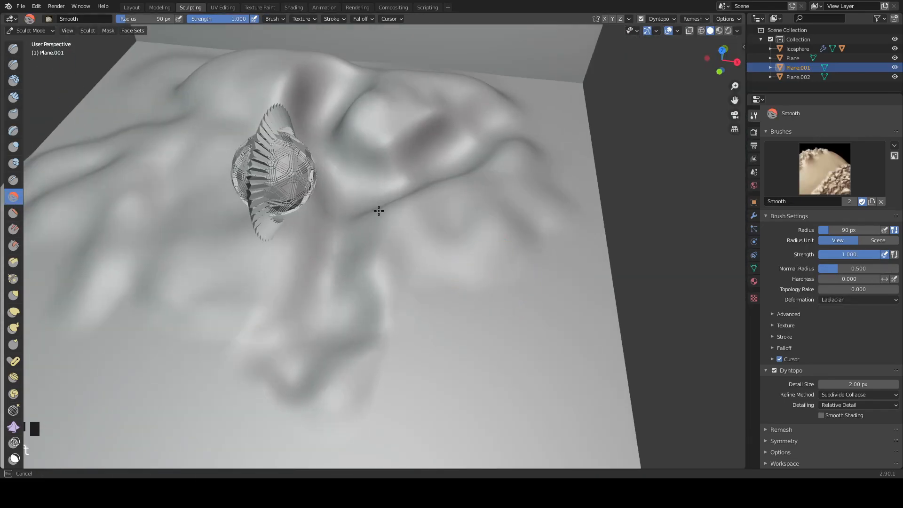
{"action": "left_click_drag", "start_coordinate": [339, 167], "coordinate": [400, 179]}
{"action": "middle_click_drag", "start_coordinate": [399, 179], "coordinate": [407, 49]}
{"action": "left_click_drag", "start_coordinate": [408, 48], "coordinate": [470, 151]}
{"action": "mouse_move", "coordinate": [471, 150]}
{"action": "middle_mouse_down"}
{"action": "mouse_move", "coordinate": [272, 186]}
{"action": "mouse_move", "coordinate": [376, 160]}
{"action": "middle_mouse_up"}
- Build up additional mounds on the ground with the Draw brush and blend them with the Smooth brush
{"action": "left_click", "coordinate": [13, 49]}
{"action": "left_click_drag", "start_coordinate": [298, 263], "coordinate": [339, 236], "text": "ctrl"}
{"action": "mouse_move", "coordinate": [339, 235]}
{"action": "middle_mouse_down"}
{"action": "mouse_move", "coordinate": [375, 270]}
{"action": "mouse_move", "coordinate": [404, 324]}
{"action": "middle_mouse_up"}
{"action": "mouse_move", "coordinate": [405, 325]}
{"action": "left_mouse_down", "text": "ctrl"}
{"action": "mouse_move", "coordinate": [361, 286]}
{"action": "mouse_move", "coordinate": [524, 365]}
{"action": "mouse_move", "coordinate": [475, 207]}
{"action": "left_mouse_up", "text": "ctrl"}
{"action": "left_click", "coordinate": [14, 197]}
{"action": "middle_click_drag", "start_coordinate": [475, 207], "coordinate": [413, 318]}
{"action": "left_click_drag", "start_coordinate": [414, 318], "coordinate": [424, 338]}
{"action": "middle_click_drag", "start_coordinate": [423, 339], "coordinate": [377, 263]}
- Return to the Layout workspace and apply smooth shading to the sculpted ground
{"action": "left_click", "coordinate": [132, 7]}
{"action": "mouse_move", "coordinate": [513, 231]}
{"action": "middle_mouse_down"}
{"action": "mouse_move", "coordinate": [551, 267]}
{"action": "mouse_move", "coordinate": [556, 242]}
{"action": "mouse_move", "coordinate": [517, 236]}
{"action": "mouse_move", "coordinate": [541, 233]}
{"action": "middle_mouse_up"}
{"action": "right_click", "coordinate": [548, 227]}
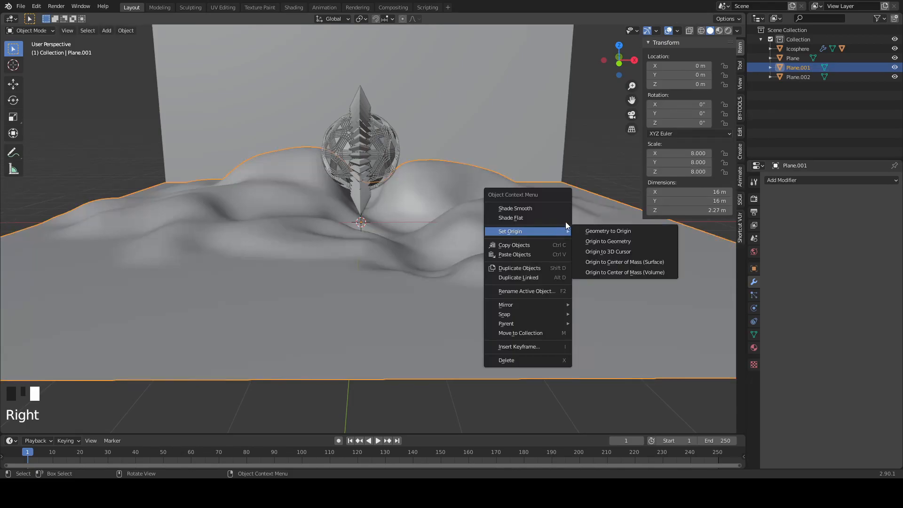
{"action": "right_click", "coordinate": [501, 217]}
{"action": "right_click", "coordinate": [441, 210]}
- Add a camera and align it to a low front view of the ornament above the hills
{"action": "middle_click_drag", "start_coordinate": [442, 210], "coordinate": [448, 233]}
{"action": "scroll", "coordinate": [442, 228], "scroll_direction": "down", "scroll_amount": 3}
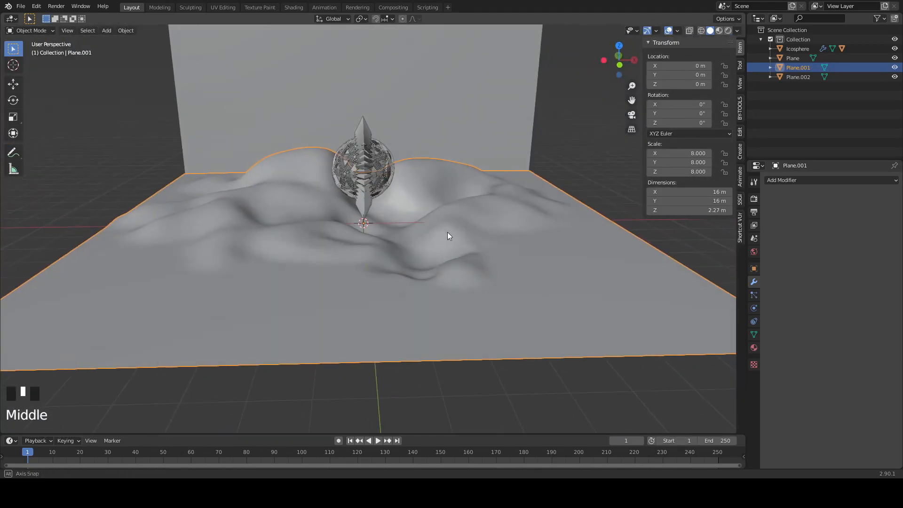
{"action": "key", "text": "shift+a"}
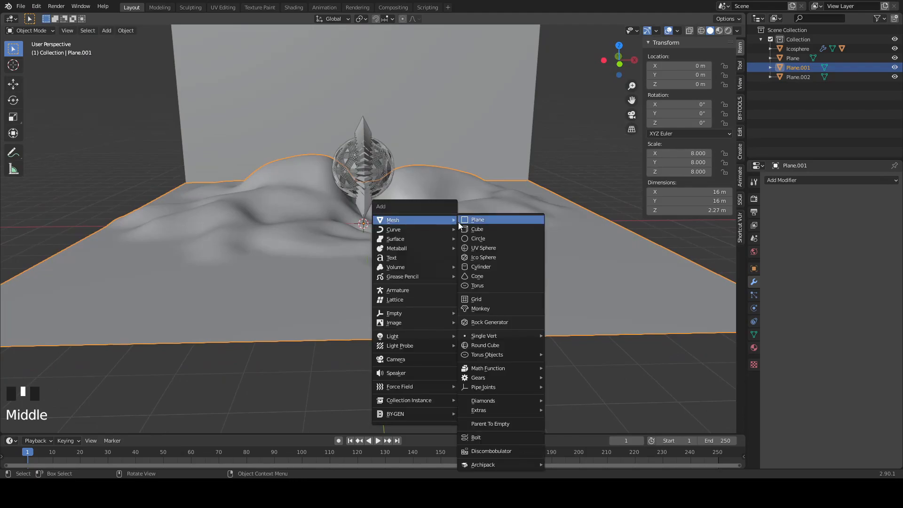
{"action": "left_click", "coordinate": [386, 360]}
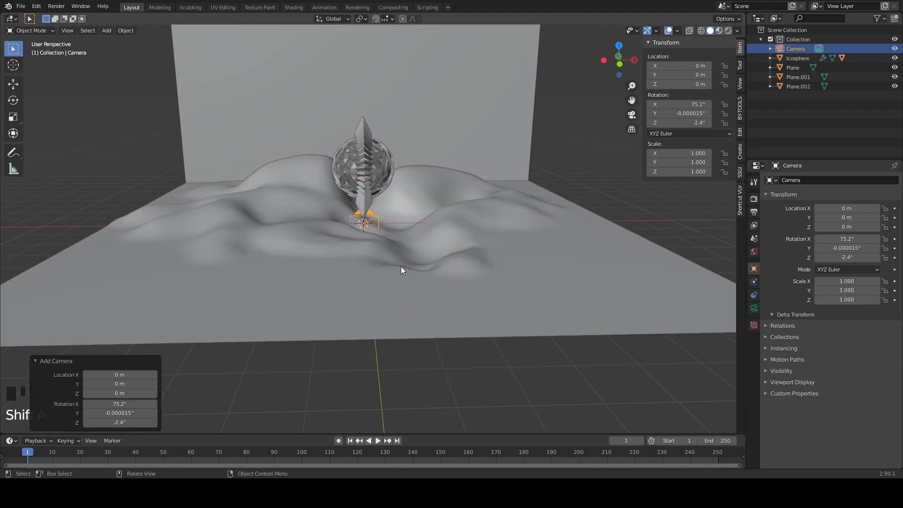
{"action": "scroll", "coordinate": [371, 303], "scroll_direction": "up", "scroll_amount": 1}
{"action": "scroll", "coordinate": [400, 311], "scroll_direction": "up", "scroll_amount": 3}
{"action": "middle_click_drag", "start_coordinate": [377, 260], "coordinate": [414, 249]}
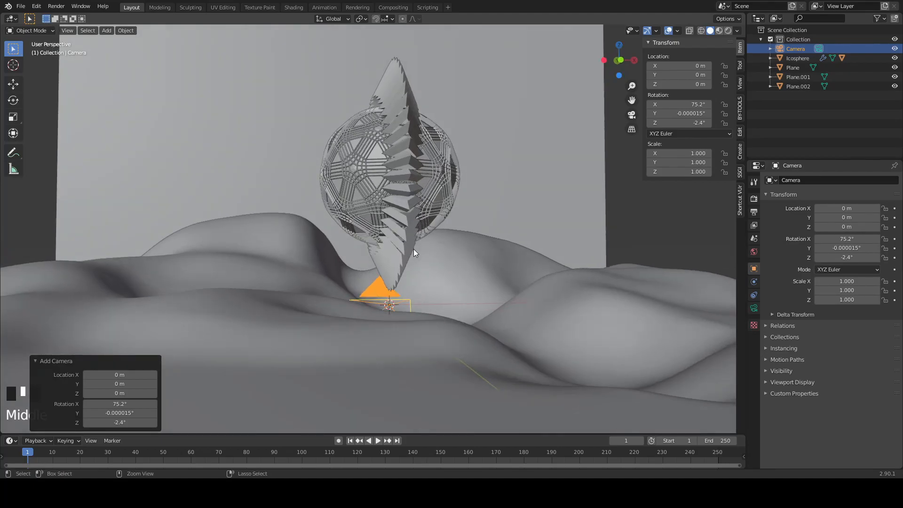
{"action": "key", "text": "ctrl+alt+KP_0"}
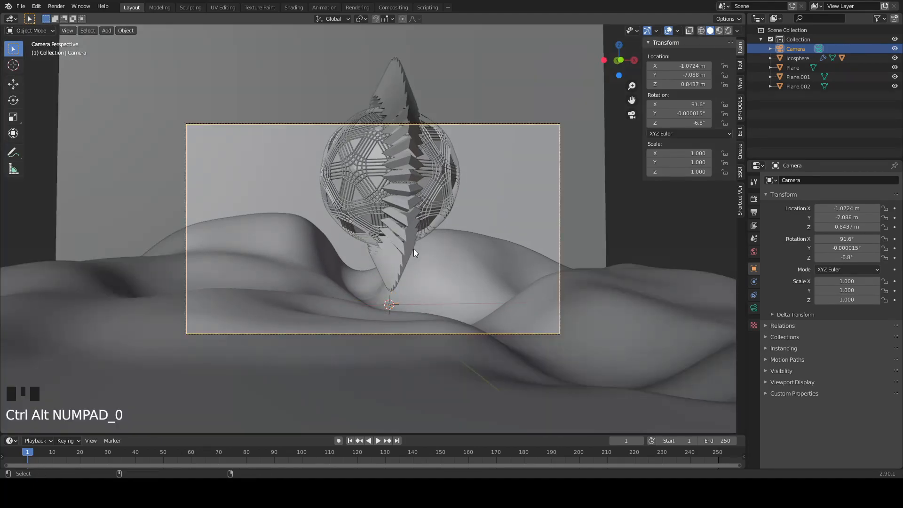
- Set the camera's focal length to 40 mm
{"action": "left_click", "coordinate": [754, 308]}
{"action": "left_click_drag", "start_coordinate": [836, 224], "coordinate": [811, 224]}
{"action": "scroll", "coordinate": [484, 278], "scroll_direction": "up", "scroll_amount": 2}
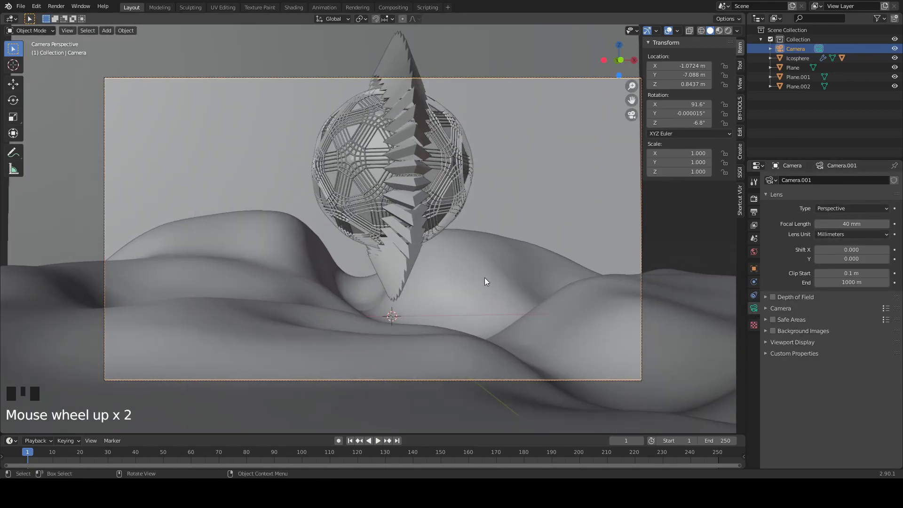
- Lower the camera and tilt it upward so the whole ornament and the hills fit inside the frame
{"action": "key", "text": "g"}
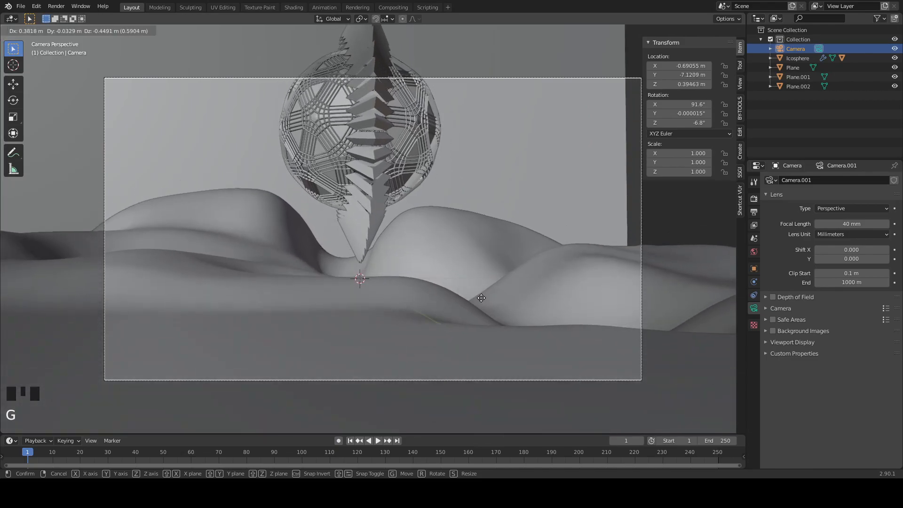
{"action": "left_click", "coordinate": [479, 283]}
{"action": "key", "text": "r"}
{"action": "key", "text": "r"}
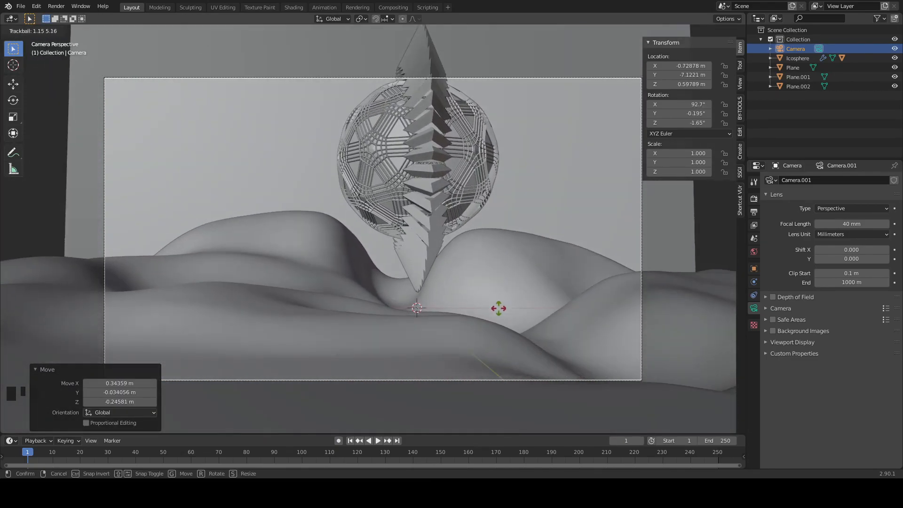
{"action": "left_click", "coordinate": [498, 312]}
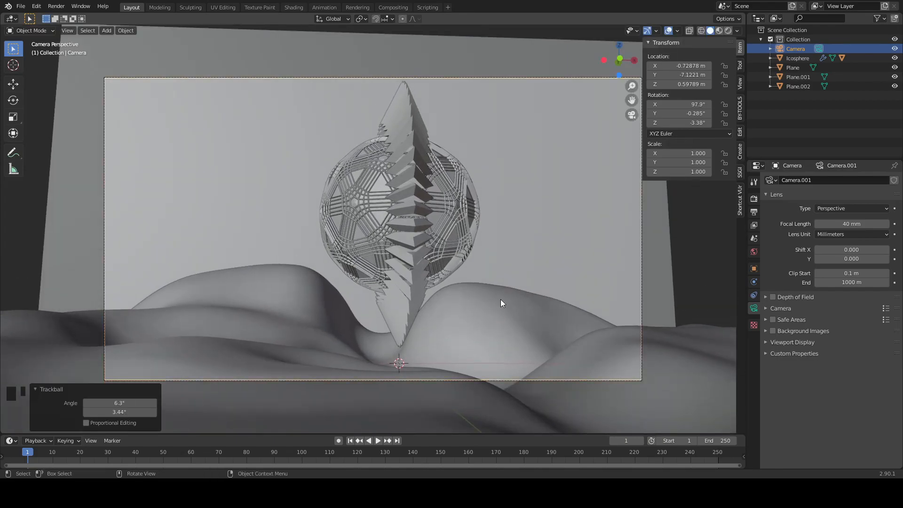
{"action": "key", "text": "g"}
{"action": "left_click", "coordinate": [516, 285]}
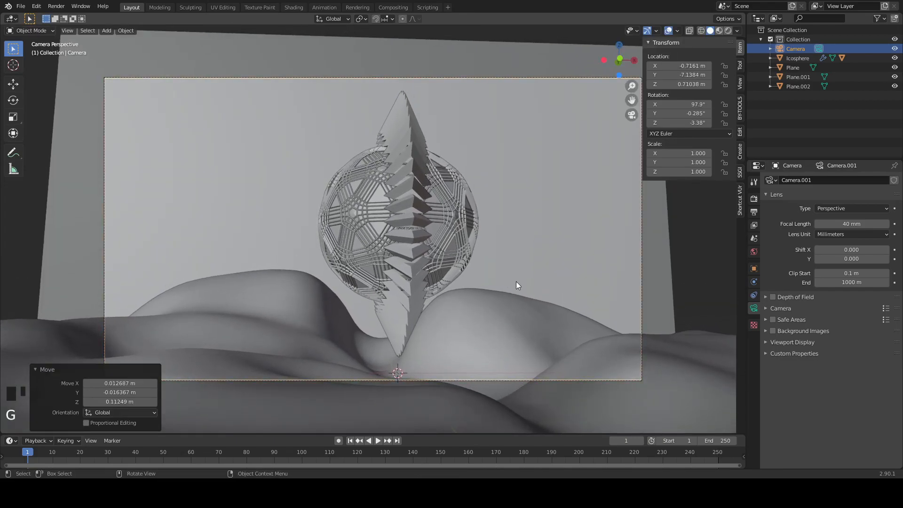
- Pull the camera back about 0.88 m along its local Z axis and shift it slightly to refine the framing
{"action": "key", "text": "g"}
{"action": "key", "text": "z"}
{"action": "key", "text": "z"}
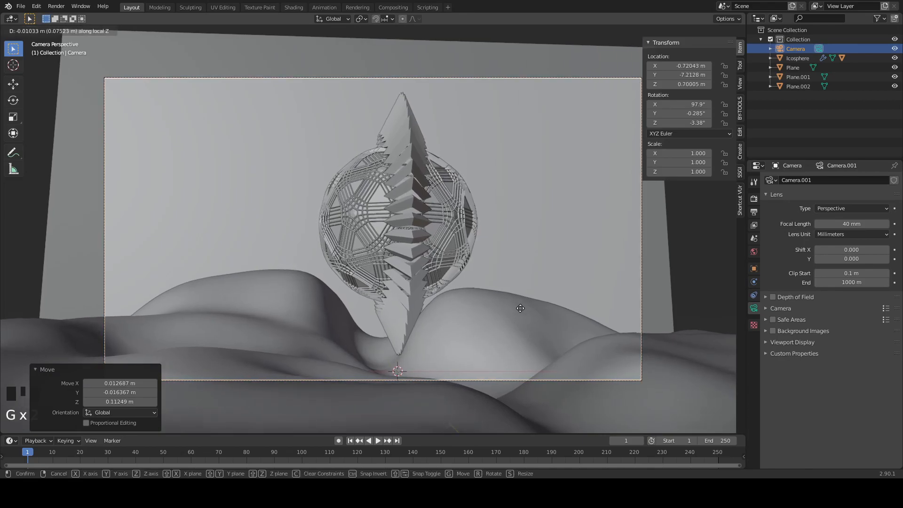
{"action": "left_click", "coordinate": [517, 341]}
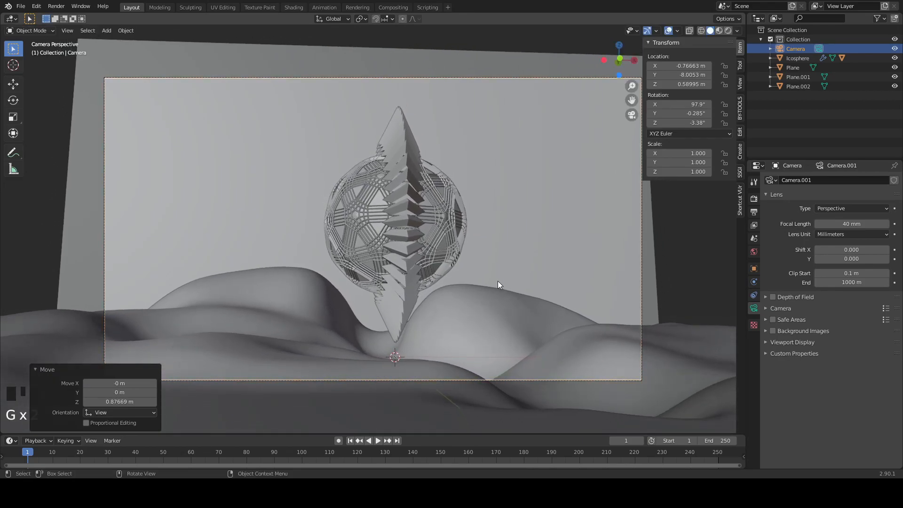
{"action": "key", "text": "g"}
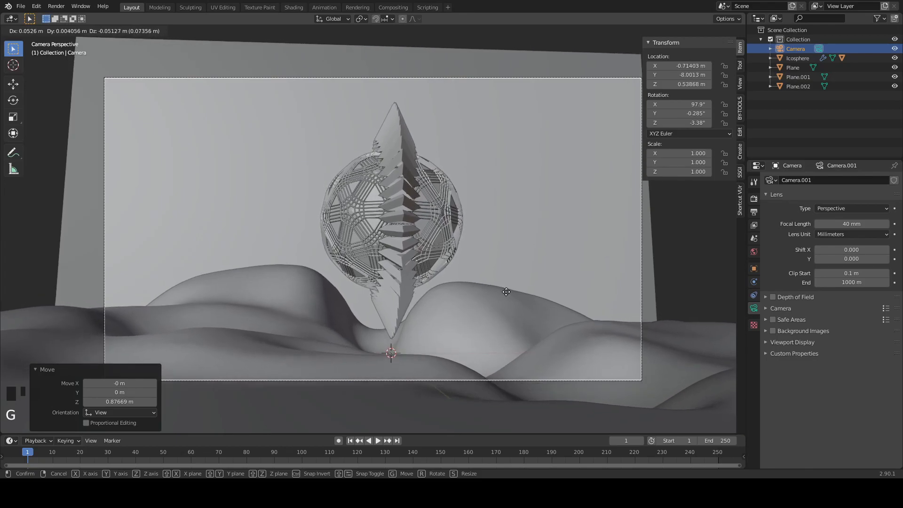
{"action": "left_click", "coordinate": [507, 297]}
- Add a plane mesh at the scene's centre and scale it uniformly by 8
{"action": "mouse_move", "coordinate": [574, 306]}
{"action": "middle_mouse_down"}
{"action": "mouse_move", "coordinate": [569, 233]}
{"action": "mouse_move", "coordinate": [487, 320]}
{"action": "mouse_move", "coordinate": [516, 297]}
{"action": "mouse_move", "coordinate": [476, 319]}
{"action": "mouse_move", "coordinate": [562, 316]}
{"action": "mouse_move", "coordinate": [634, 286]}
{"action": "mouse_move", "coordinate": [577, 289]}
{"action": "middle_mouse_up"}
{"action": "key", "text": "shift+a"}
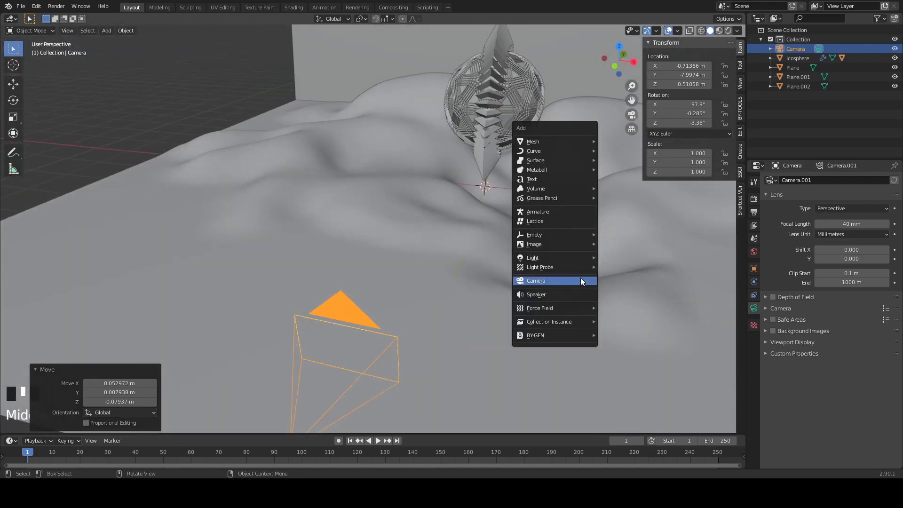
{"action": "mouse_move", "coordinate": [551, 142]}
{"action": "left_click", "coordinate": [612, 141]}
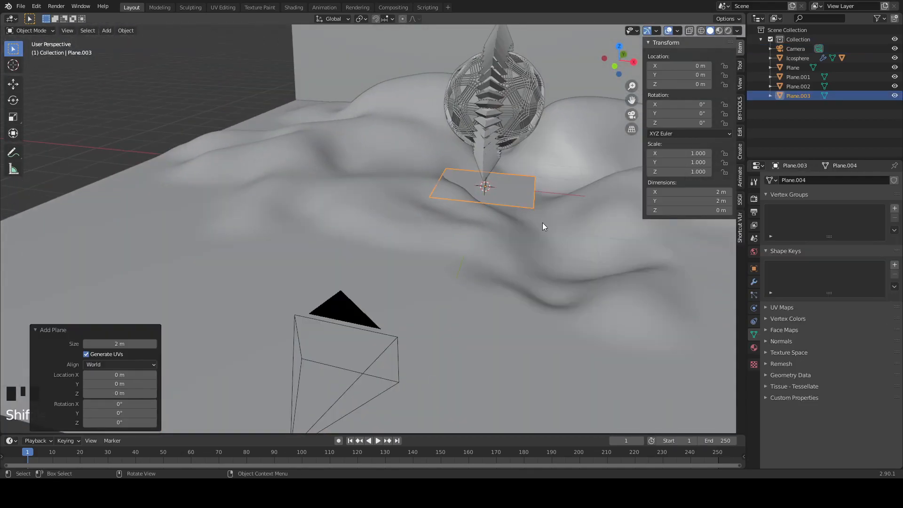
{"action": "middle_click_drag", "start_coordinate": [546, 221], "coordinate": [567, 225]}
{"action": "scroll", "coordinate": [436, 265], "scroll_direction": "down", "scroll_amount": 5}
{"action": "key", "text": "s"}
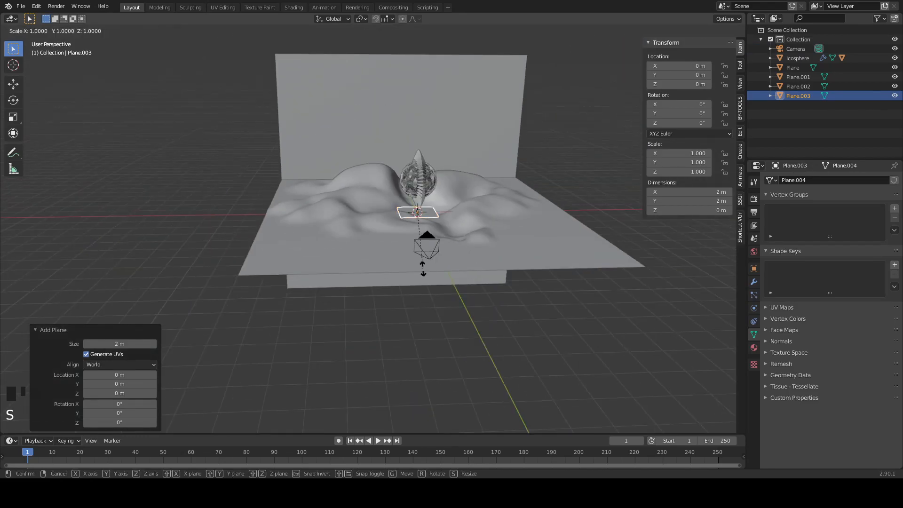
{"action": "key", "text": "8"}
{"action": "key", "text": "Return"}
- Lower the new flat plane about 0.03 m so it shows only in the basin between the hills
{"action": "scroll", "coordinate": [550, 254], "scroll_direction": "up", "scroll_amount": 5}
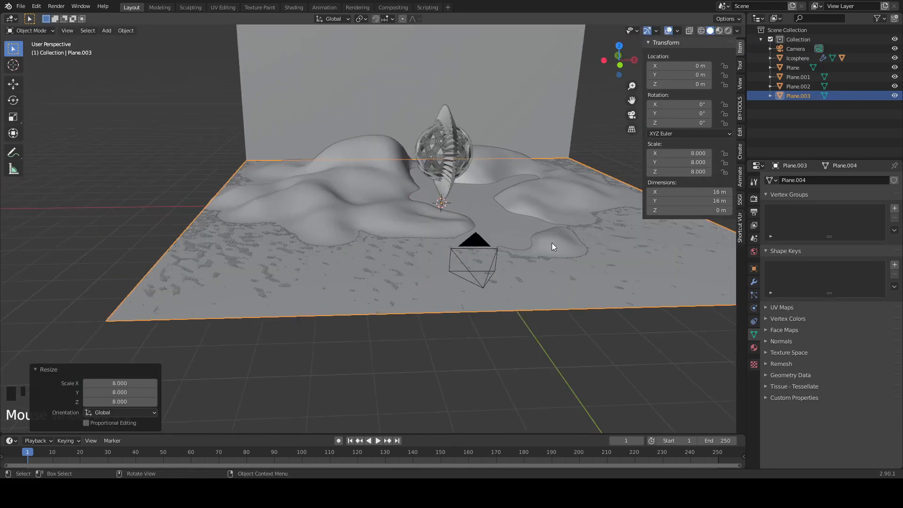
{"action": "key", "text": "g"}
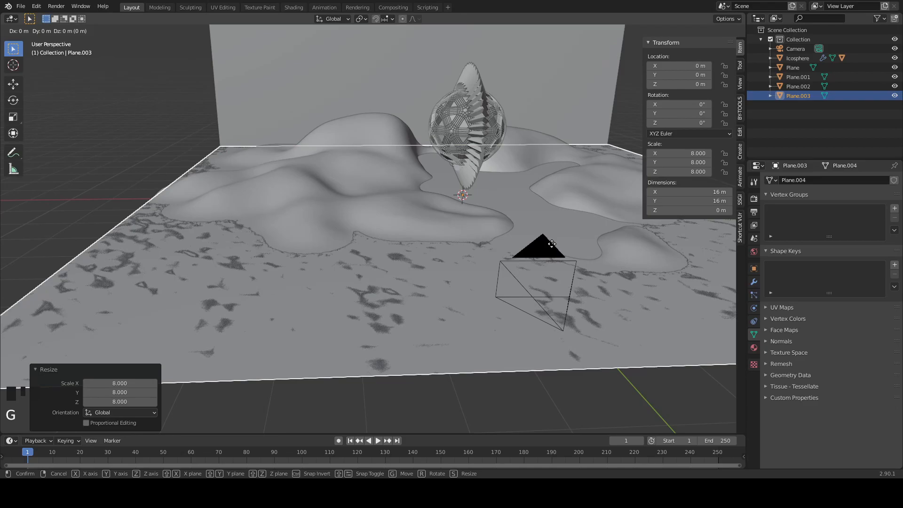
{"action": "left_click", "coordinate": [670, 273]}
{"action": "middle_click_drag", "start_coordinate": [669, 273], "coordinate": [515, 332]}
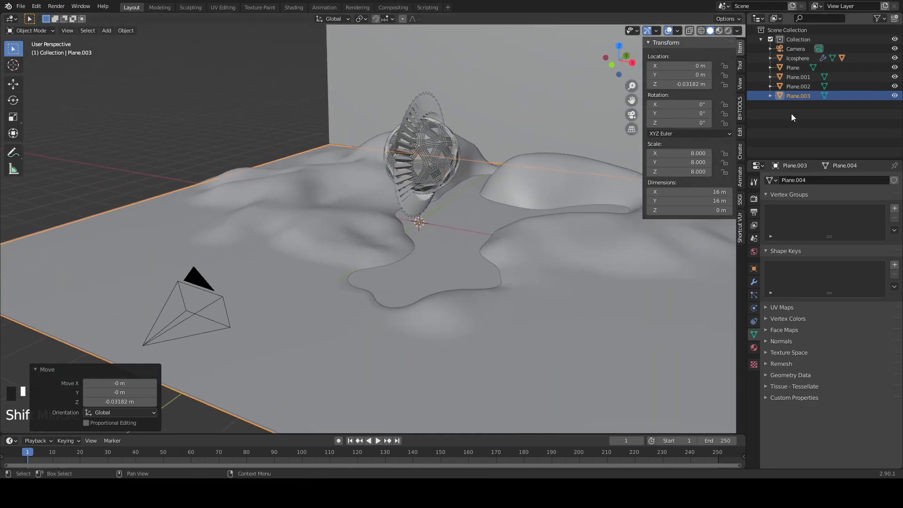
- Rename the sculpted terrain object as Ground and the vertical back plane as Wall
{"action": "left_click", "coordinate": [789, 74]}
{"action": "double_click", "coordinate": [788, 76]}
{"action": "type", "text": "Grou"}
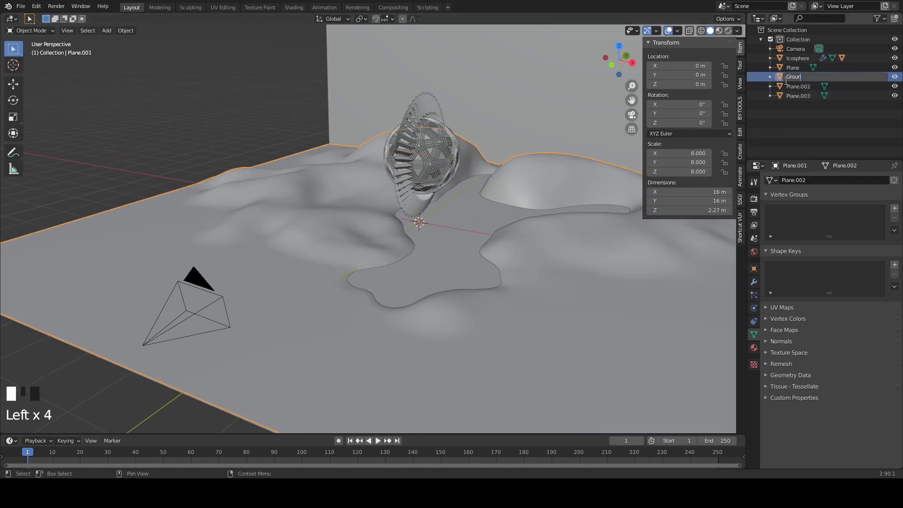
{"action": "type", "text": "nd"}
{"action": "key", "text": "Return"}
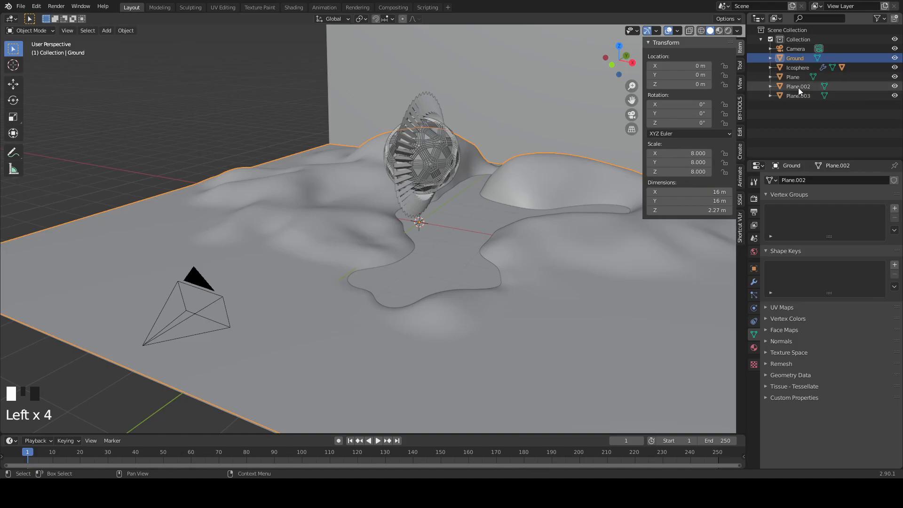
{"action": "left_click", "coordinate": [798, 88]}
{"action": "double_click", "coordinate": [798, 87]}
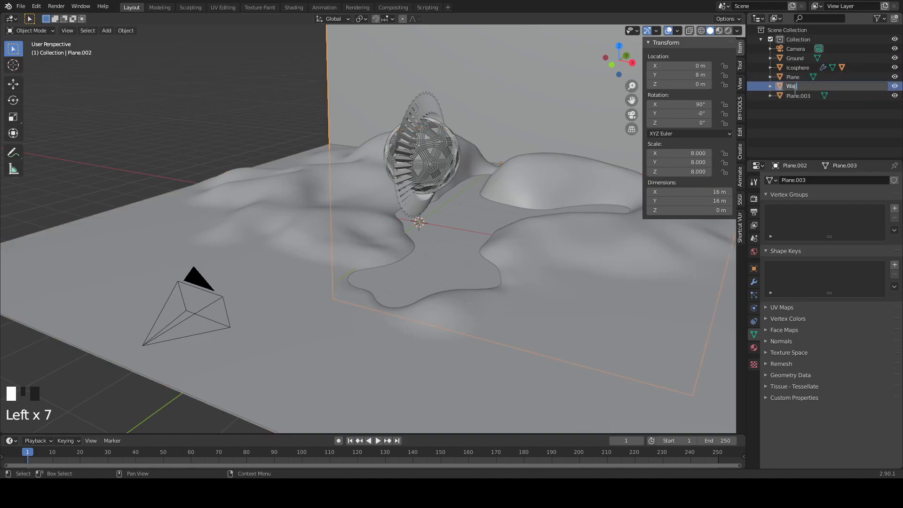
{"action": "key", "text": "Return"}
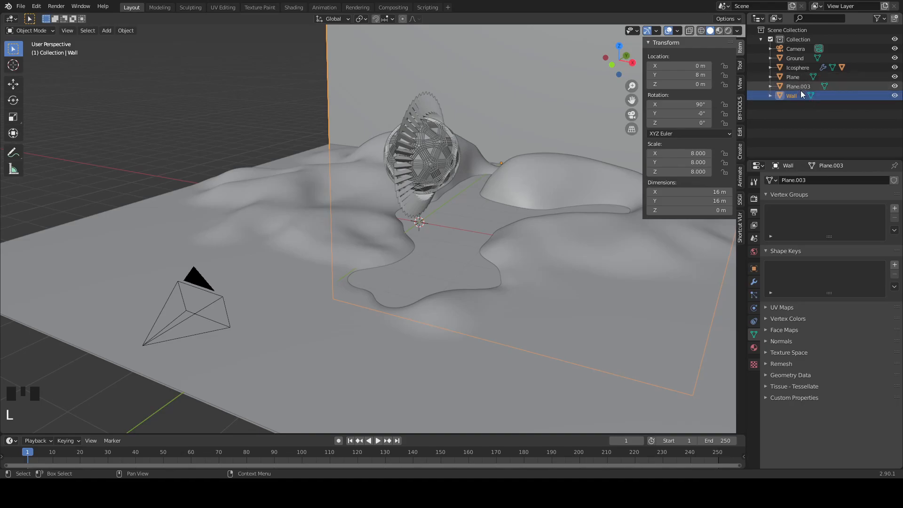
- Rename the spiked ring around the sphere as Triangles and the new flat plane as Water
{"action": "left_click", "coordinate": [793, 77]}
{"action": "left_click", "coordinate": [793, 77]}
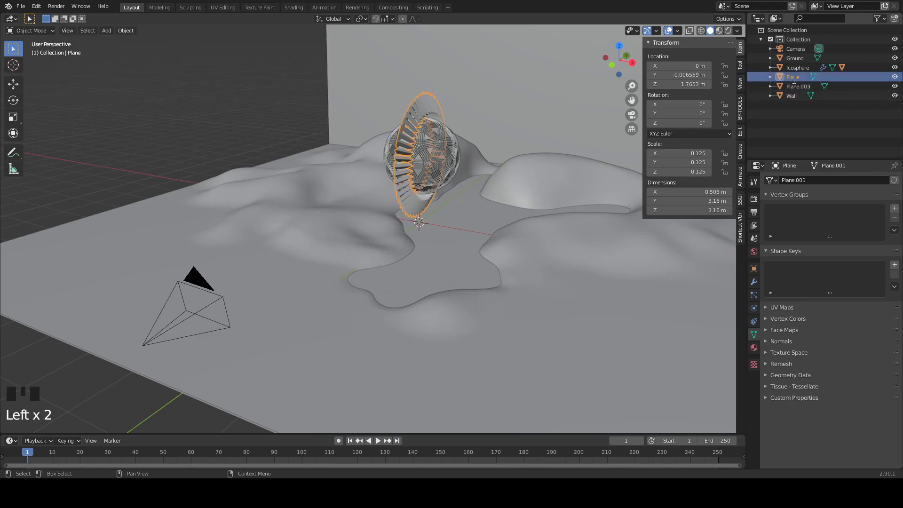
{"action": "double_click", "coordinate": [793, 77]}
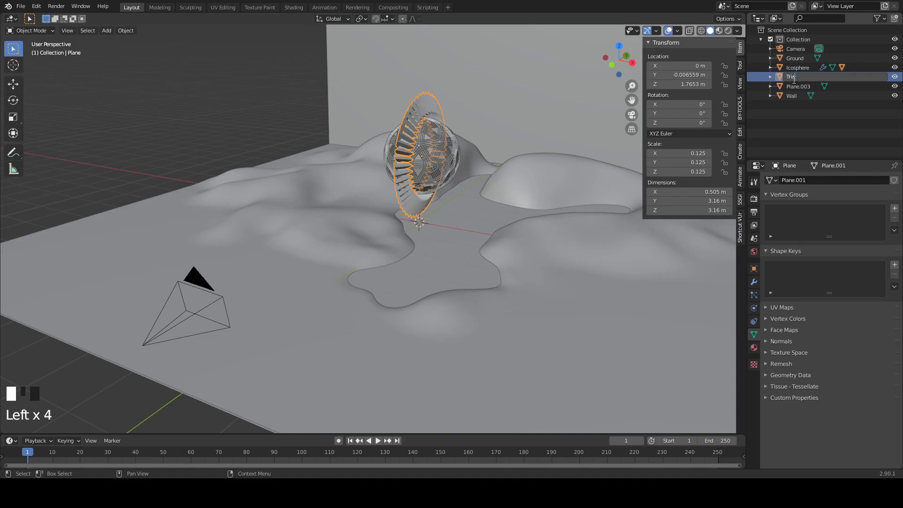
{"action": "left_click", "coordinate": [796, 78]}
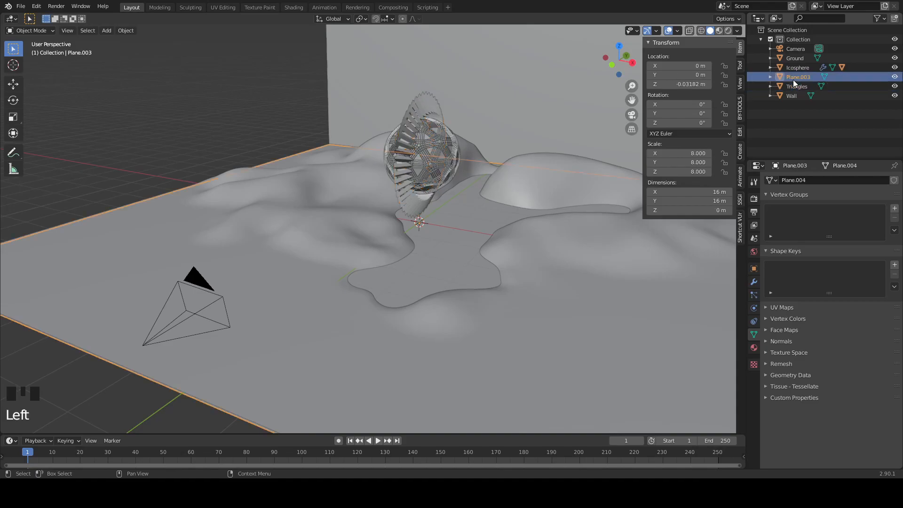
{"action": "double_click", "coordinate": [799, 77]}
{"action": "left_click", "coordinate": [800, 77]}
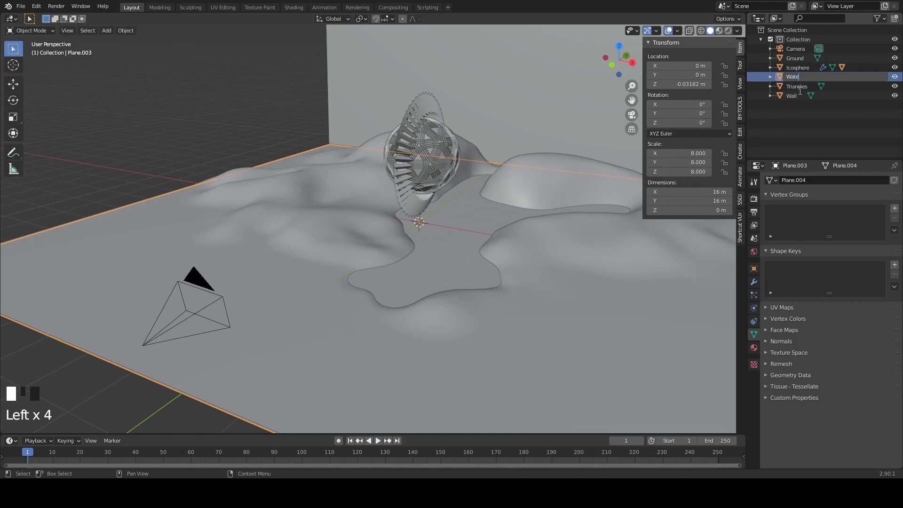
{"action": "key", "text": "Return"}
{"action": "middle_click_drag", "start_coordinate": [268, 315], "coordinate": [298, 314]}
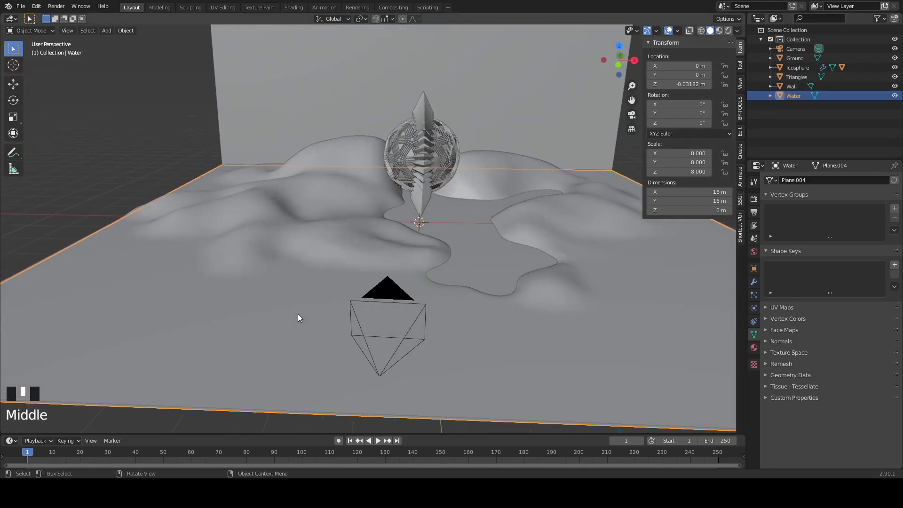
{"action": "scroll", "coordinate": [427, 238], "scroll_direction": "down", "scroll_amount": 2}
{"action": "middle_click_drag", "start_coordinate": [427, 238], "coordinate": [463, 184]}
{"action": "scroll", "coordinate": [563, 180], "scroll_direction": "down", "scroll_amount": 1}
{"action": "middle_click_drag", "start_coordinate": [563, 180], "coordinate": [460, 216], "text": "shift"}
{"action": "key", "text": "shift+a"}
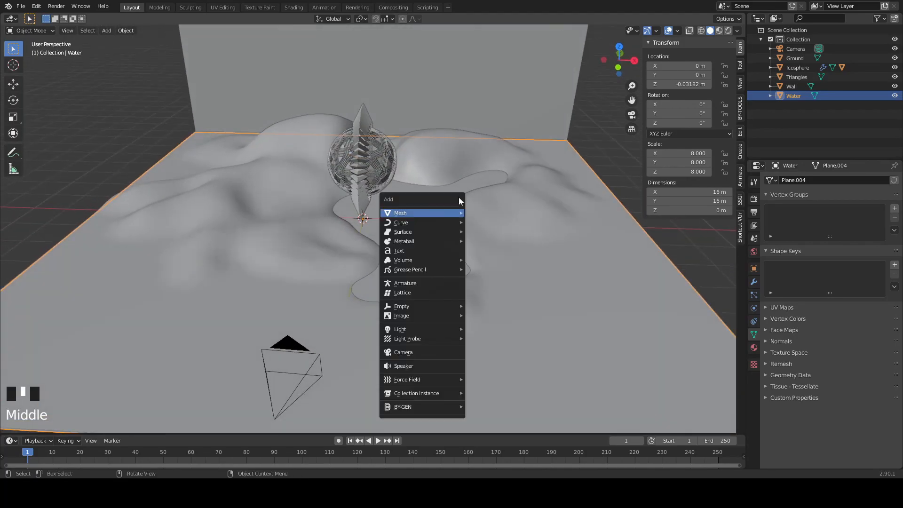
{"action": "key", "text": "Escape"}
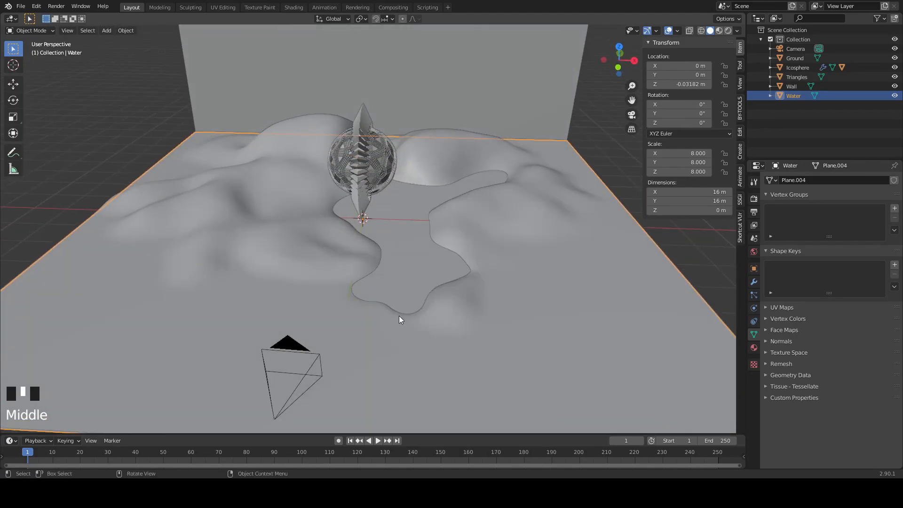
- Assign an Environment Texture to the world background colour and load the studio_small_06_4k.hdr image
{"action": "left_click", "coordinate": [754, 252]}
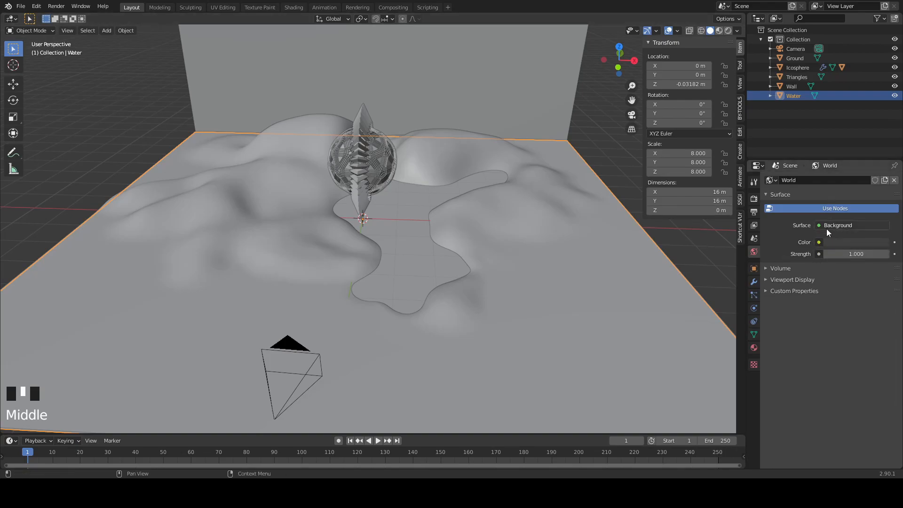
{"action": "left_click", "coordinate": [820, 245]}
{"action": "key", "text": "Escape"}
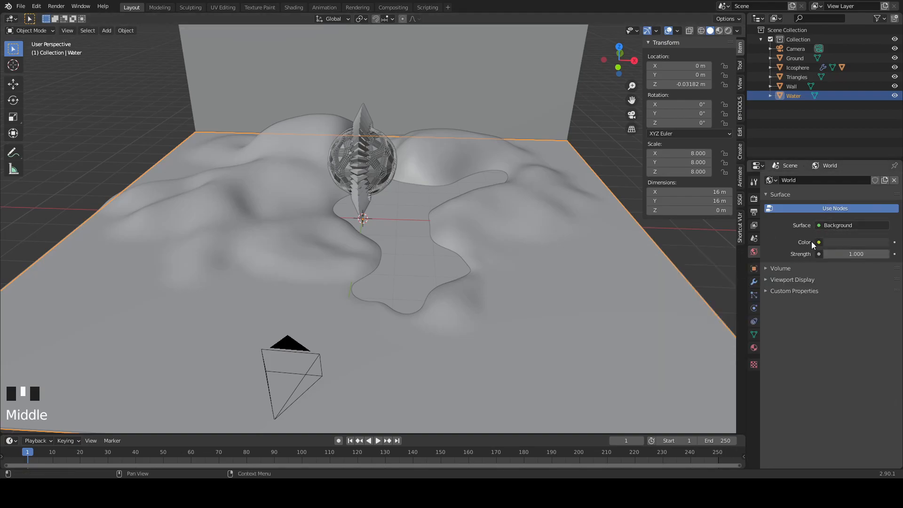
{"action": "left_click", "coordinate": [819, 242]}
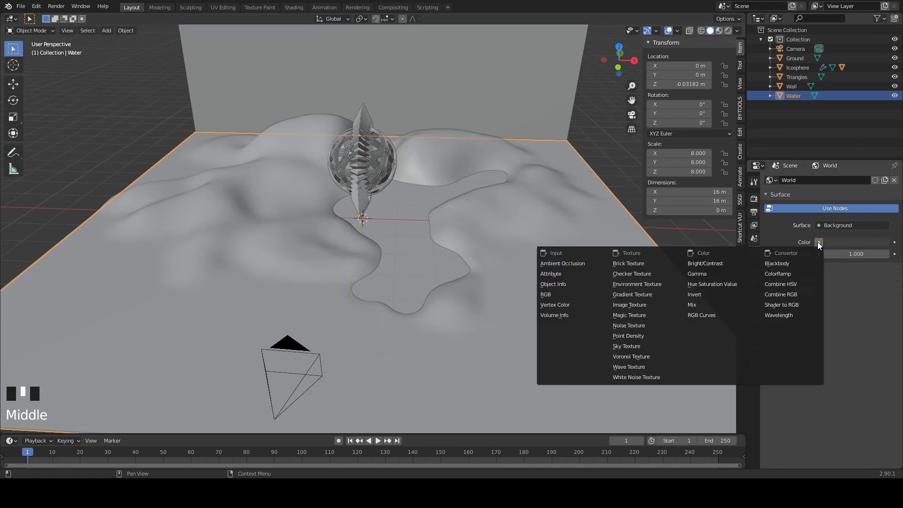
{"action": "left_click", "coordinate": [631, 288]}
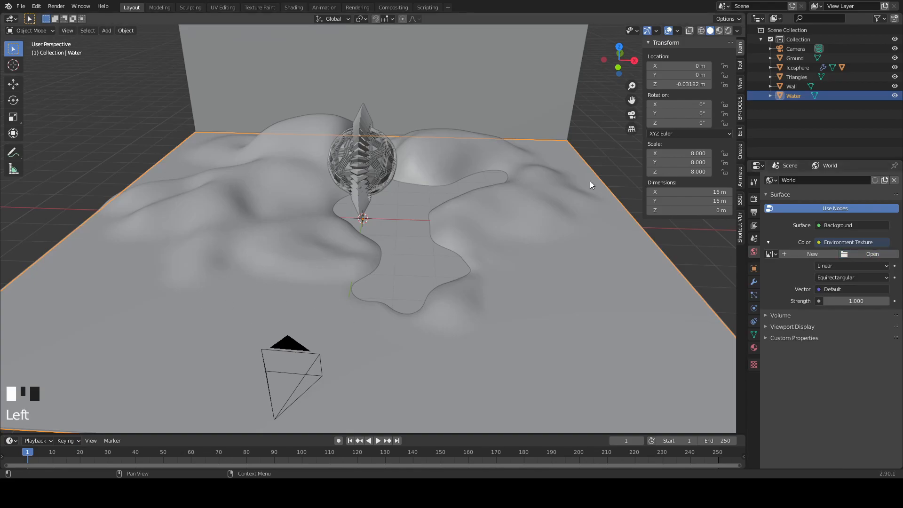
{"action": "middle_click_drag", "start_coordinate": [586, 387], "coordinate": [651, 335]}
{"action": "scroll", "coordinate": [615, 313], "scroll_direction": "up", "scroll_amount": 2}
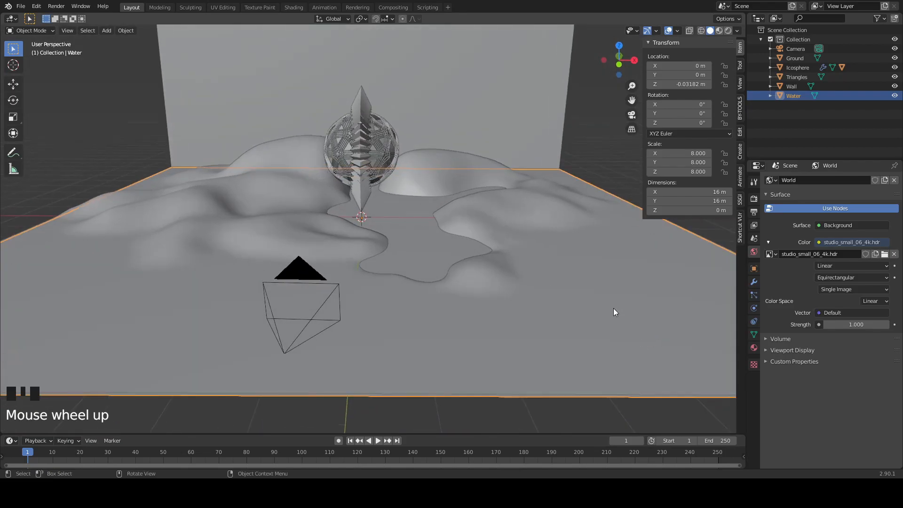
- Add an area light at the scene's centre beneath the ornament
{"action": "middle_click_drag", "start_coordinate": [581, 259], "coordinate": [559, 246]}
{"action": "middle_click_drag", "start_coordinate": [506, 227], "coordinate": [565, 259], "text": "shift"}
{"action": "middle_click_drag", "start_coordinate": [629, 312], "coordinate": [628, 265]}
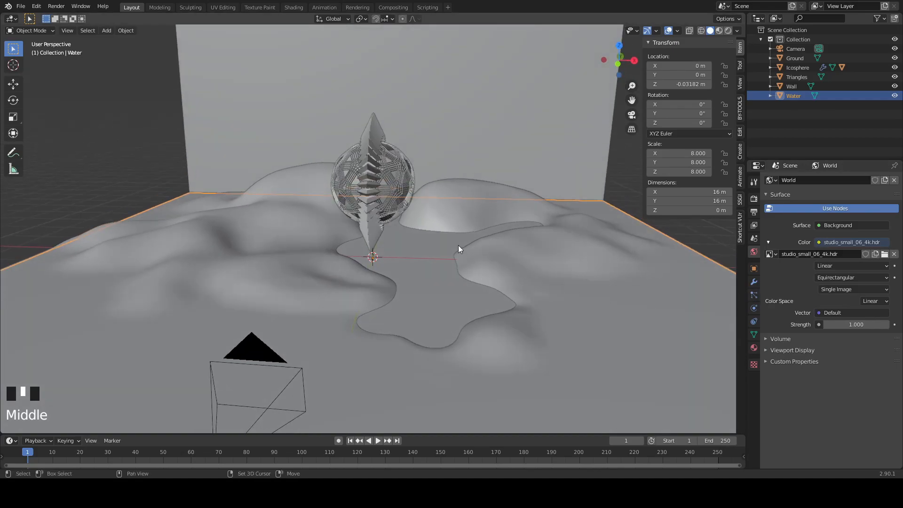
{"action": "key", "text": "shift+a"}
{"action": "mouse_move", "coordinate": [457, 216]}
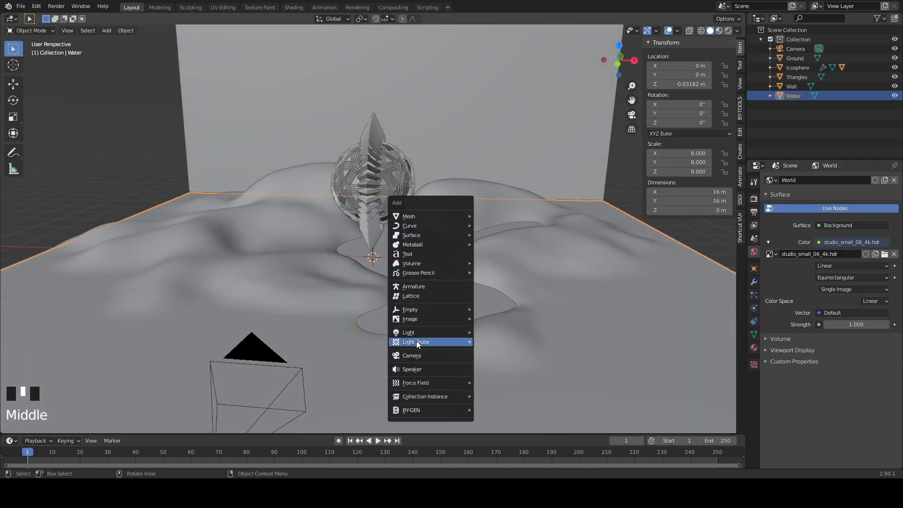
{"action": "mouse_move", "coordinate": [419, 335]}
{"action": "left_click", "coordinate": [501, 363]}
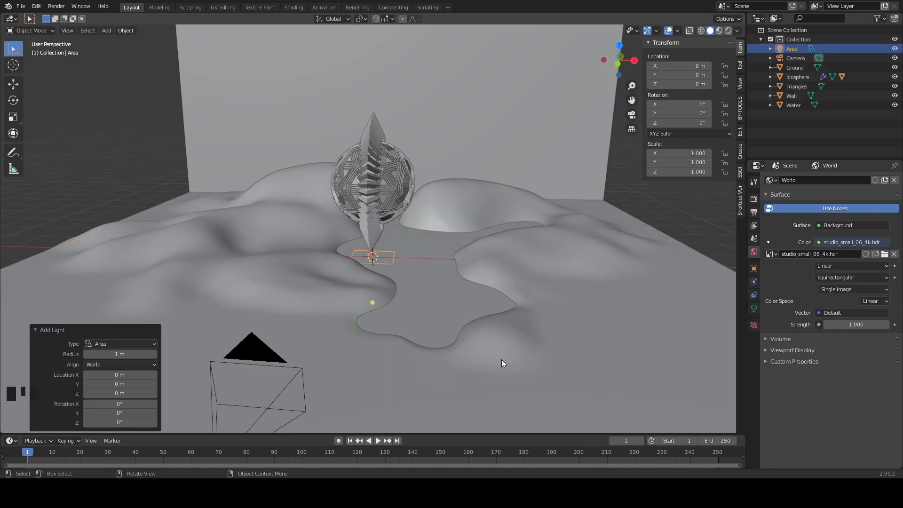
- Change the area light's shape to Disk, raise it to about 3.94 m above the ornament and scale it up about 3.1 times
{"action": "left_click", "coordinate": [754, 308]}
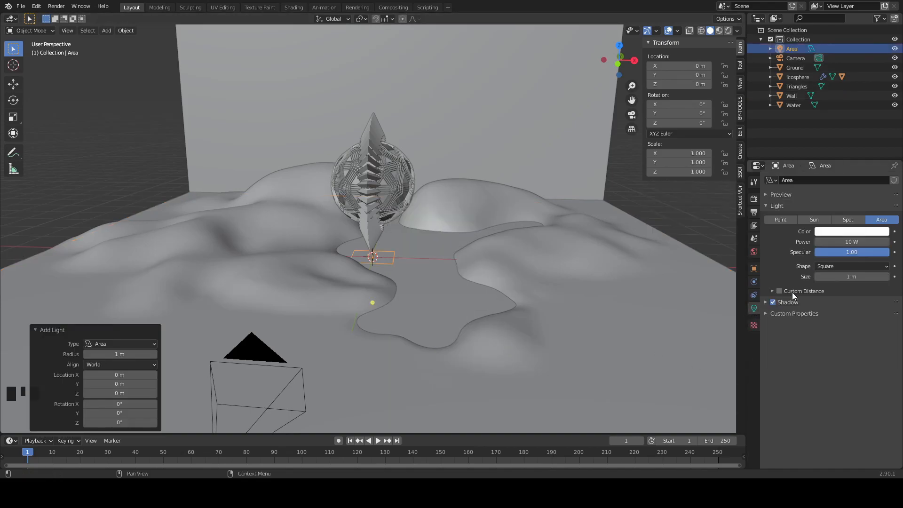
{"action": "left_click", "coordinate": [836, 265]}
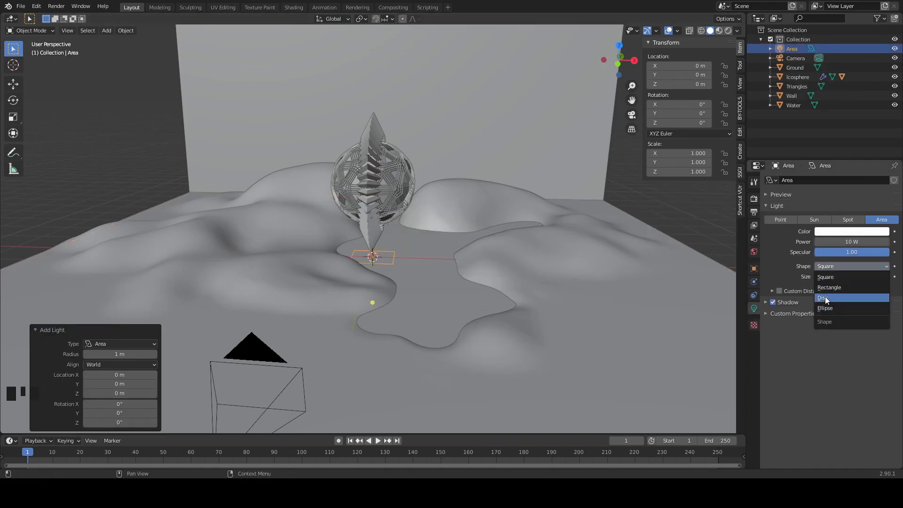
{"action": "left_click", "coordinate": [827, 298]}
{"action": "key", "text": "g"}
{"action": "key", "text": "z"}
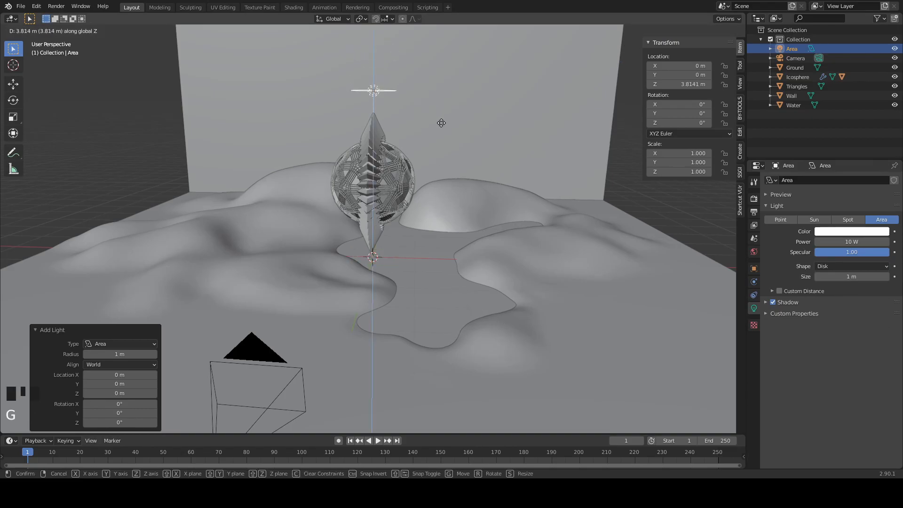
{"action": "left_click", "coordinate": [442, 117]}
{"action": "key", "text": "s"}
{"action": "left_click", "coordinate": [623, 140]}
- Switch the viewport to rendered shading, raise the overhead disk light's power to about 140 W and look through the camera with the sidebar hidden
{"action": "left_click_drag", "start_coordinate": [831, 242], "coordinate": [851, 242]}
{"action": "key", "text": "z"}
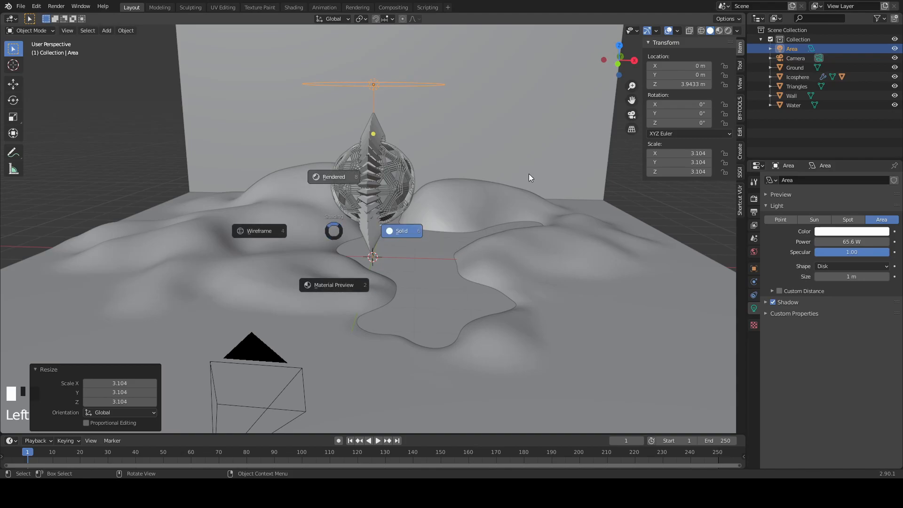
{"action": "left_click", "coordinate": [324, 195]}
{"action": "scroll", "coordinate": [423, 224], "scroll_direction": "up", "scroll_amount": 2}
{"action": "middle_click_drag", "start_coordinate": [427, 224], "coordinate": [437, 210]}
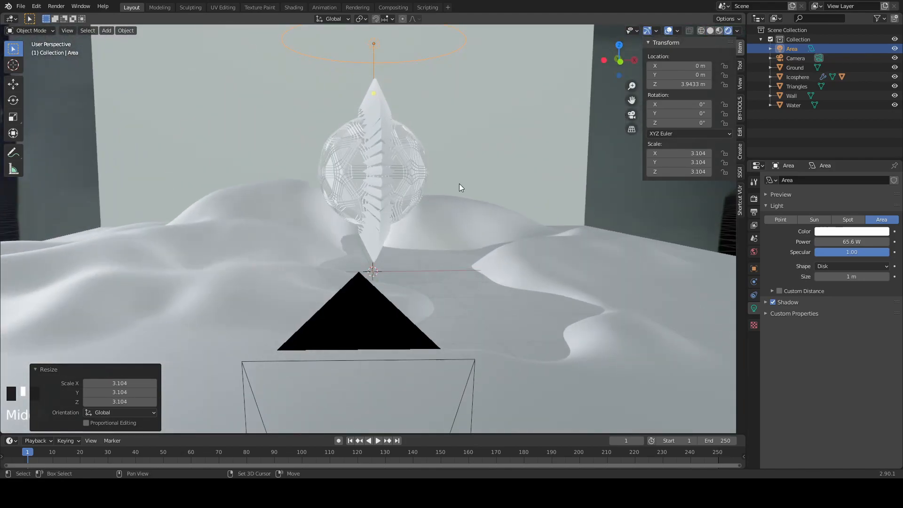
{"action": "middle_click_drag", "start_coordinate": [461, 180], "coordinate": [482, 214]}
{"action": "key", "text": "z"}
{"action": "left_click", "coordinate": [490, 137]}
{"action": "left_click_drag", "start_coordinate": [852, 242], "coordinate": [894, 241]}
{"action": "middle_click_drag", "start_coordinate": [572, 317], "coordinate": [541, 273], "text": "shift"}
{"action": "key", "text": "KP_0"}
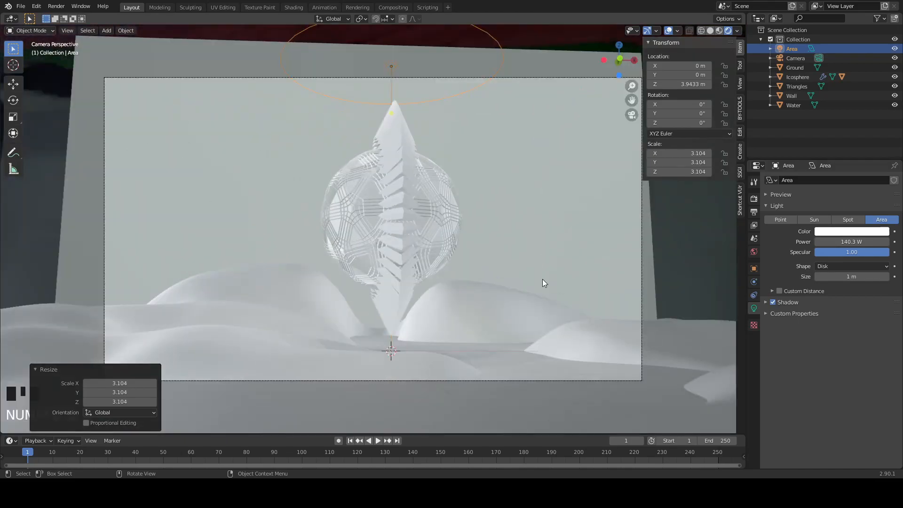
{"action": "key", "text": "n"}
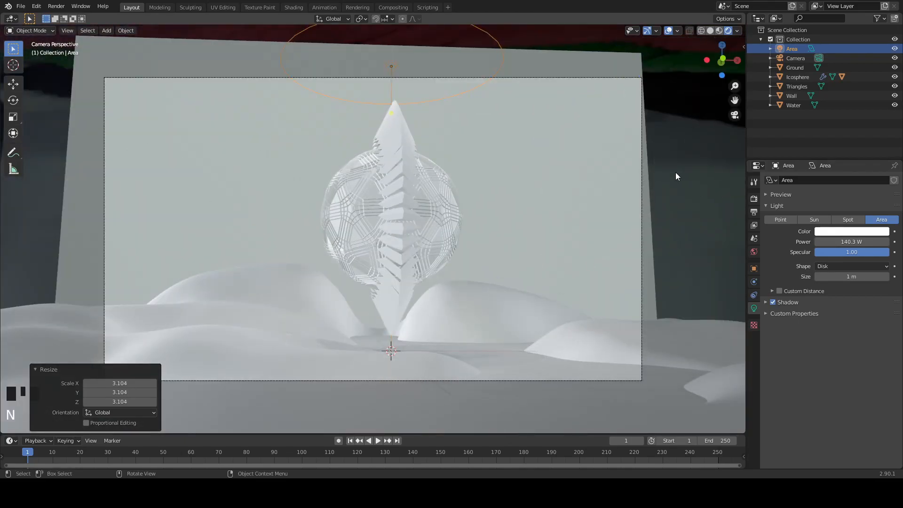
- Duplicate the overhead disk light and place the copy lower, about 3.3 m away along negative X and 2.1 m along negative Y
{"action": "middle_click_drag", "start_coordinate": [645, 244], "coordinate": [634, 197]}
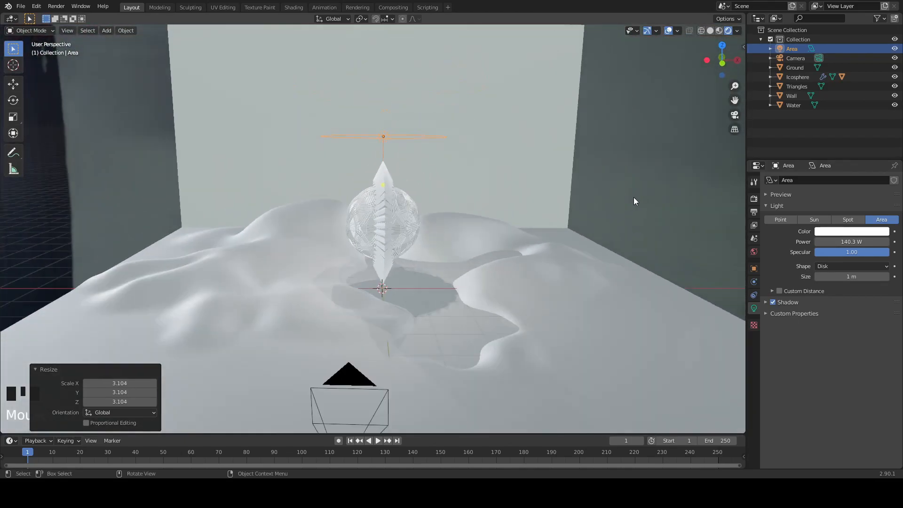
{"action": "middle_click_drag", "start_coordinate": [480, 141], "coordinate": [488, 190]}
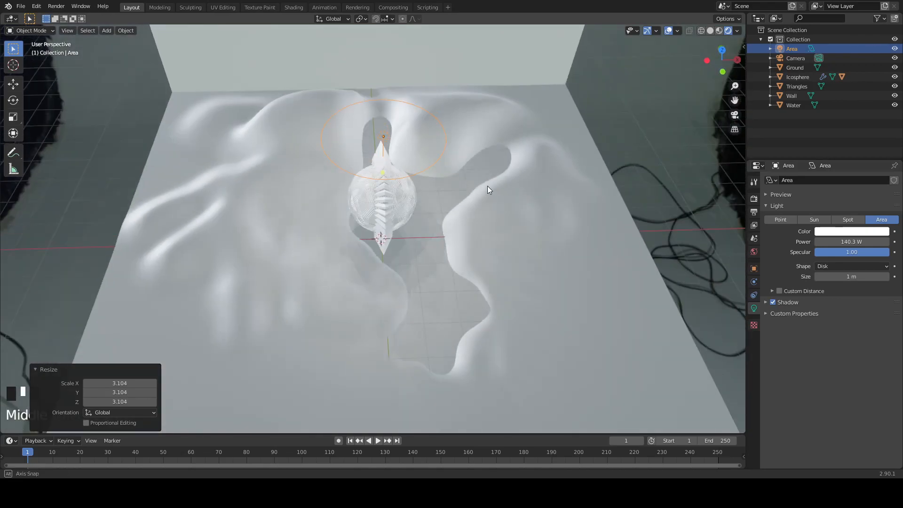
{"action": "key", "text": "shift+d"}
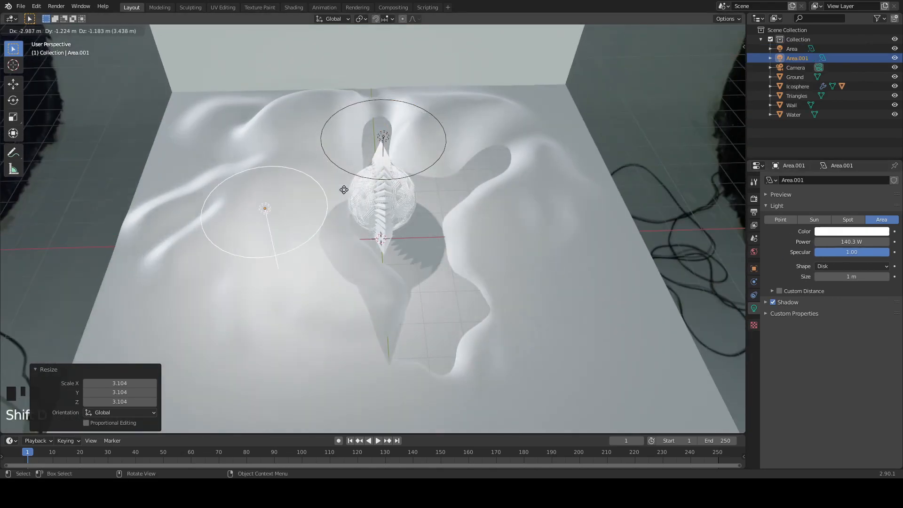
{"action": "left_click", "coordinate": [338, 217]}
{"action": "middle_click_drag", "start_coordinate": [338, 217], "coordinate": [464, 157]}
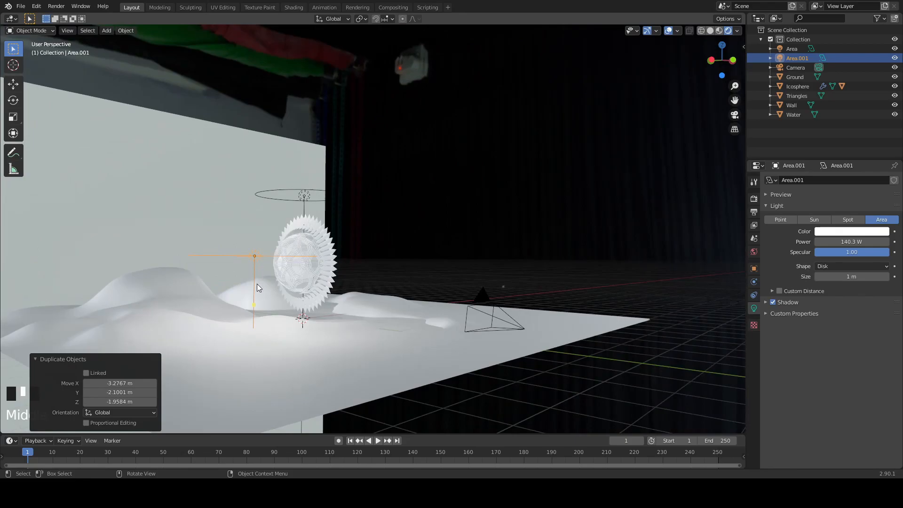
- Rotate the duplicated light upright to face the ornament and shift it about 0.66 m in X and -0.69 m in Y
{"action": "key", "text": "r"}
{"action": "key", "text": "r"}
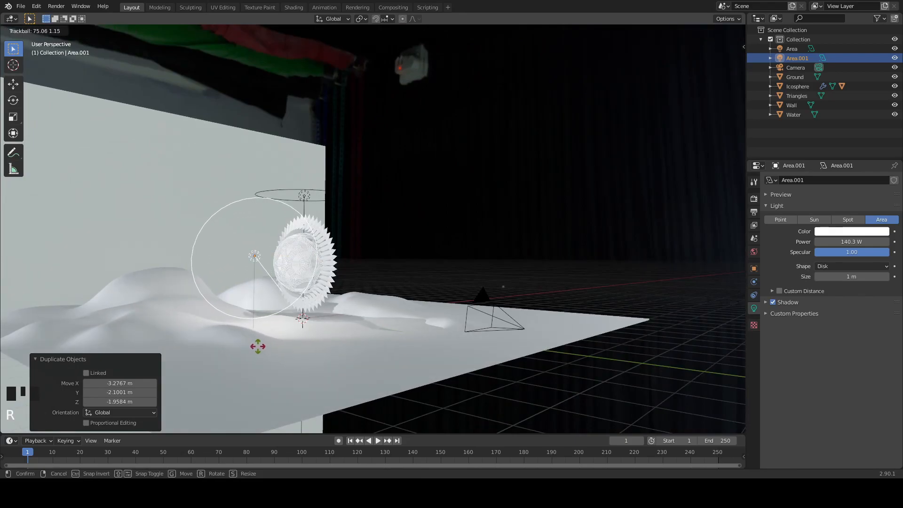
{"action": "left_click", "coordinate": [264, 354]}
{"action": "key", "text": "g"}
{"action": "left_click", "coordinate": [323, 352]}
{"action": "middle_click_drag", "start_coordinate": [322, 353], "coordinate": [413, 327]}
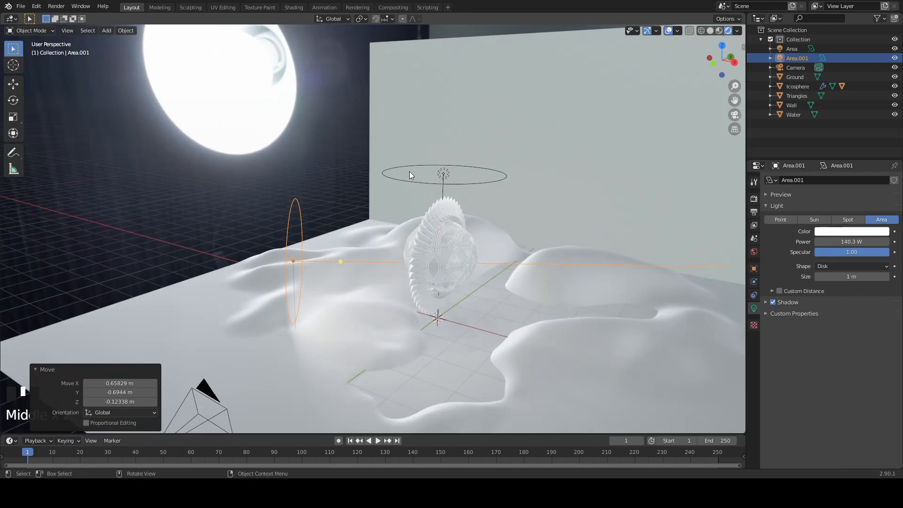
- Duplicate the overhead light again and place the copy about 4.7 m in X, 2.5 m in Y and 2.5 m lower
{"action": "scroll", "coordinate": [550, 290], "scroll_direction": "down", "scroll_amount": 4}
{"action": "key", "text": "shift+d"}
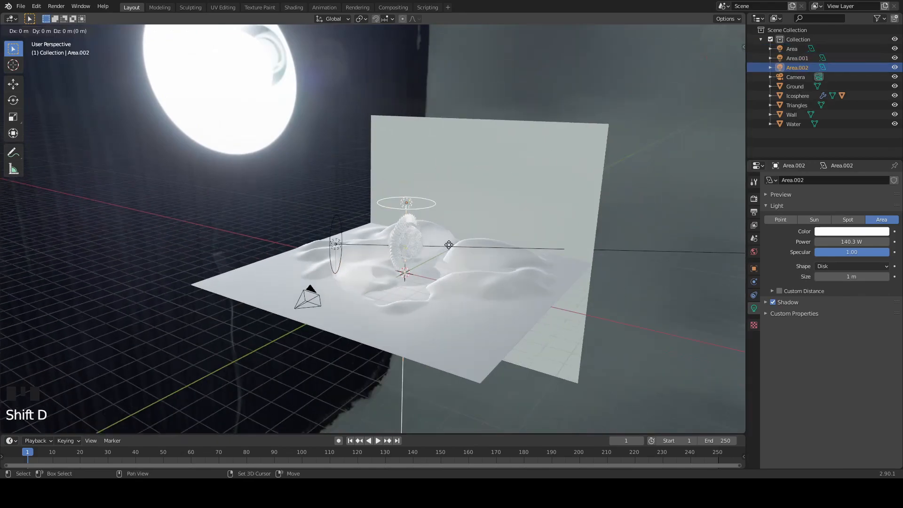
{"action": "left_click", "coordinate": [526, 292]}
{"action": "middle_click_drag", "start_coordinate": [526, 293], "coordinate": [361, 156]}
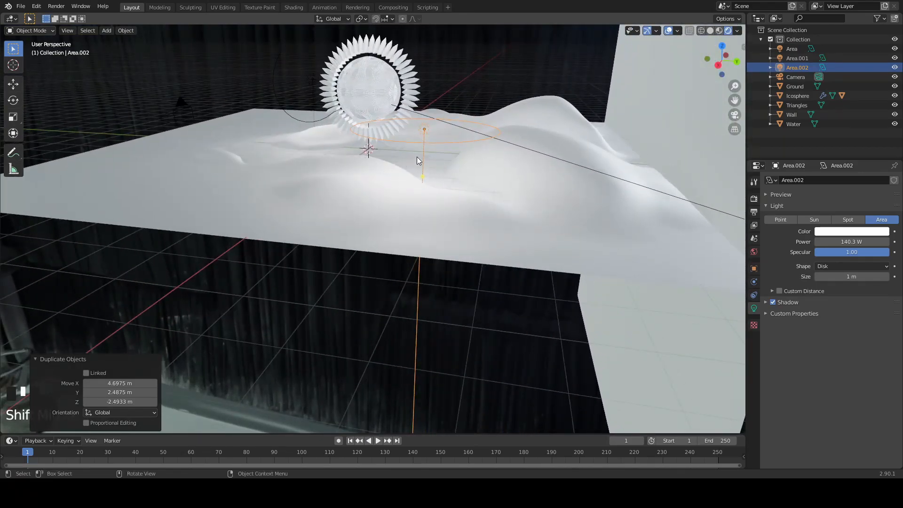
- Rotate the second duplicated light upright to face the ornament and scale it down to 0.7
{"action": "key", "text": "r"}
{"action": "key", "text": "r"}
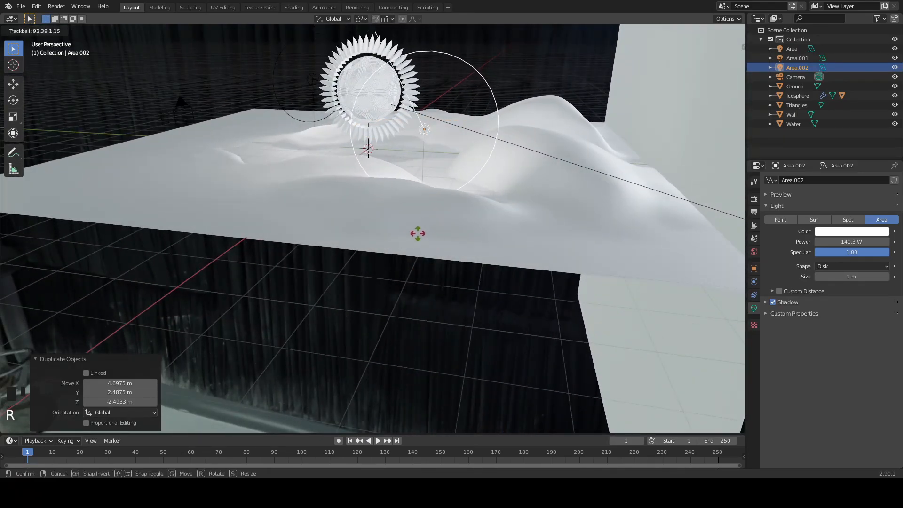
{"action": "left_click", "coordinate": [423, 234]}
{"action": "key", "text": "s"}
{"action": "left_click", "coordinate": [542, 198]}
{"action": "middle_click_drag", "start_coordinate": [543, 198], "coordinate": [670, 207]}
{"action": "middle_click_drag", "start_coordinate": [504, 200], "coordinate": [549, 184]}
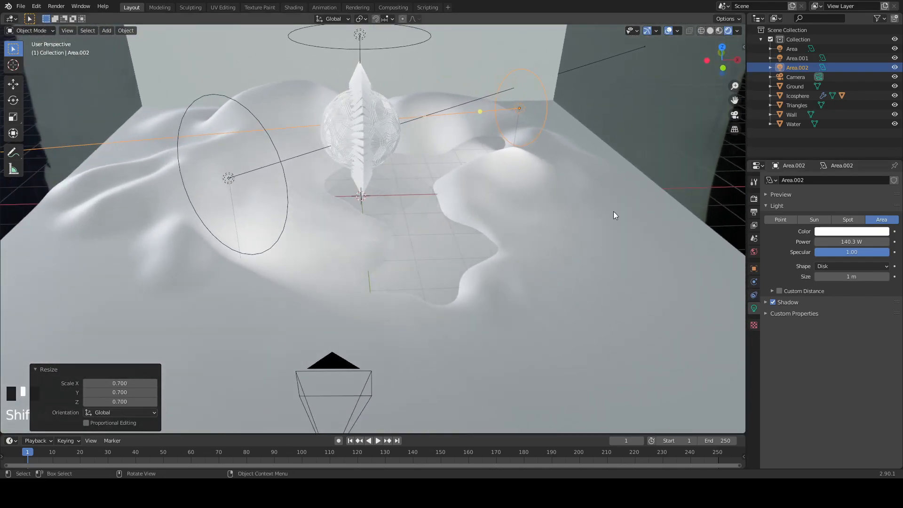
- Switch to the Shading workspace, use rendered shading in its viewport and display the World shader nodes
{"action": "left_click", "coordinate": [288, 8]}
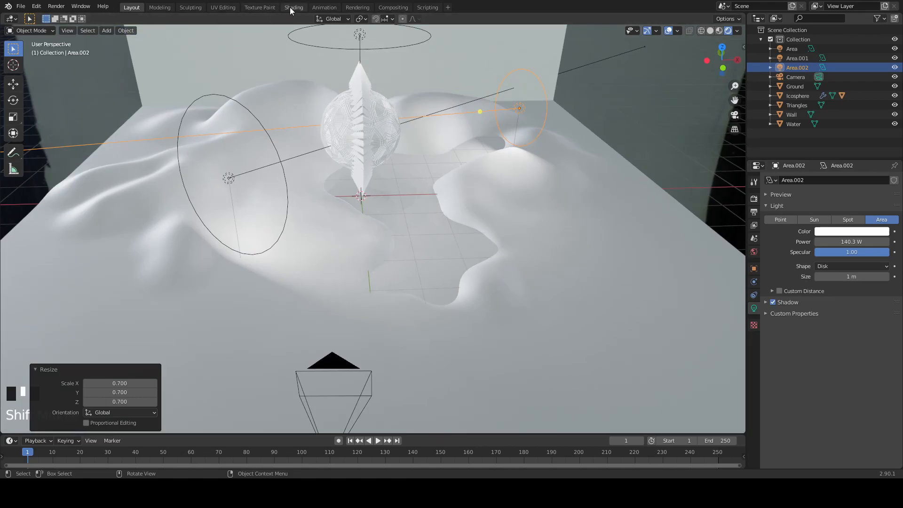
{"action": "middle_click_drag", "start_coordinate": [462, 232], "coordinate": [549, 180]}
{"action": "key", "text": "z"}
{"action": "left_click", "coordinate": [518, 126]}
{"action": "mouse_move", "coordinate": [509, 213]}
{"action": "middle_mouse_down", "text": "shift"}
{"action": "mouse_move", "coordinate": [504, 170]}
{"action": "mouse_move", "coordinate": [492, 204]}
{"action": "mouse_move", "coordinate": [491, 162]}
{"action": "mouse_move", "coordinate": [435, 165]}
{"action": "mouse_move", "coordinate": [443, 171]}
{"action": "mouse_move", "coordinate": [355, 249]}
{"action": "middle_mouse_up", "text": "shift"}
{"action": "left_click", "coordinate": [186, 281]}
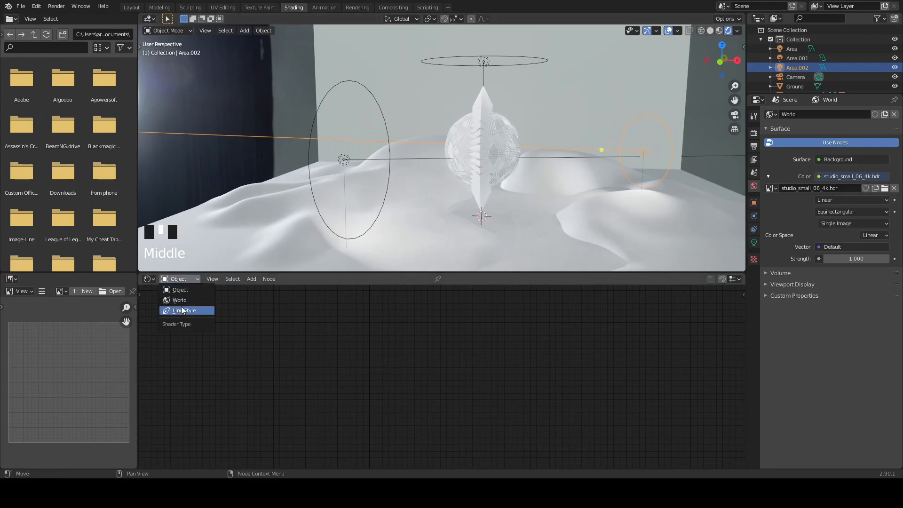
{"action": "left_click", "coordinate": [191, 301]}
{"action": "triple_click", "coordinate": [301, 301]}
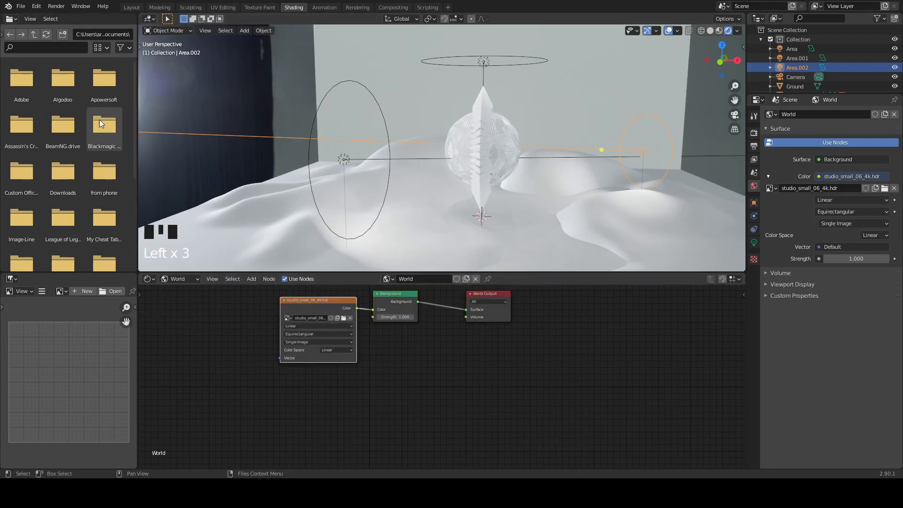
- Open the program's Preferences
{"action": "left_click", "coordinate": [38, 7]}
{"action": "left_click", "coordinate": [34, 7]}
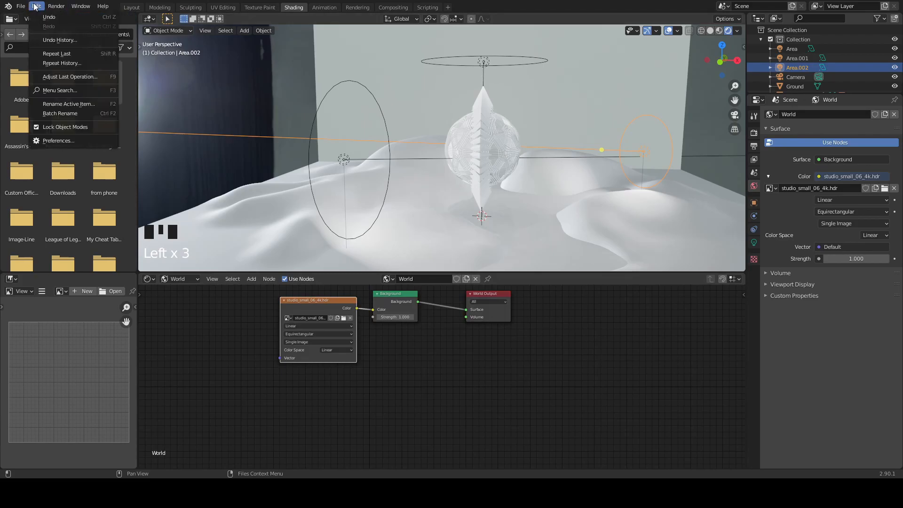
{"action": "left_click", "coordinate": [45, 141]}
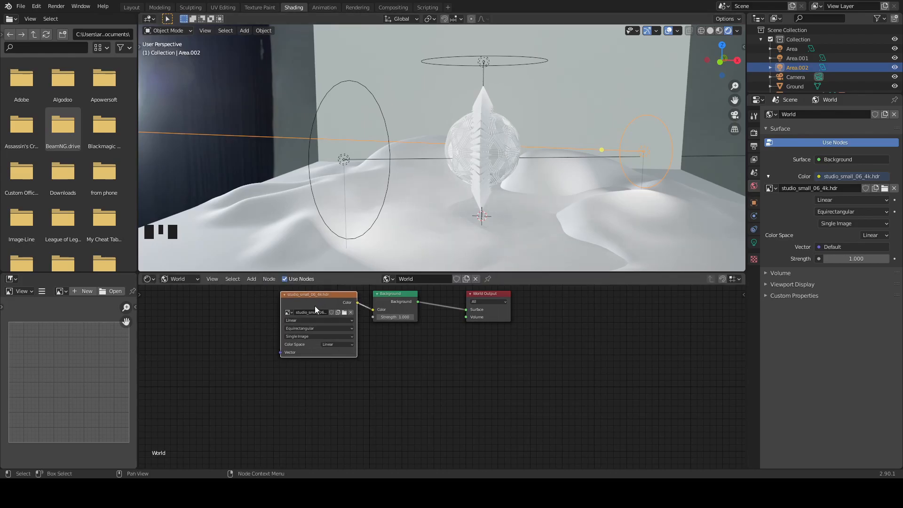
- Add a mapping setup to the world's environment texture and delete its Texture Coordinate node, keeping the Mapping node
{"action": "left_click_drag", "start_coordinate": [315, 308], "coordinate": [307, 312]}
{"action": "key", "text": "ctrl+t"}
{"action": "middle_click_drag", "start_coordinate": [222, 361], "coordinate": [298, 348]}
{"action": "left_click", "coordinate": [201, 304]}
{"action": "left_click", "coordinate": [201, 304]}
{"action": "key", "text": "x"}
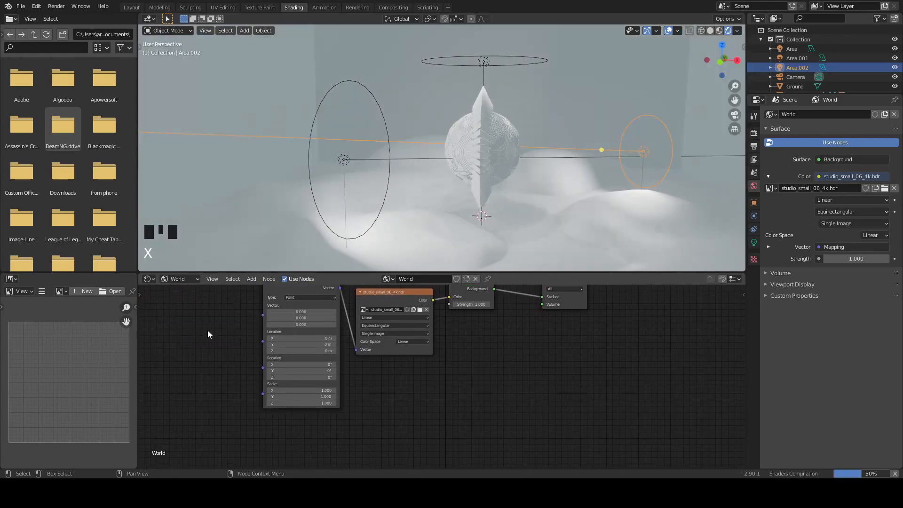
- Add a Light Path node to the world shader and connect its Is Reflection Ray output to the Mapping node's Vector input
{"action": "middle_click_drag", "start_coordinate": [208, 330], "coordinate": [283, 343]}
{"action": "key", "text": "shift+a"}
{"action": "left_click", "coordinate": [268, 335]}
{"action": "type", "text": "li"}
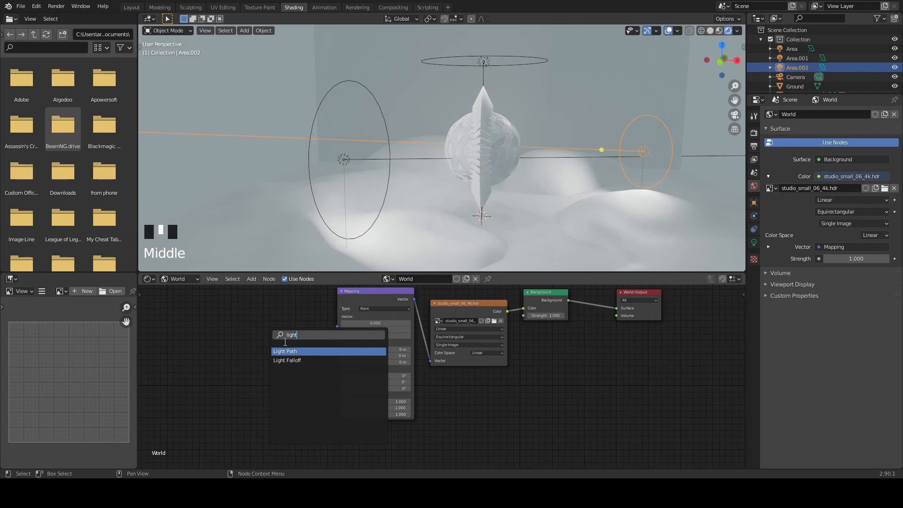
{"action": "type", "text": "ght"}
{"action": "key", "text": "Return"}
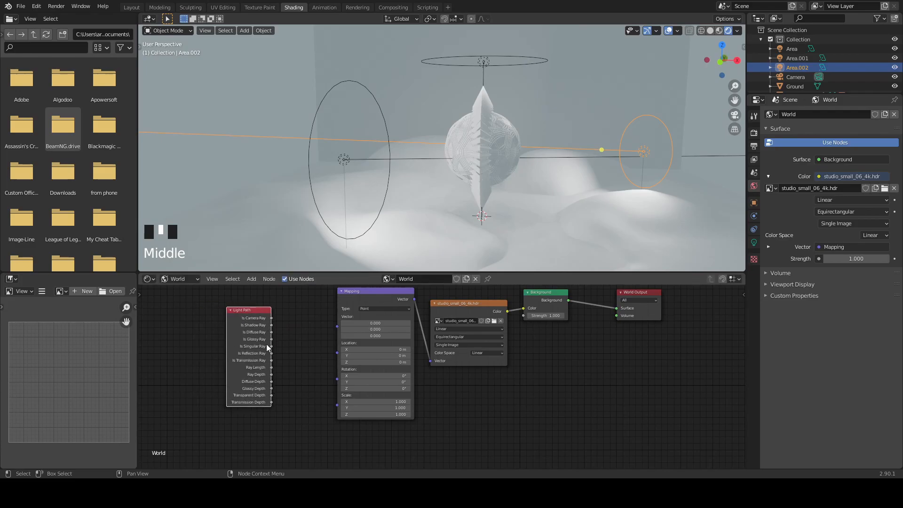
{"action": "scroll", "coordinate": [266, 343], "scroll_direction": "up", "scroll_amount": 3}
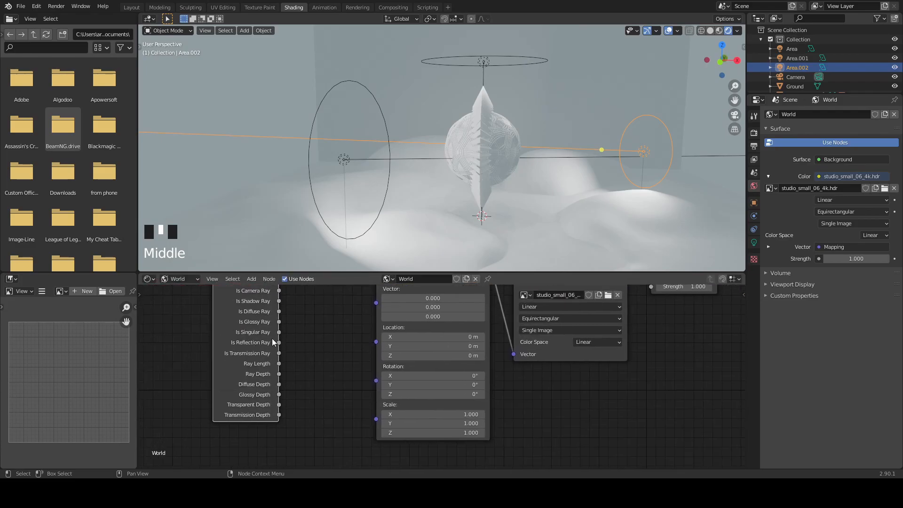
{"action": "left_click_drag", "start_coordinate": [280, 343], "coordinate": [352, 330]}
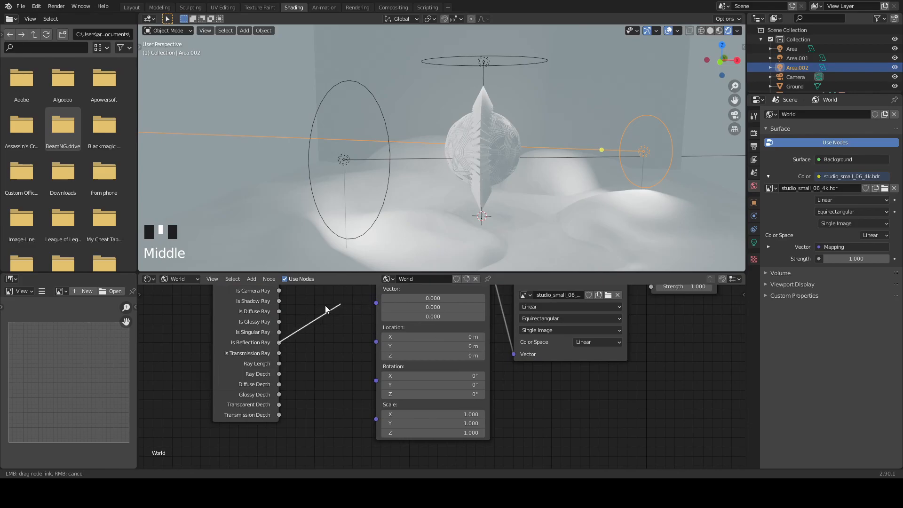
{"action": "left_click_drag", "start_coordinate": [405, 278], "coordinate": [377, 303]}
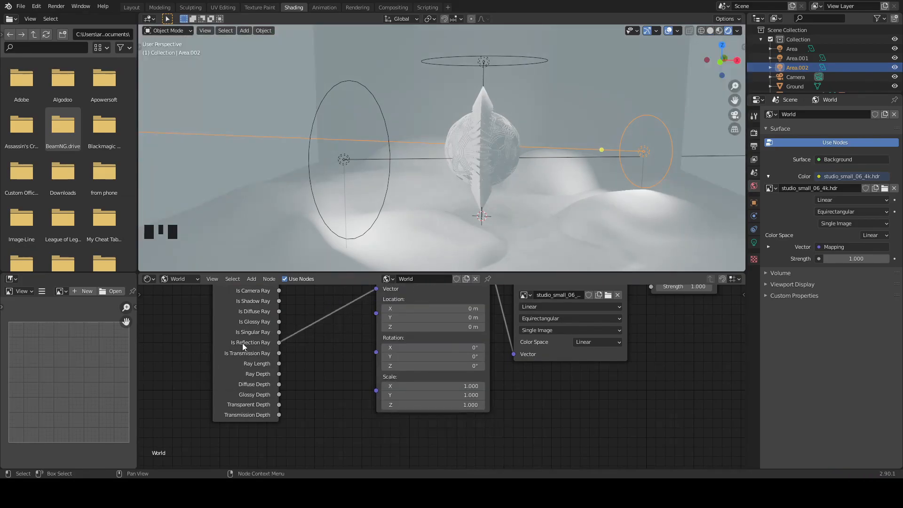
- Examine the world background and the lighting on the ornament and hills from several distances and angles
{"action": "scroll", "coordinate": [494, 195], "scroll_direction": "up", "scroll_amount": 2}
{"action": "middle_click_drag", "start_coordinate": [494, 190], "coordinate": [515, 187]}
{"action": "scroll", "coordinate": [515, 188], "scroll_direction": "down", "scroll_amount": 3}
{"action": "middle_click_drag", "start_coordinate": [351, 345], "coordinate": [338, 378]}
{"action": "scroll", "coordinate": [472, 206], "scroll_direction": "down", "scroll_amount": 2}
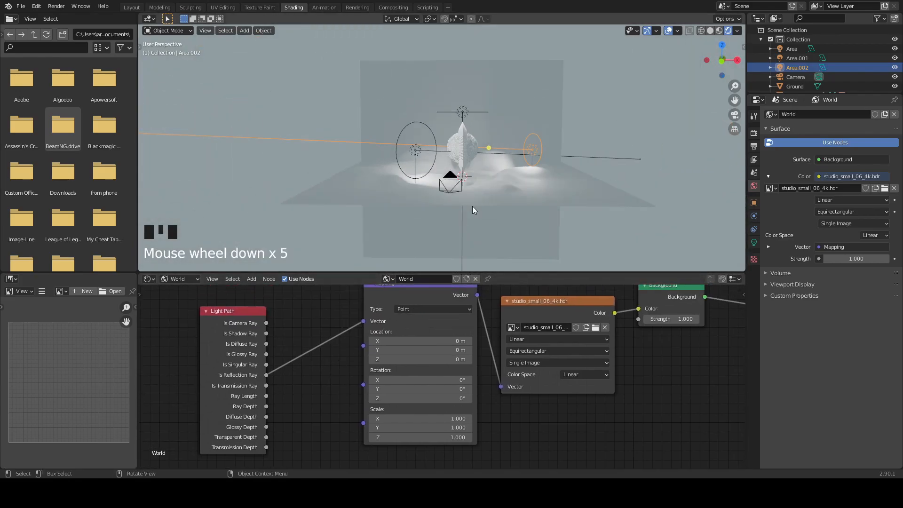
{"action": "scroll", "coordinate": [518, 199], "scroll_direction": "up", "scroll_amount": 6}
{"action": "scroll", "coordinate": [544, 204], "scroll_direction": "down", "scroll_amount": 2}
{"action": "mouse_move", "coordinate": [544, 204]}
{"action": "middle_mouse_down"}
{"action": "mouse_move", "coordinate": [538, 175]}
{"action": "mouse_move", "coordinate": [541, 190]}
{"action": "middle_mouse_up"}
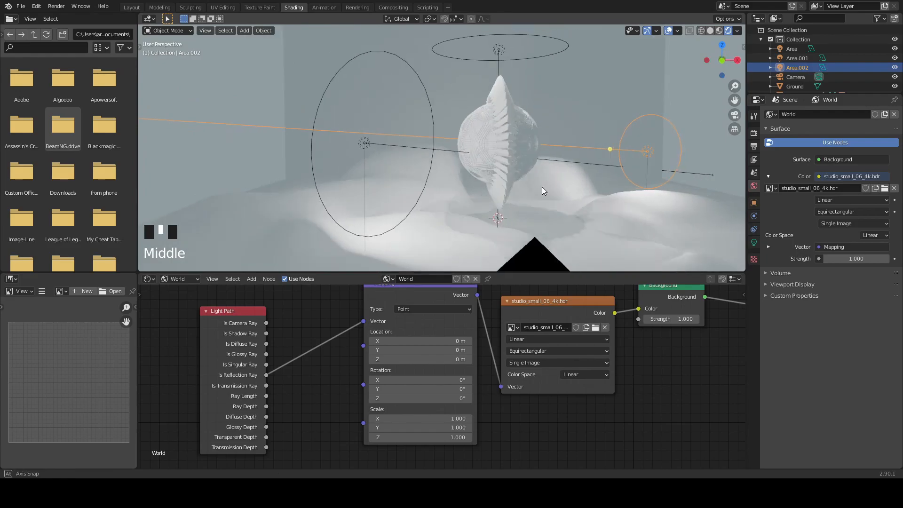
{"action": "double_click", "coordinate": [131, 8]}
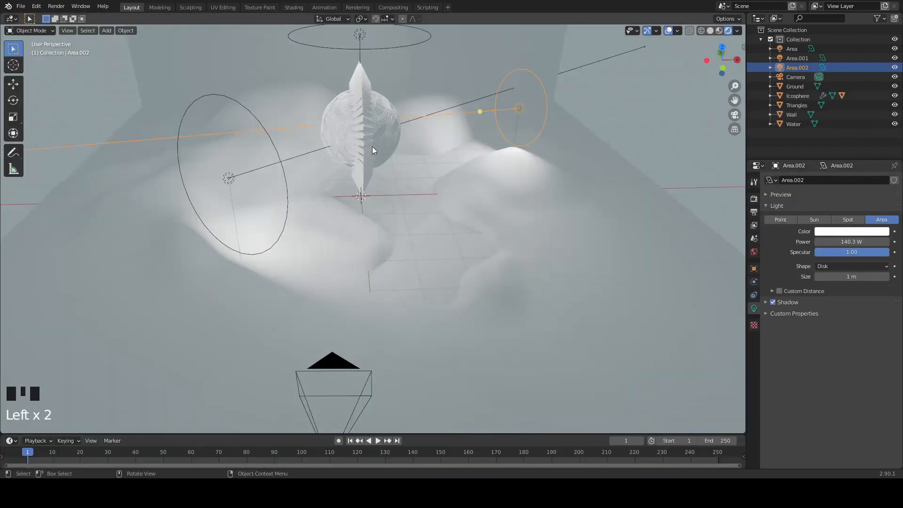
- Return to the Shading workspace and set the shader editor to display object materials
{"action": "left_click", "coordinate": [290, 8]}
{"action": "left_click", "coordinate": [173, 280]}
{"action": "left_click", "coordinate": [177, 289]}
- Create a new material on the wireframe sphere inside the ring and name it glass
{"action": "middle_click_drag", "start_coordinate": [461, 181], "coordinate": [479, 134]}
{"action": "scroll", "coordinate": [526, 132], "scroll_direction": "up", "scroll_amount": 3}
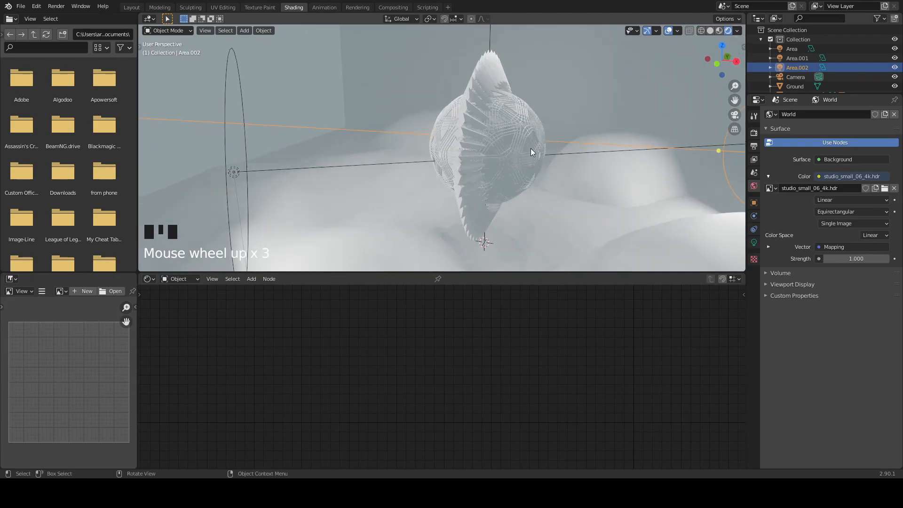
{"action": "left_click", "coordinate": [529, 149]}
{"action": "left_click", "coordinate": [531, 147]}
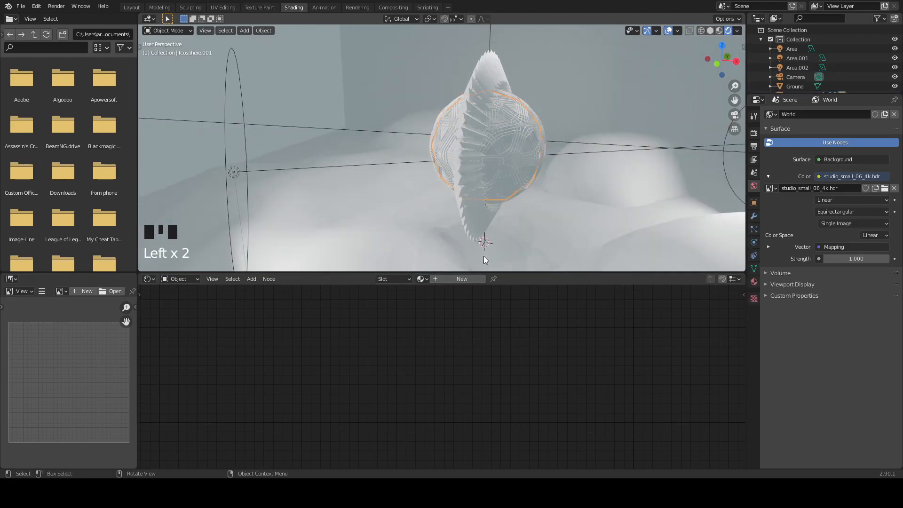
{"action": "left_click", "coordinate": [437, 275]}
{"action": "double_click", "coordinate": [436, 279]}
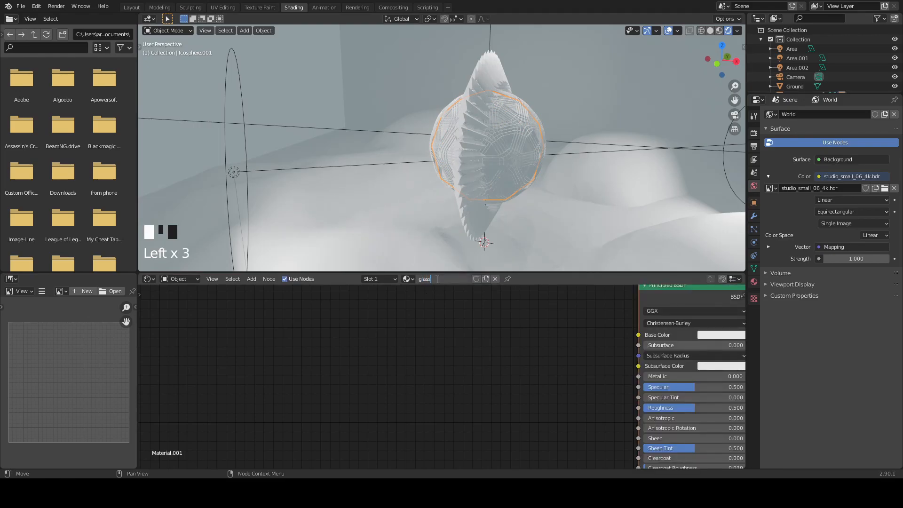
{"action": "key", "text": "Return"}
{"action": "scroll", "coordinate": [508, 393], "scroll_direction": "up", "scroll_amount": 1}
{"action": "middle_click_drag", "start_coordinate": [511, 398], "coordinate": [339, 261]}
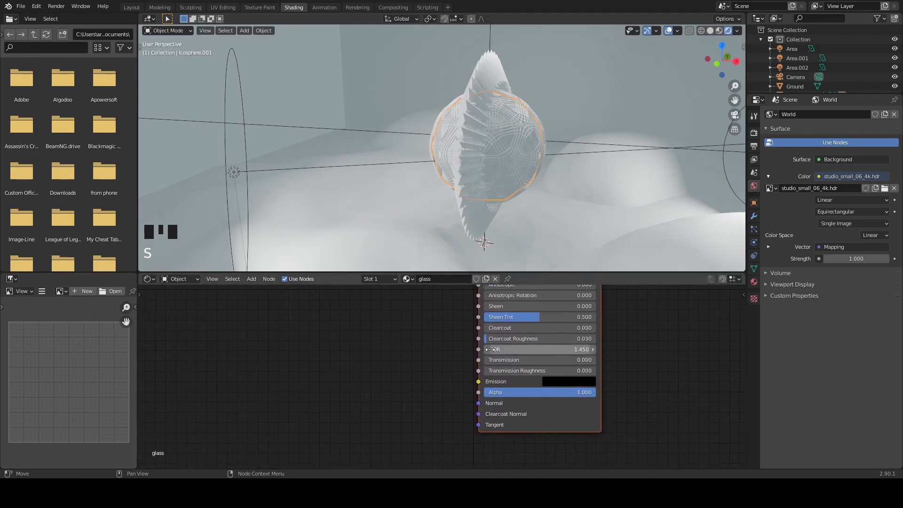
- Set the glass material's transmission to 1.000, IOR to 1.530 and roughness to 0.000
{"action": "left_click_drag", "start_coordinate": [491, 360], "coordinate": [593, 360]}
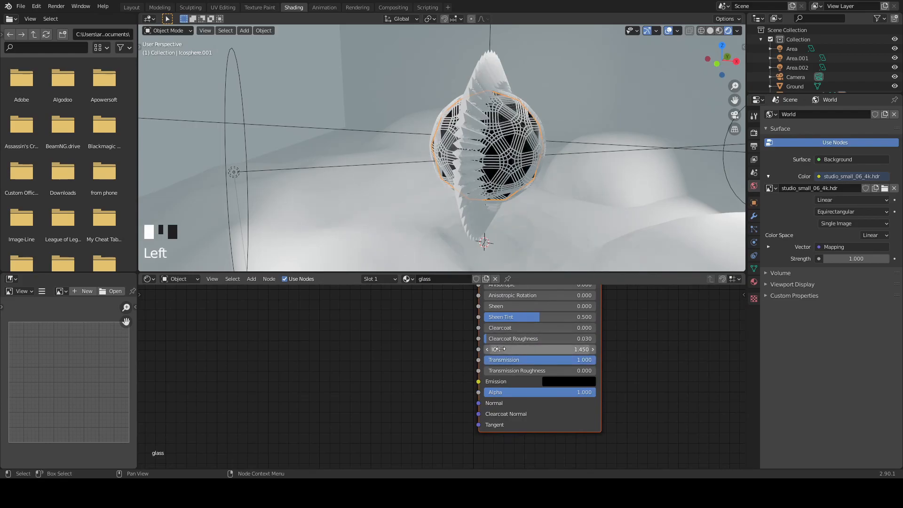
{"action": "left_click_drag", "start_coordinate": [500, 349], "coordinate": [518, 349], "text": "shift"}
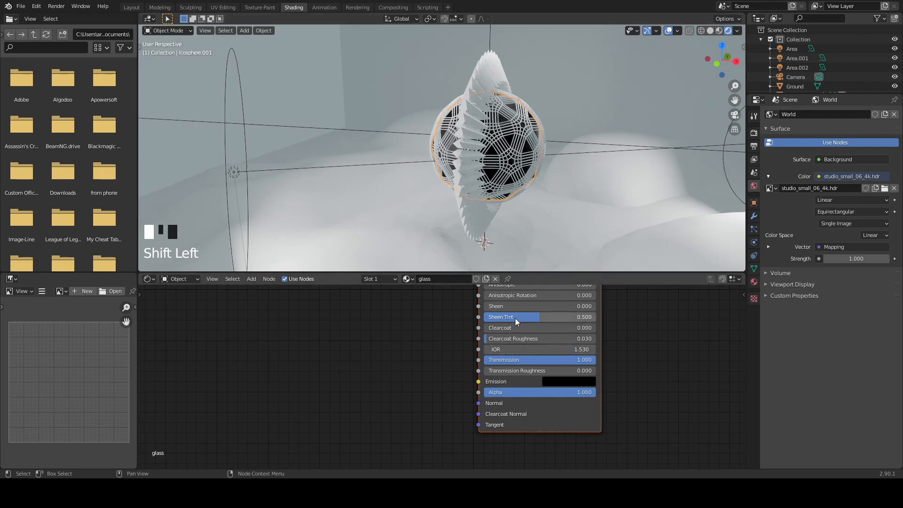
{"action": "scroll", "coordinate": [515, 326], "scroll_direction": "up", "scroll_amount": 4}
{"action": "middle_click_drag", "start_coordinate": [408, 339], "coordinate": [320, 374]}
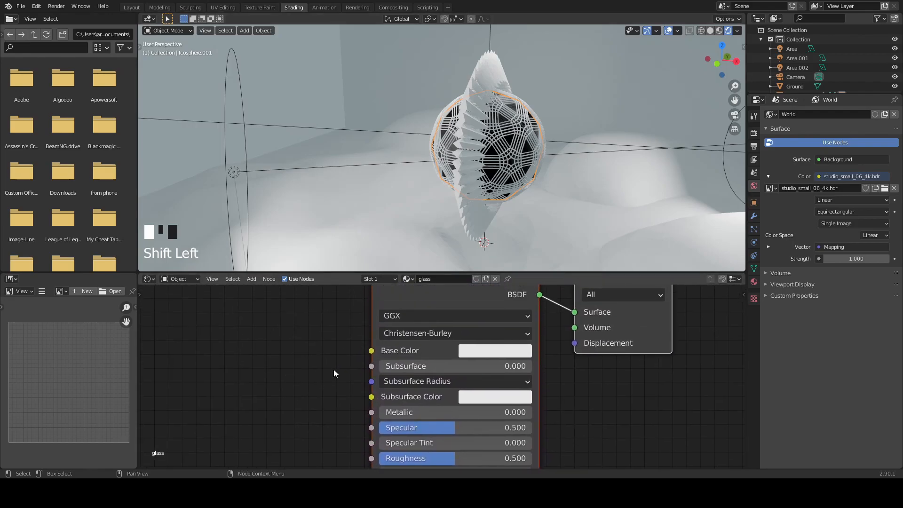
{"action": "scroll", "coordinate": [423, 361], "scroll_direction": "down", "scroll_amount": 2}
{"action": "left_click_drag", "start_coordinate": [450, 437], "coordinate": [392, 437]}
{"action": "middle_click_drag", "start_coordinate": [680, 403], "coordinate": [659, 359]}
- Set the glass material's blend mode to Alpha Blend and its shadow mode to None
{"action": "left_click", "coordinate": [754, 282]}
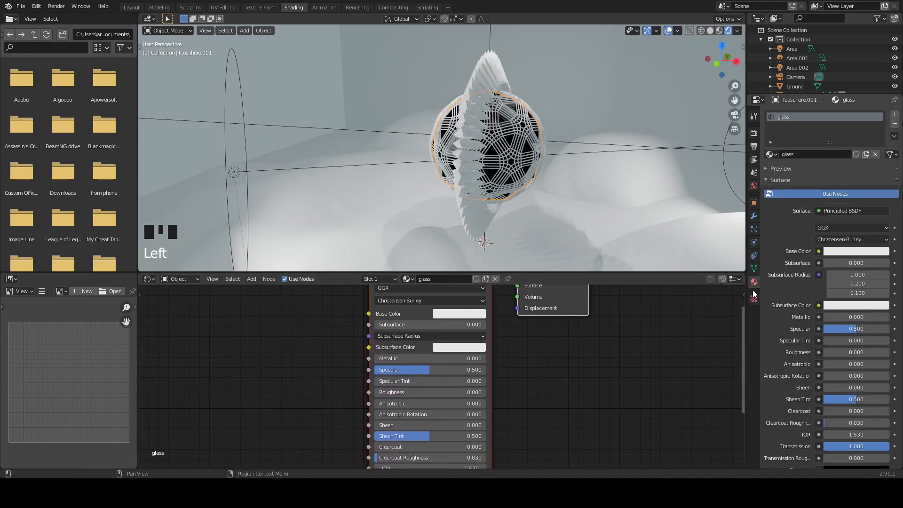
{"action": "scroll", "coordinate": [797, 355], "scroll_direction": "down", "scroll_amount": 10}
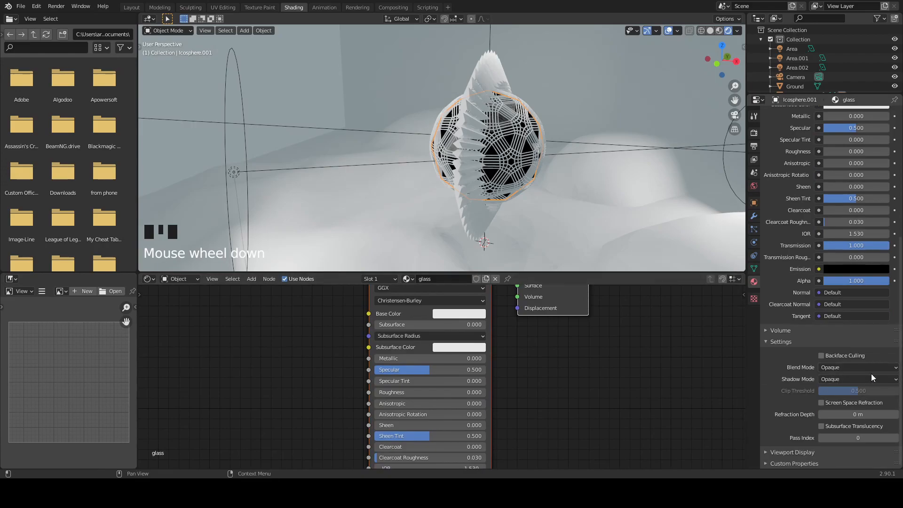
{"action": "left_click", "coordinate": [852, 367]}
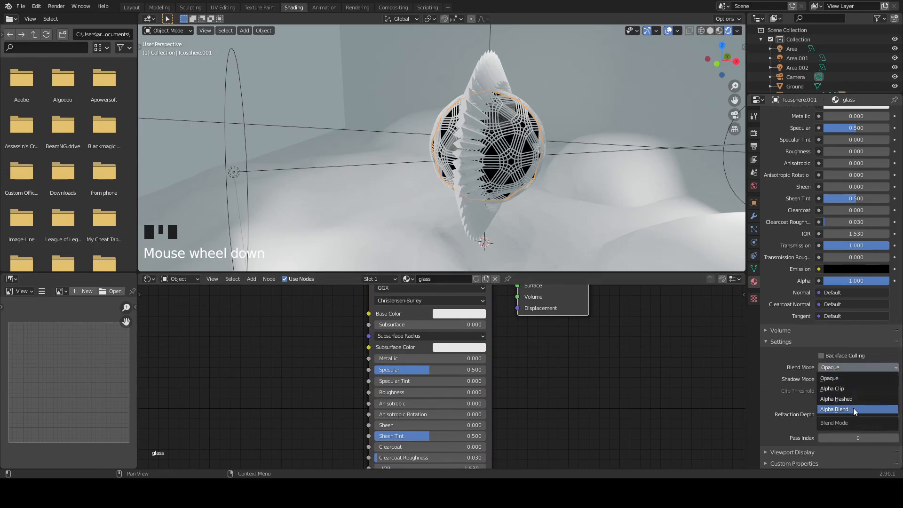
{"action": "left_click", "coordinate": [853, 408]}
{"action": "left_click", "coordinate": [854, 380]}
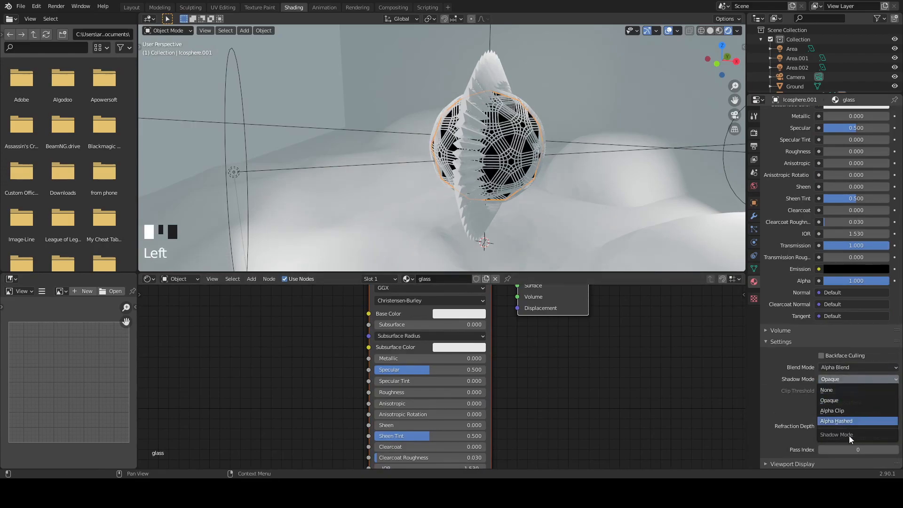
{"action": "left_click", "coordinate": [845, 389]}
{"action": "middle_click_drag", "start_coordinate": [508, 178], "coordinate": [526, 169]}
{"action": "scroll", "coordinate": [429, 410], "scroll_direction": "down", "scroll_amount": 7}
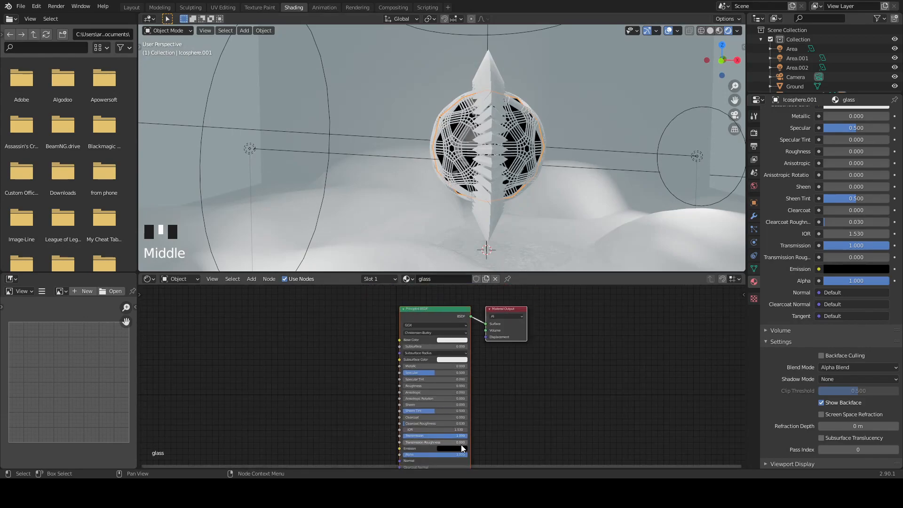
{"action": "middle_click_drag", "start_coordinate": [452, 454], "coordinate": [455, 408]}
{"action": "mouse_move", "coordinate": [464, 411]}
{"action": "left_mouse_down"}
{"action": "mouse_move", "coordinate": [450, 411]}
{"action": "mouse_move", "coordinate": [466, 410]}
{"action": "left_mouse_up"}
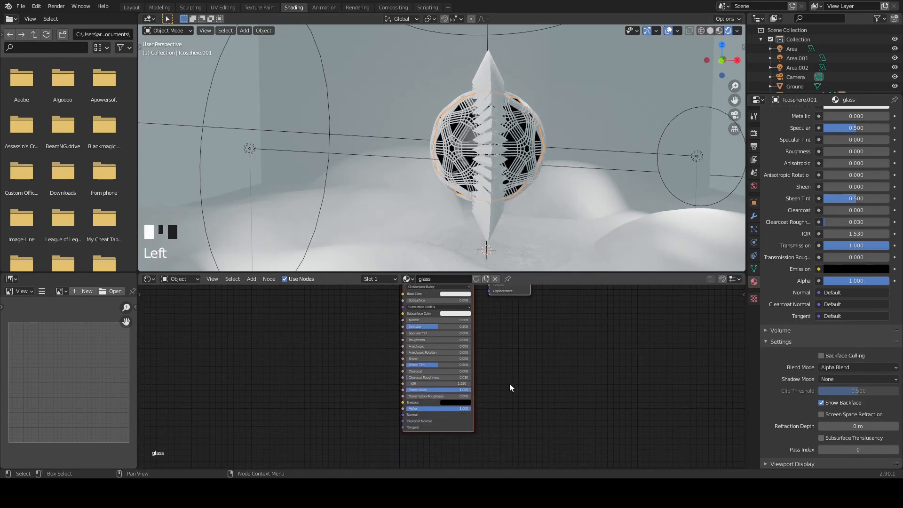
- Switch the render engine to Cycles and inspect the glass sphere up close
{"action": "scroll", "coordinate": [772, 174], "scroll_direction": "up", "scroll_amount": 10}
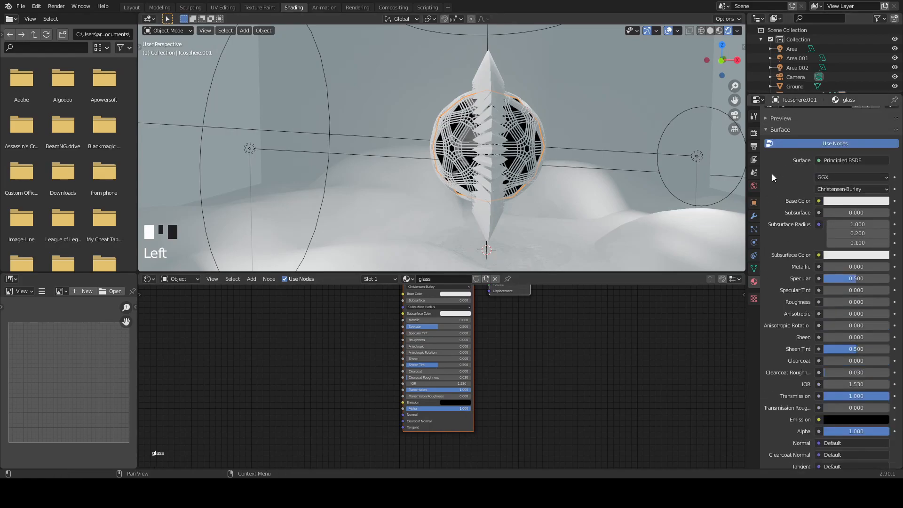
{"action": "left_click", "coordinate": [754, 134]}
{"action": "left_click", "coordinate": [844, 115]}
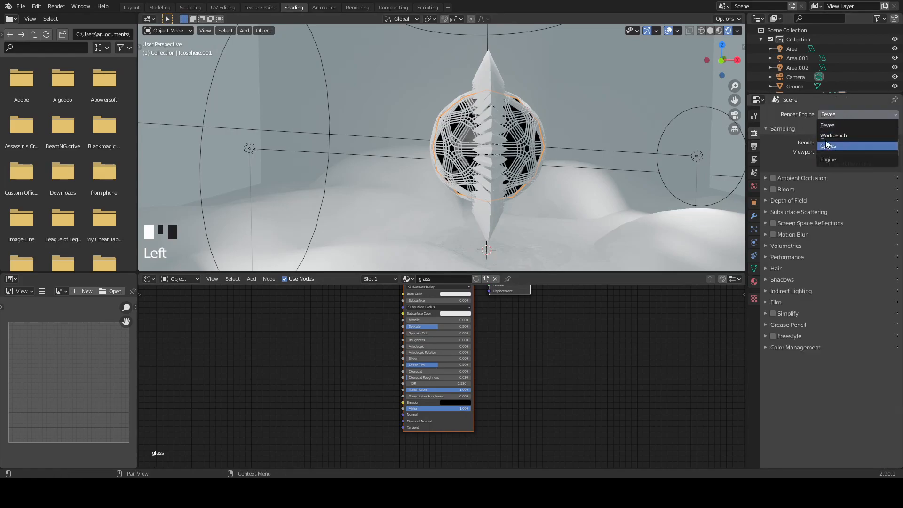
{"action": "left_click", "coordinate": [828, 144]}
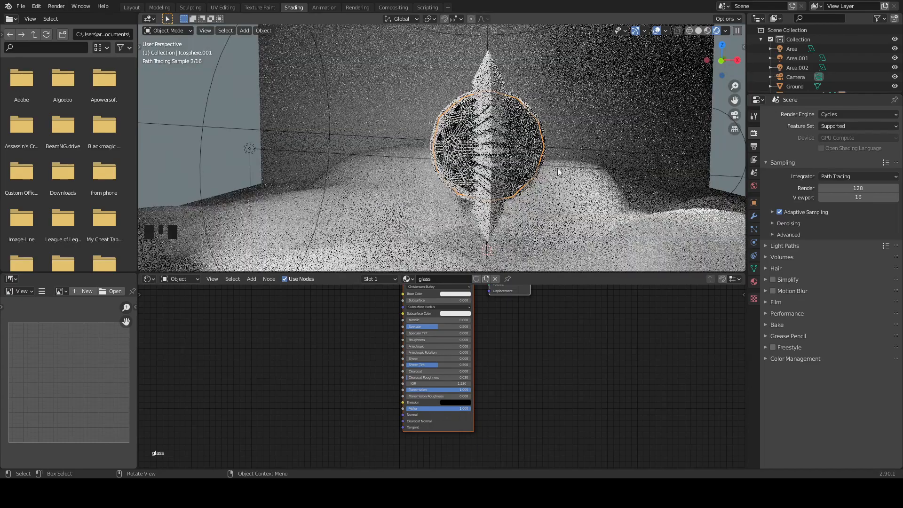
{"action": "mouse_move", "coordinate": [575, 180]}
{"action": "middle_mouse_down"}
{"action": "mouse_move", "coordinate": [593, 172]}
{"action": "mouse_move", "coordinate": [562, 166]}
{"action": "middle_mouse_up"}
{"action": "scroll", "coordinate": [603, 168], "scroll_direction": "up", "scroll_amount": 2}
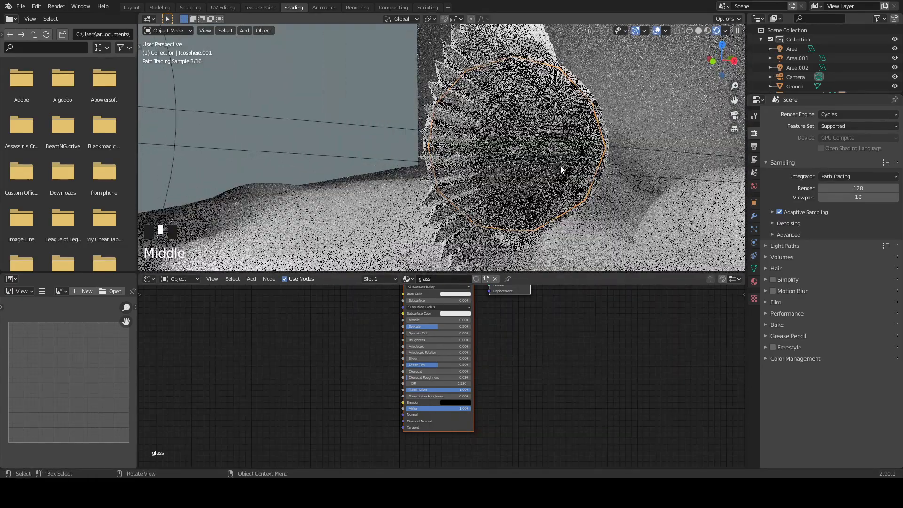
- Enable Cycles denoising for render with NLM and for viewport with Automatic, setting the start sample to 5
{"action": "left_click", "coordinate": [776, 224]}
{"action": "left_click", "coordinate": [821, 237]}
{"action": "left_click", "coordinate": [821, 249]}
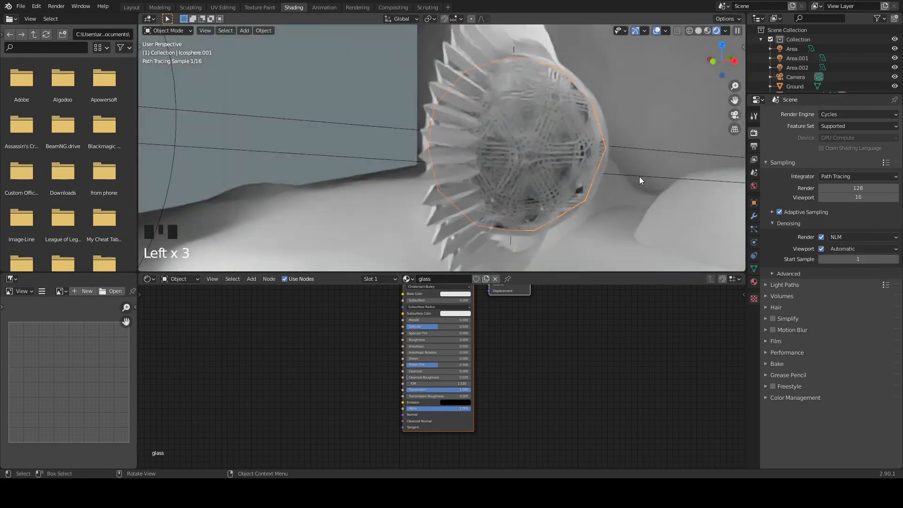
{"action": "left_click", "coordinate": [865, 260]}
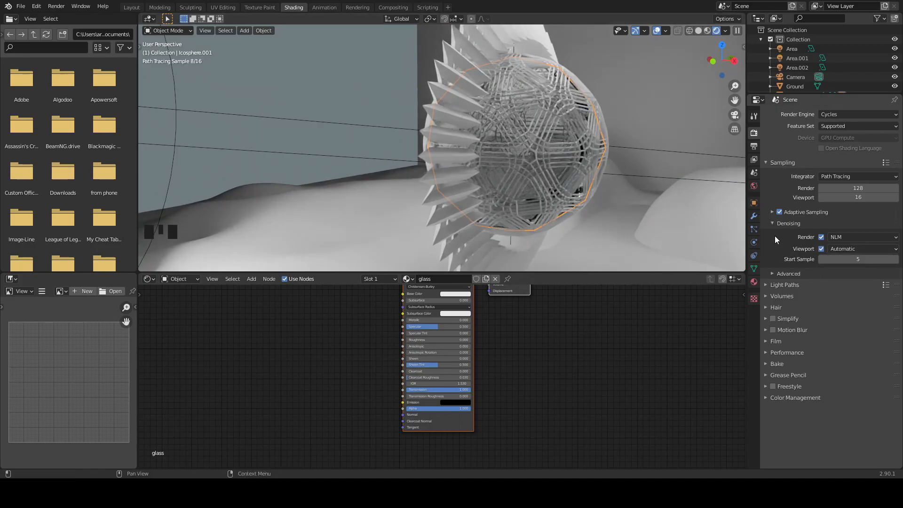
- Switch the render engine back to Eevee and view the sphere from a slightly different angle
{"action": "left_click", "coordinate": [842, 116]}
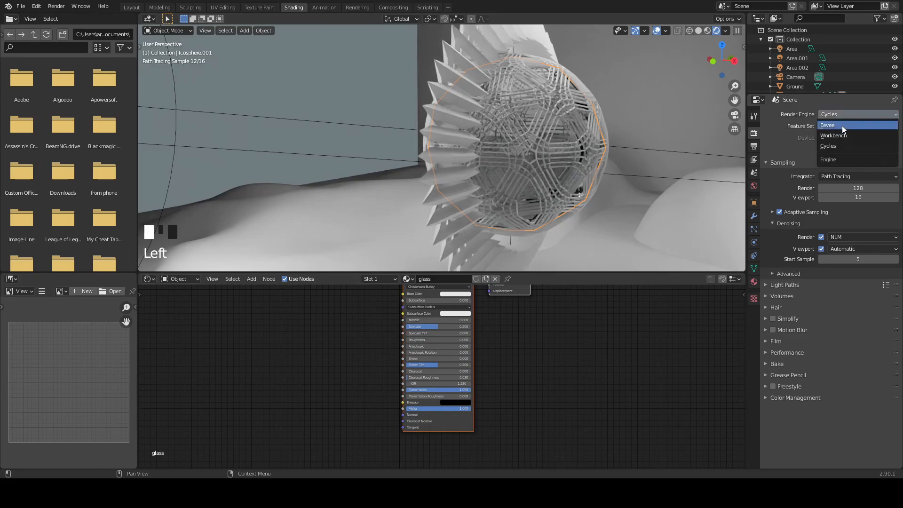
{"action": "left_click", "coordinate": [842, 125]}
{"action": "mouse_move", "coordinate": [507, 168]}
{"action": "middle_mouse_down"}
{"action": "mouse_move", "coordinate": [550, 212]}
{"action": "mouse_move", "coordinate": [512, 171]}
{"action": "middle_mouse_up"}
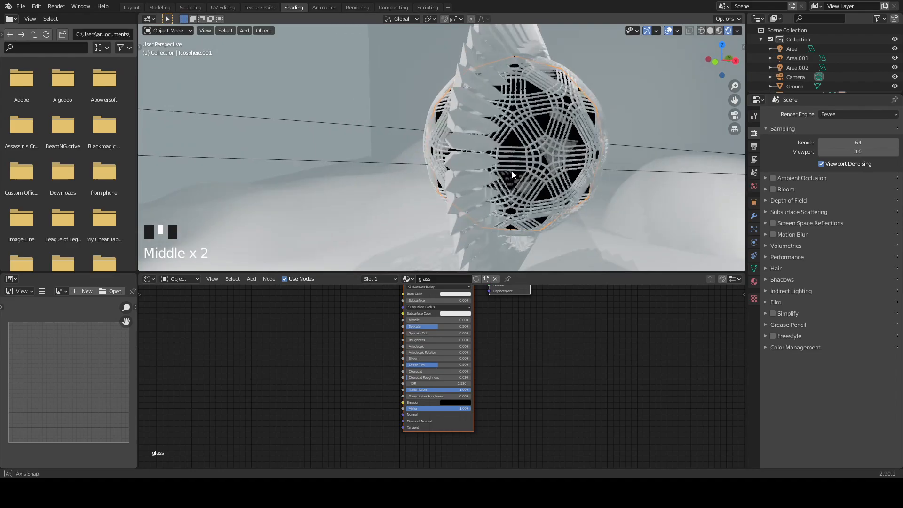
- Create a new material on the other wireframe icosphere inside the ring and name it emmission
{"action": "left_click", "coordinate": [539, 150]}
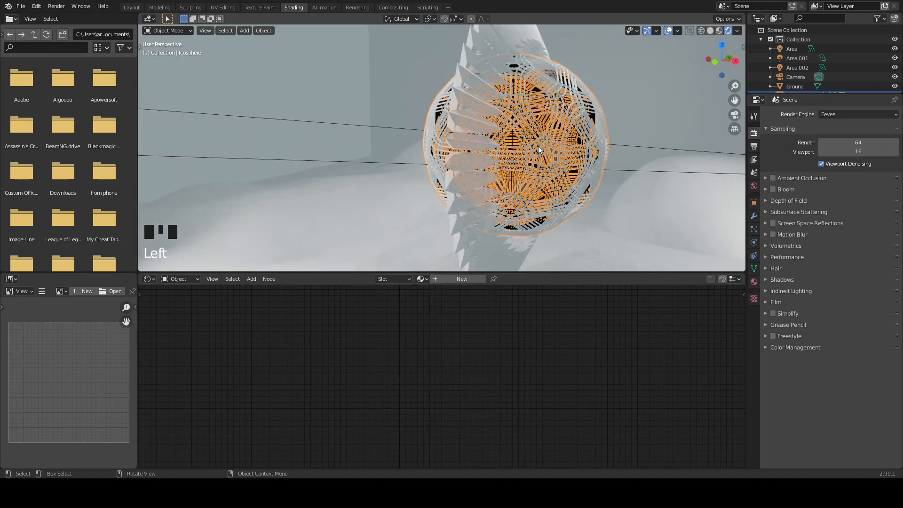
{"action": "left_click", "coordinate": [457, 281]}
{"action": "double_click", "coordinate": [449, 279]}
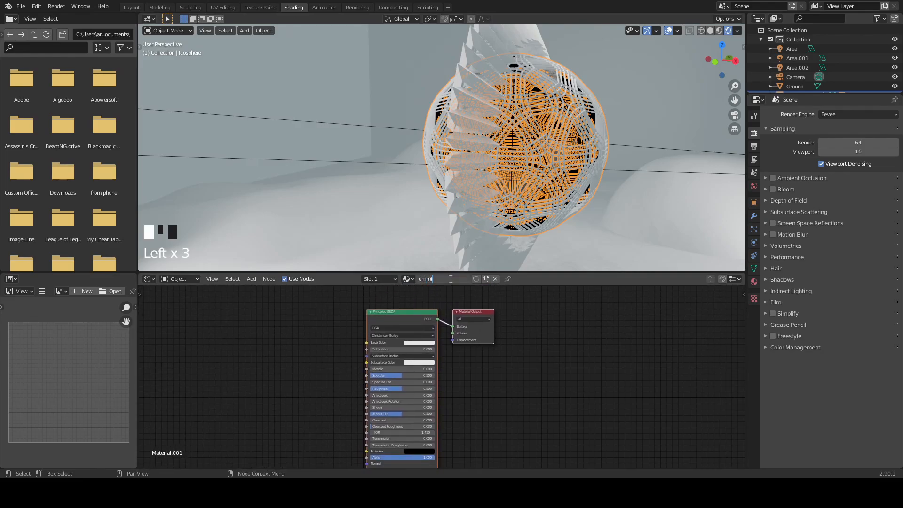
{"action": "type", "text": "emmission"}
{"action": "key", "text": "Return"}
- Replace the emmission material's Principled BSDF with an Emission node connected to the Material Output's Surface input
{"action": "left_click", "coordinate": [375, 310]}
{"action": "key", "text": "Delete"}
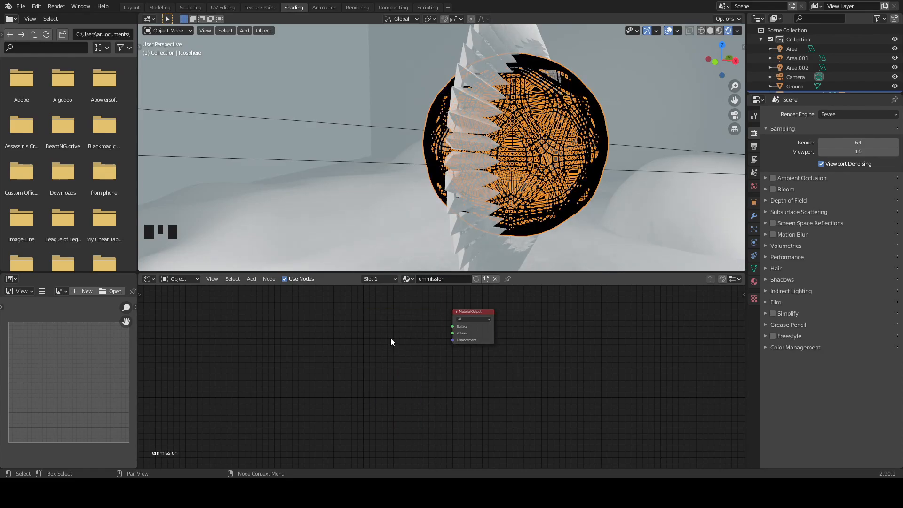
{"action": "key", "text": "shift+a"}
{"action": "left_click", "coordinate": [385, 330]}
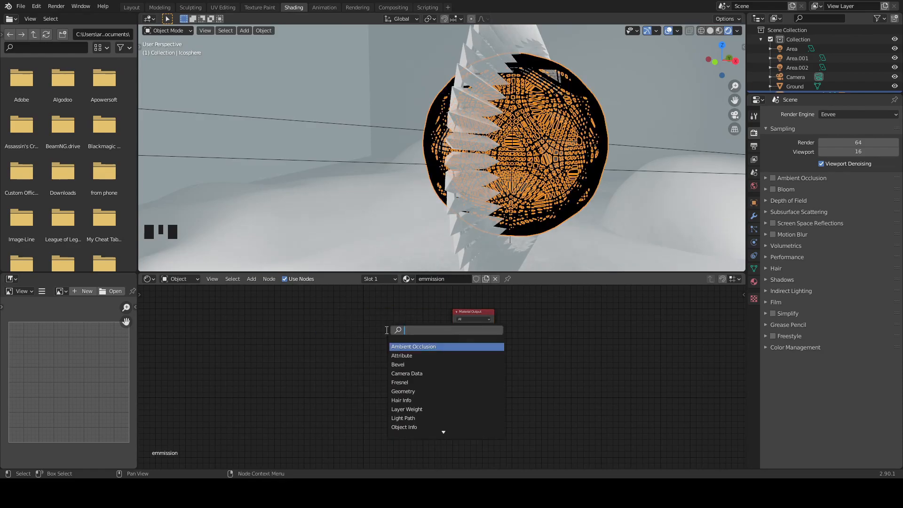
{"action": "type", "text": "EM"}
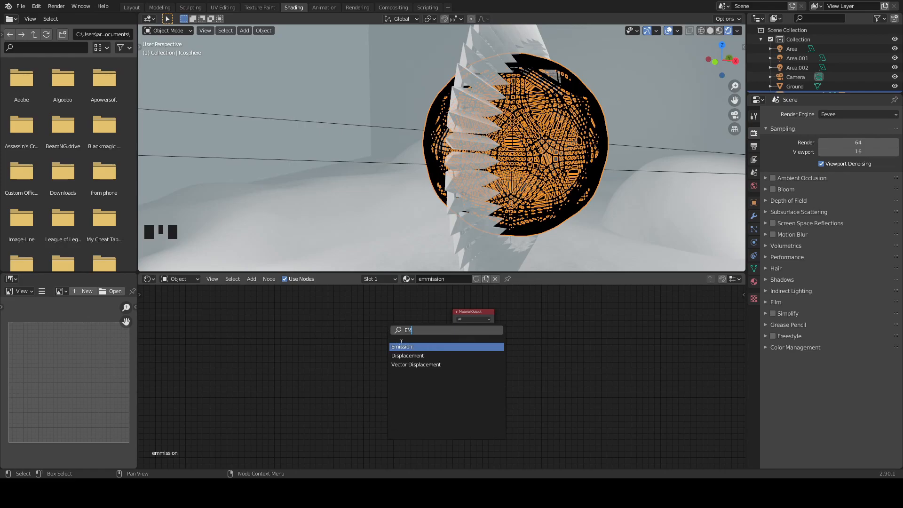
{"action": "key", "text": "Return"}
{"action": "left_click_drag", "start_coordinate": [391, 326], "coordinate": [455, 325]}
- Set the Emission node's strength to about 42.7 and its colour to saturated blue
{"action": "key", "text": "Tab"}
{"action": "key", "text": "Tab"}
{"action": "left_click_drag", "start_coordinate": [363, 341], "coordinate": [363, 332]}
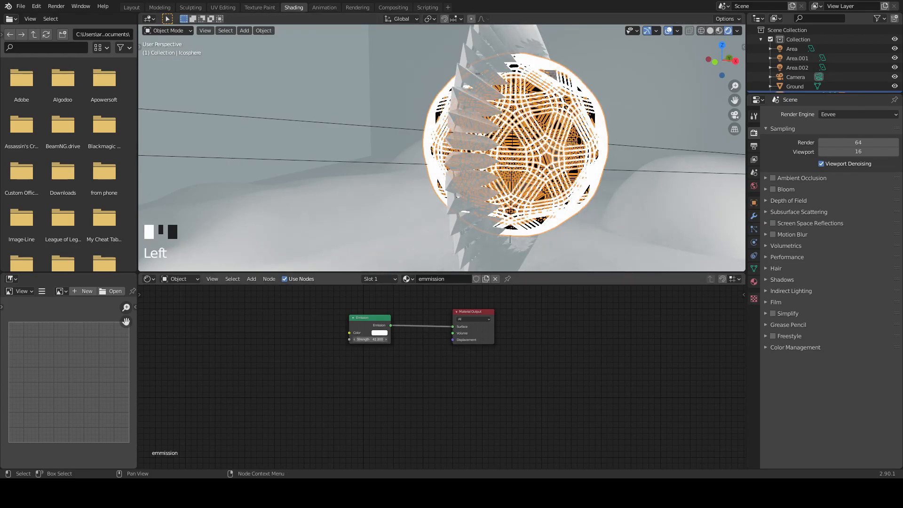
{"action": "left_click", "coordinate": [377, 333]}
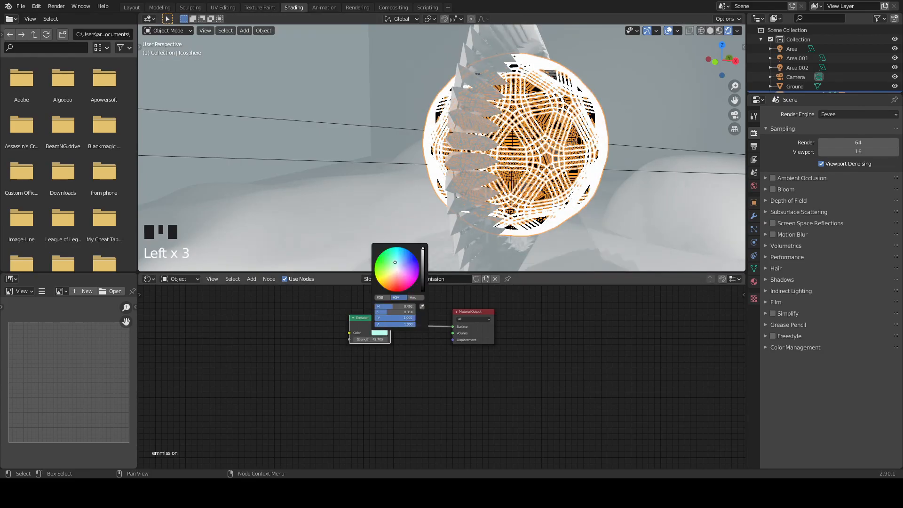
{"action": "left_click", "coordinate": [415, 256]}
{"action": "left_click_drag", "start_coordinate": [415, 257], "coordinate": [415, 256]}
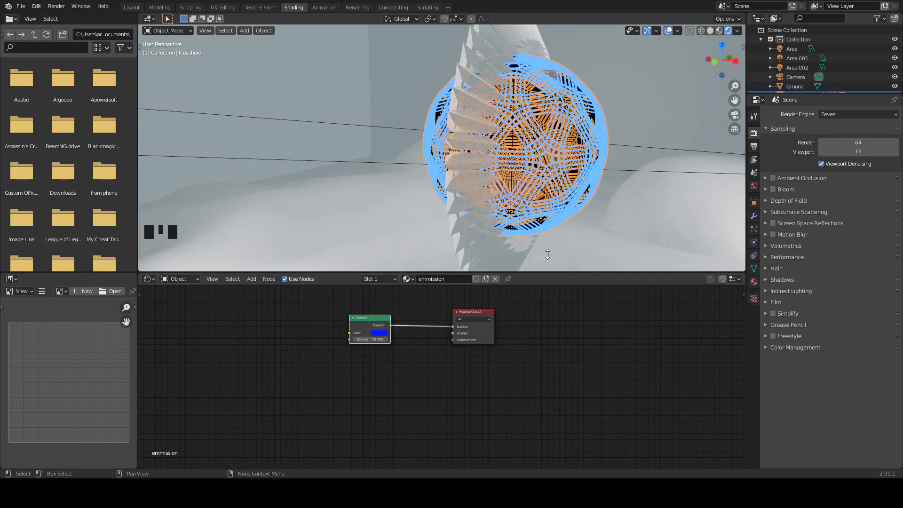
- Create a new material on the ring of spiked triangles around the sphere and name it tRIANGLES
{"action": "middle_click_drag", "start_coordinate": [452, 178], "coordinate": [529, 178]}
{"action": "scroll", "coordinate": [560, 221], "scroll_direction": "down", "scroll_amount": 5}
{"action": "middle_click_drag", "start_coordinate": [563, 224], "coordinate": [544, 220]}
{"action": "scroll", "coordinate": [558, 225], "scroll_direction": "down", "scroll_amount": 1}
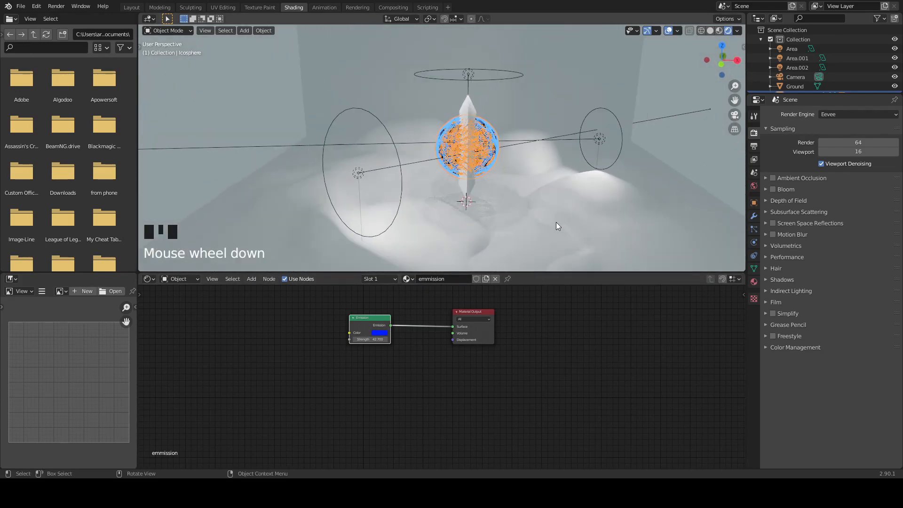
{"action": "scroll", "coordinate": [512, 184], "scroll_direction": "up", "scroll_amount": 3}
{"action": "left_click", "coordinate": [492, 182]}
{"action": "middle_click_drag", "start_coordinate": [493, 181], "coordinate": [430, 162]}
{"action": "scroll", "coordinate": [434, 173], "scroll_direction": "up", "scroll_amount": 3}
{"action": "scroll", "coordinate": [424, 164], "scroll_direction": "up", "scroll_amount": 3}
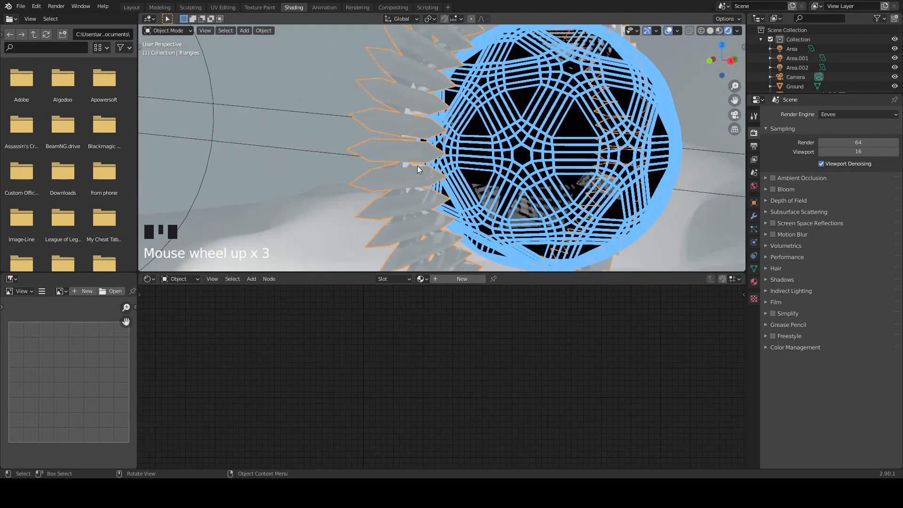
{"action": "left_click", "coordinate": [452, 278]}
{"action": "left_click", "coordinate": [432, 278]}
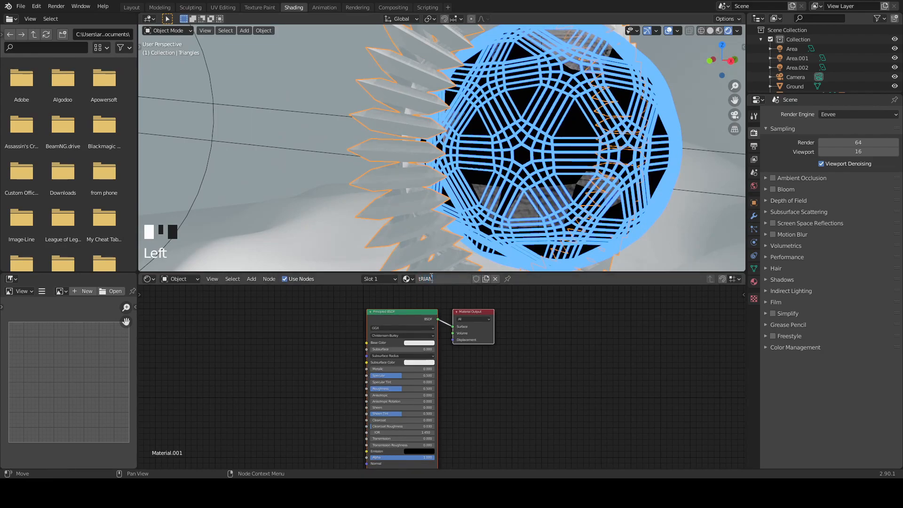
{"action": "key", "text": "Return"}
- Set the tRIANGLES material's Metallic value to 1.000
{"action": "middle_click_drag", "start_coordinate": [532, 402], "coordinate": [577, 357]}
{"action": "scroll", "coordinate": [442, 372], "scroll_direction": "up", "scroll_amount": 3}
{"action": "middle_click_drag", "start_coordinate": [293, 368], "coordinate": [366, 392]}
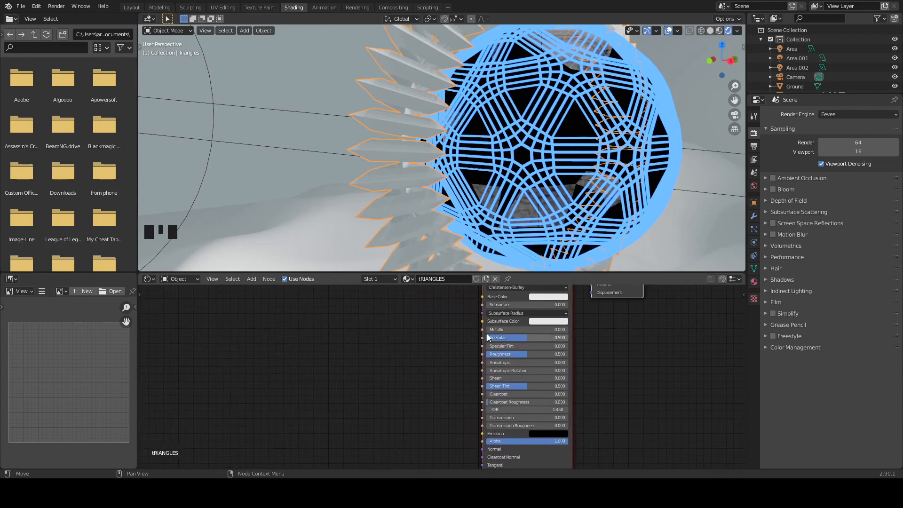
{"action": "left_click_drag", "start_coordinate": [496, 329], "coordinate": [576, 331]}
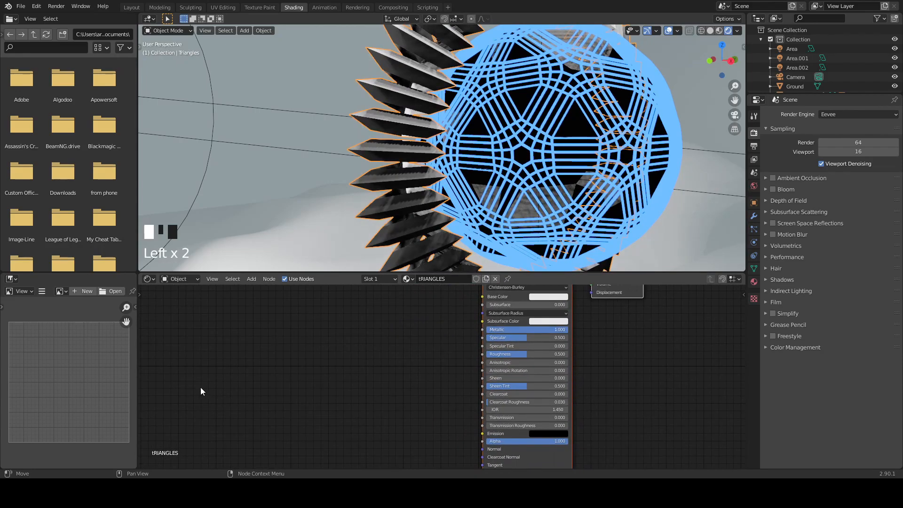
- Add a ColorRamp node and connect its Color output to the Principled BSDF's Roughness and Base Color inputs
{"action": "key", "text": "shift+a"}
{"action": "left_click", "coordinate": [328, 367]}
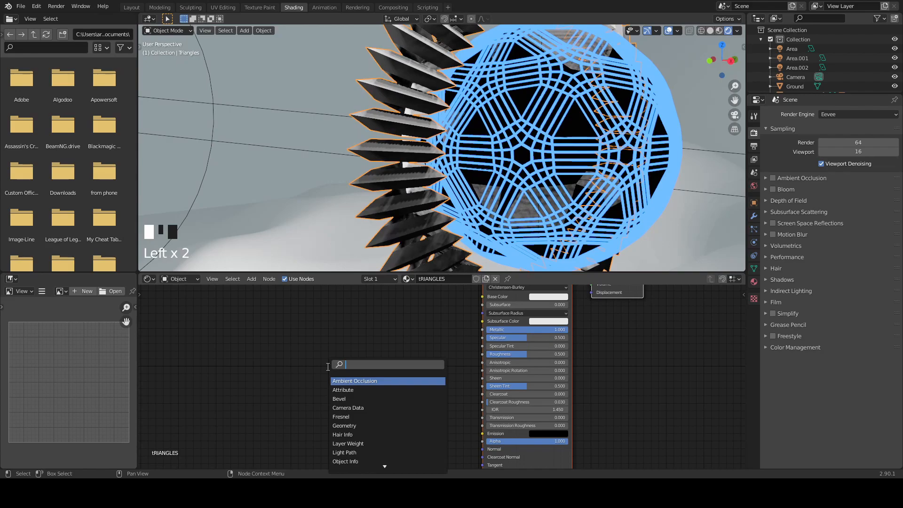
{"action": "type", "text": "COLO"}
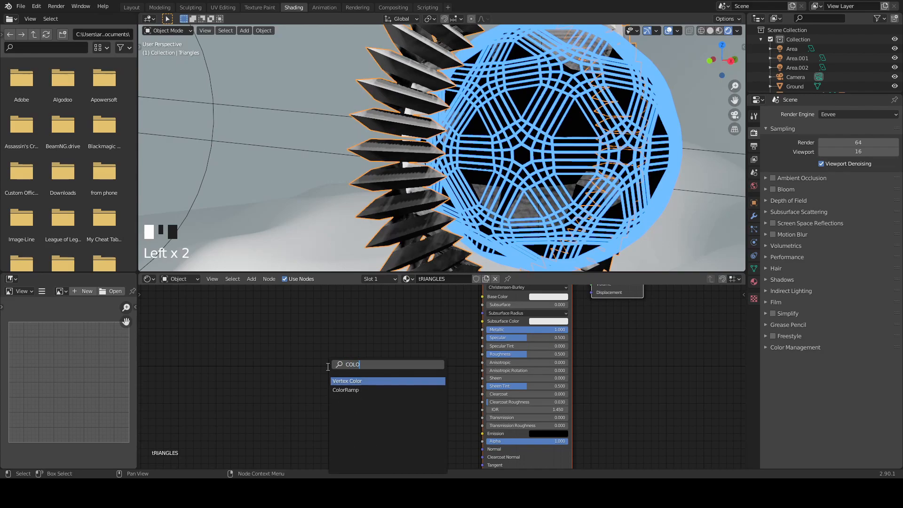
{"action": "left_click", "coordinate": [346, 390]}
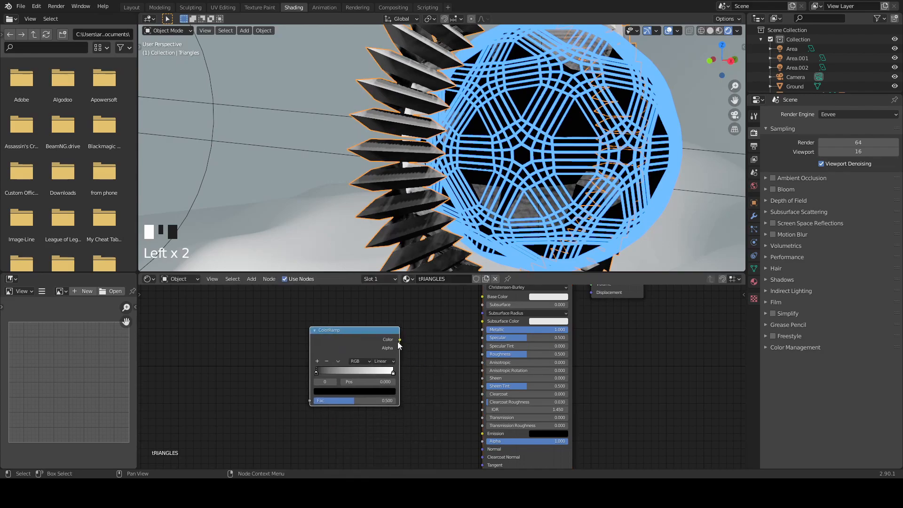
{"action": "left_click_drag", "start_coordinate": [400, 340], "coordinate": [485, 356]}
{"action": "left_click_drag", "start_coordinate": [371, 334], "coordinate": [379, 354]}
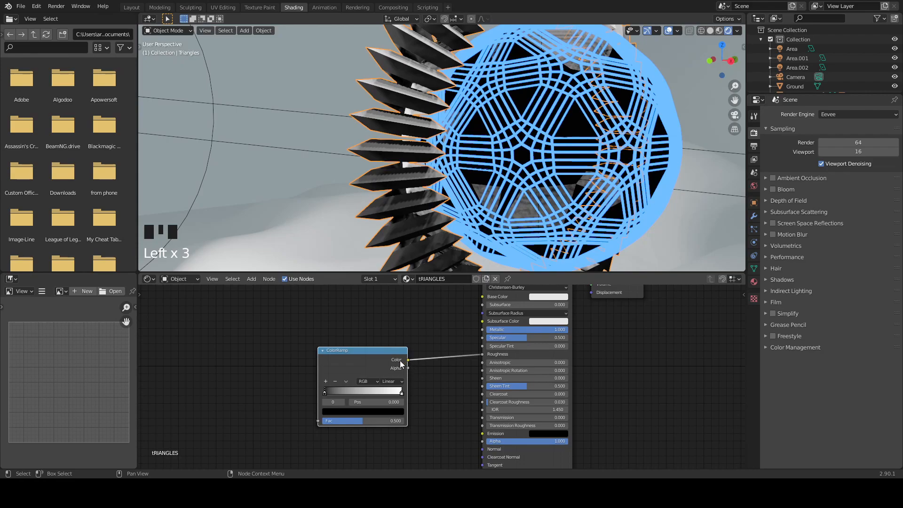
{"action": "left_click_drag", "start_coordinate": [407, 360], "coordinate": [480, 297]}
{"action": "middle_click_drag", "start_coordinate": [413, 348], "coordinate": [563, 344]}
- Add a Noise Texture node before the ColorRamp and connect its Color output to the ramp's Fac input
{"action": "key", "text": "shift+a"}
{"action": "left_click", "coordinate": [374, 372]}
{"action": "type", "text": "NOI"}
{"action": "key", "text": "Return"}
{"action": "left_click", "coordinate": [385, 401]}
{"action": "left_click_drag", "start_coordinate": [385, 403], "coordinate": [468, 415]}
{"action": "key", "text": "Tab"}
{"action": "middle_click_drag", "start_coordinate": [357, 373], "coordinate": [394, 359]}
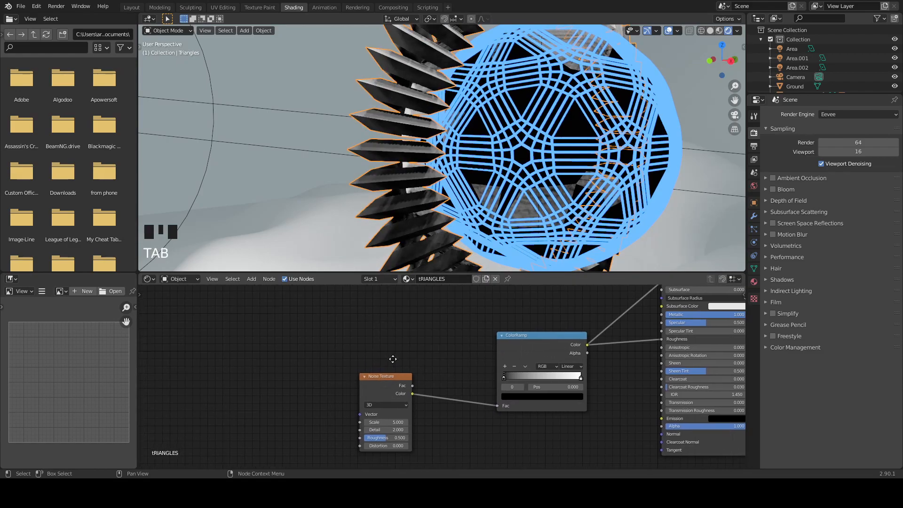
- Add Texture Coordinate and Mapping nodes to the Noise Texture and connect the Object output to the Mapping node's Vector input
{"action": "left_click", "coordinate": [391, 374]}
{"action": "key", "text": "ctrl+t"}
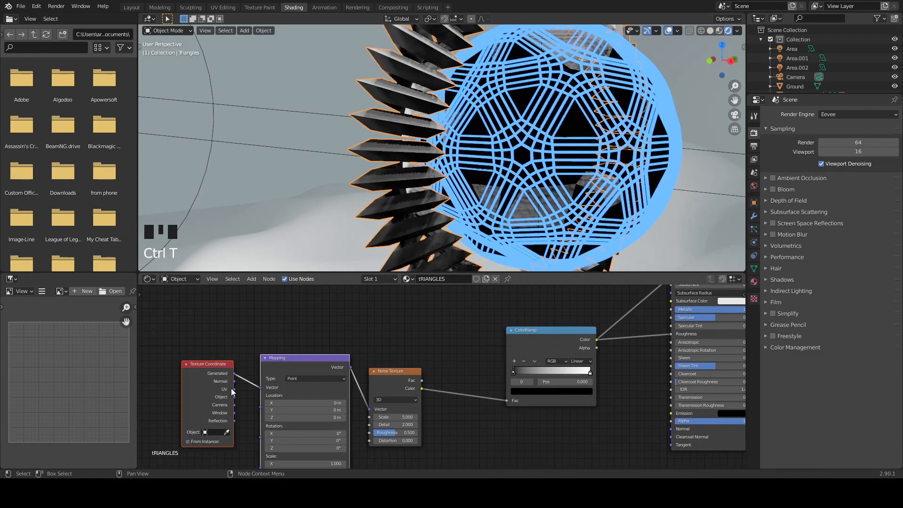
{"action": "left_click_drag", "start_coordinate": [233, 397], "coordinate": [263, 389]}
{"action": "middle_click_drag", "start_coordinate": [333, 336], "coordinate": [288, 348]}
{"action": "middle_click_drag", "start_coordinate": [424, 375], "coordinate": [380, 361]}
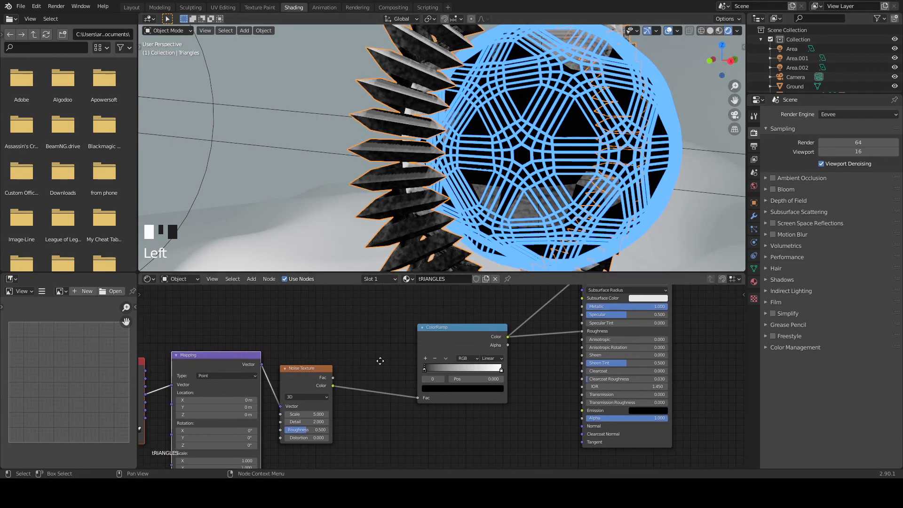
- Tighten the ColorRamp's contrast by moving the black stop to 0.386 and the white stop to 0.618
{"action": "left_click_drag", "start_coordinate": [426, 368], "coordinate": [469, 371]}
{"action": "scroll", "coordinate": [361, 190], "scroll_direction": "up", "scroll_amount": 3}
{"action": "middle_click_drag", "start_coordinate": [361, 191], "coordinate": [376, 234]}
- Set the Noise Texture's Detail to 16.000 and its Scale to 2.500
{"action": "middle_click_drag", "start_coordinate": [360, 352], "coordinate": [463, 290]}
{"action": "left_click_drag", "start_coordinate": [409, 352], "coordinate": [438, 362]}
{"action": "scroll", "coordinate": [422, 245], "scroll_direction": "down", "scroll_amount": 7}
{"action": "scroll", "coordinate": [443, 190], "scroll_direction": "up", "scroll_amount": 2}
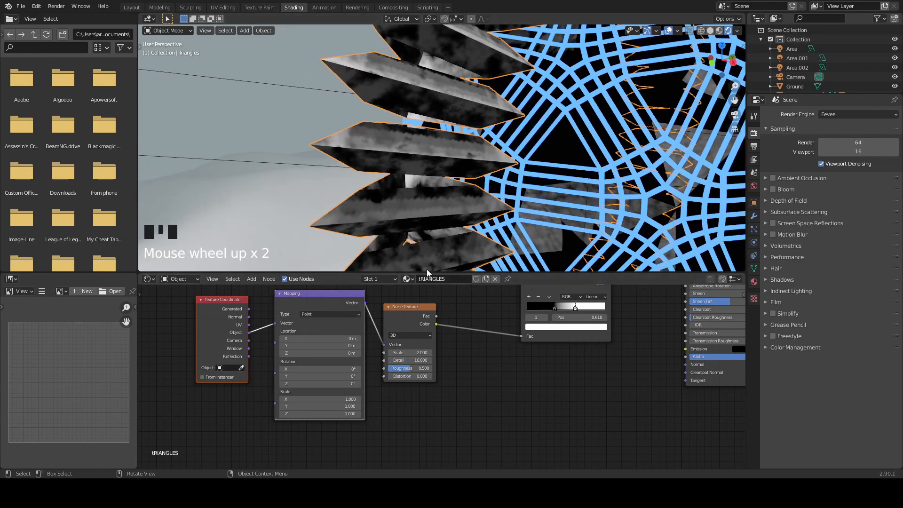
{"action": "middle_click_drag", "start_coordinate": [428, 263], "coordinate": [454, 247]}
{"action": "left_click_drag", "start_coordinate": [410, 353], "coordinate": [420, 352]}
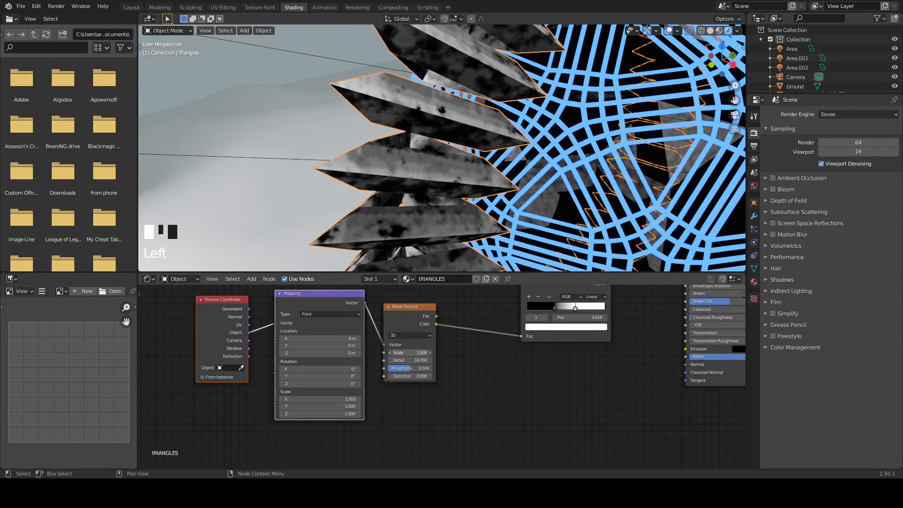
{"action": "mouse_move", "coordinate": [455, 232]}
{"action": "middle_mouse_down"}
{"action": "mouse_move", "coordinate": [467, 209]}
{"action": "mouse_move", "coordinate": [451, 221]}
{"action": "middle_mouse_up"}
- Duplicate the ColorRamp, connect the copy's Color output to Base Color and the Noise Texture's Color output to its Fac input
{"action": "middle_click_drag", "start_coordinate": [634, 415], "coordinate": [577, 302]}
{"action": "left_click_drag", "start_coordinate": [497, 379], "coordinate": [501, 379]}
{"action": "left_click", "coordinate": [493, 337]}
{"action": "key", "text": "shift+d"}
{"action": "middle_click_drag", "start_coordinate": [564, 420], "coordinate": [533, 301]}
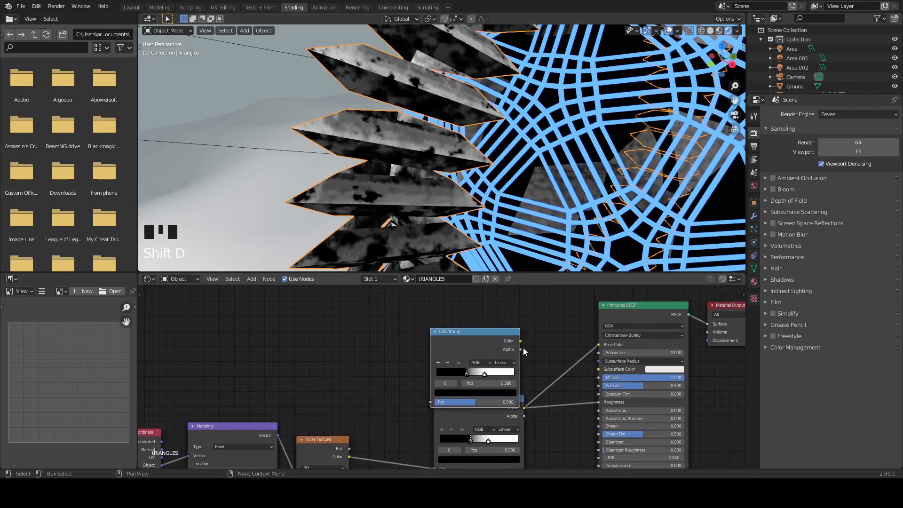
{"action": "left_click_drag", "start_coordinate": [520, 341], "coordinate": [598, 344]}
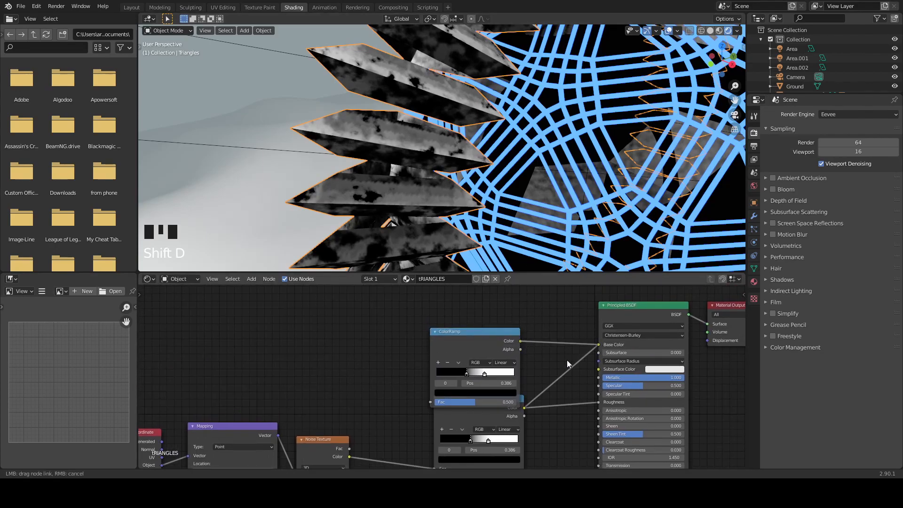
{"action": "left_click_drag", "start_coordinate": [354, 455], "coordinate": [432, 401]}
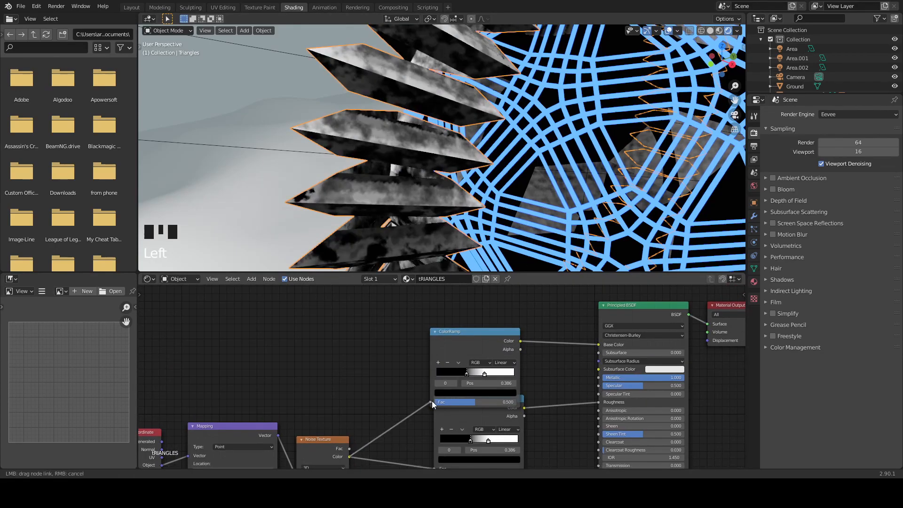
- On the Base Color ramp, move the black stop to 0.000 and add a dark red stop with value 0.185 at position 0.091
{"action": "left_click_drag", "start_coordinate": [466, 374], "coordinate": [411, 382]}
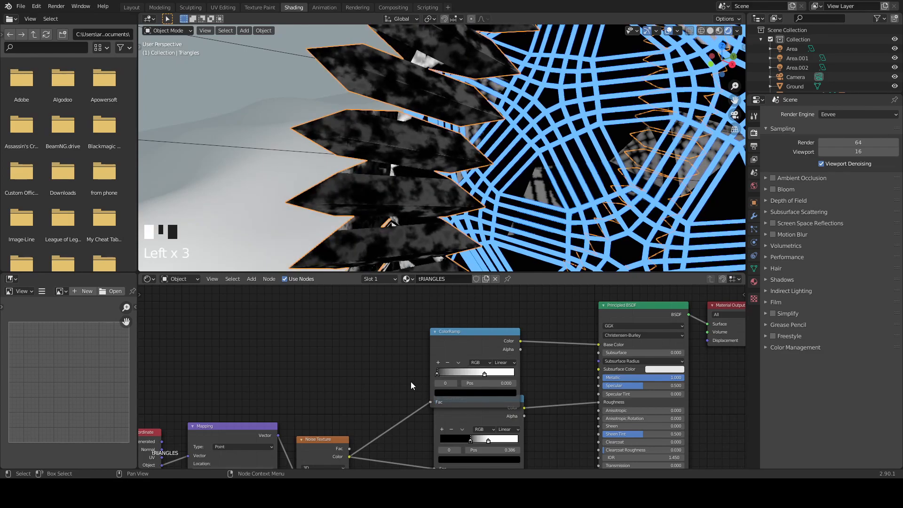
{"action": "left_click", "coordinate": [437, 362]}
{"action": "left_click", "coordinate": [458, 392]}
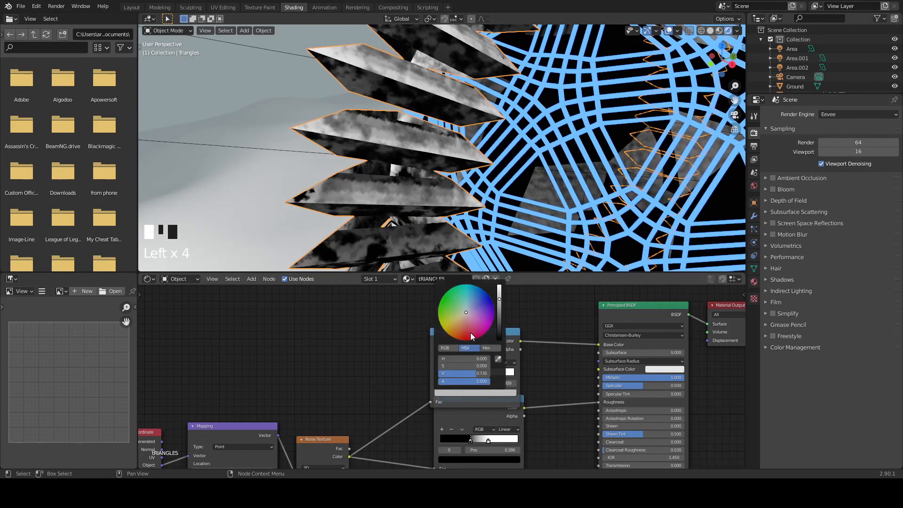
{"action": "left_click_drag", "start_coordinate": [464, 318], "coordinate": [466, 340]}
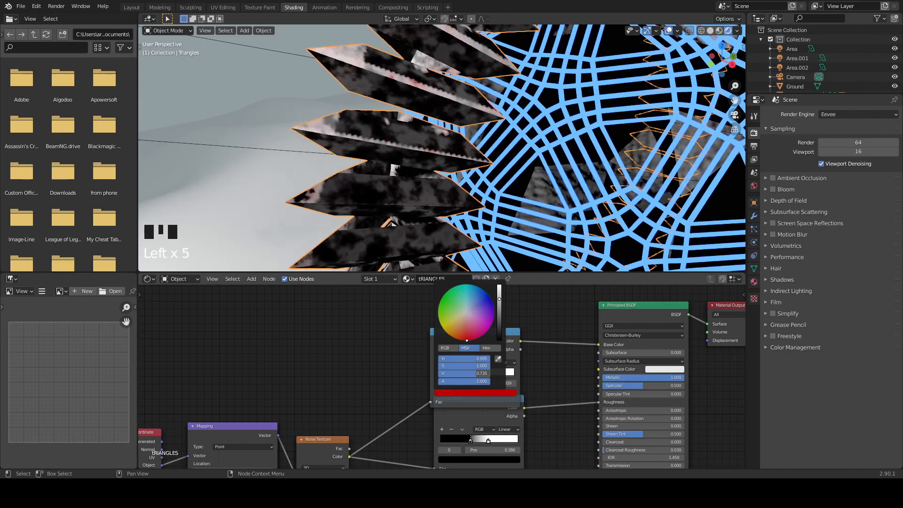
{"action": "scroll", "coordinate": [466, 337], "scroll_direction": "down", "scroll_amount": 13}
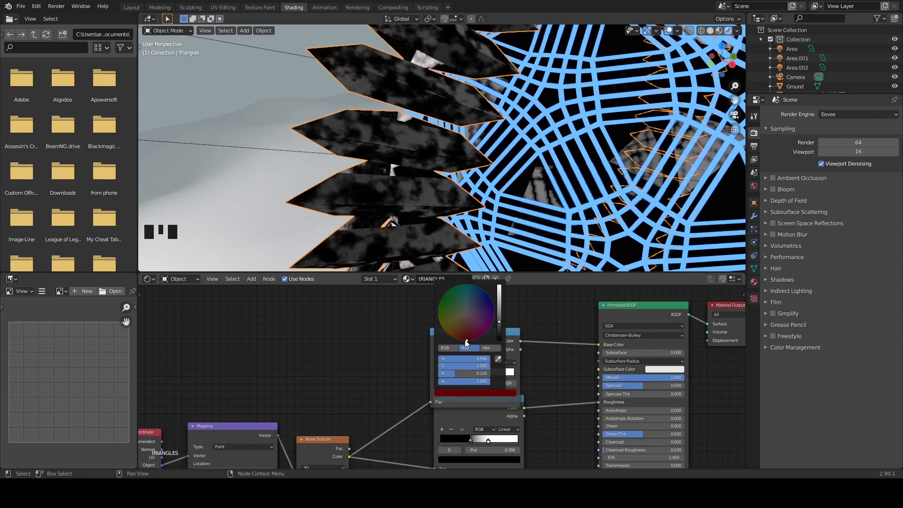
{"action": "left_click_drag", "start_coordinate": [457, 371], "coordinate": [444, 376]}
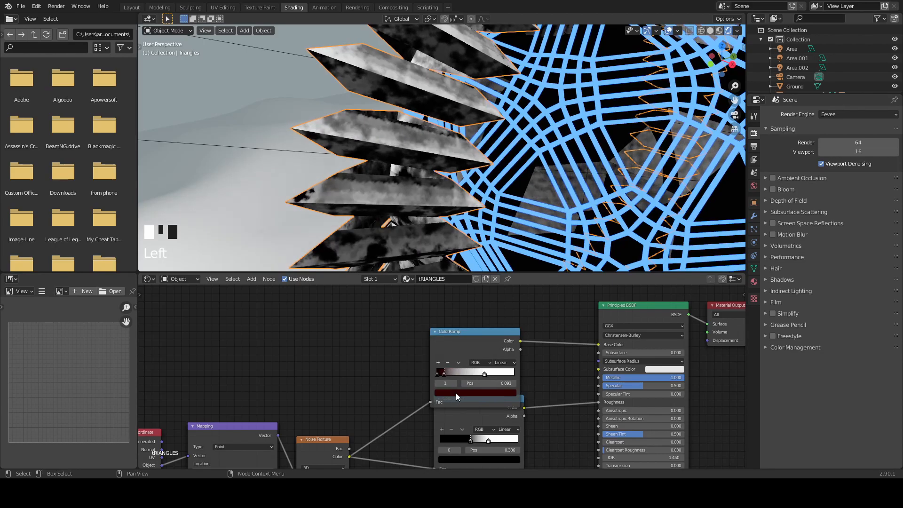
{"action": "left_click", "coordinate": [456, 393]}
{"action": "left_click", "coordinate": [465, 338]}
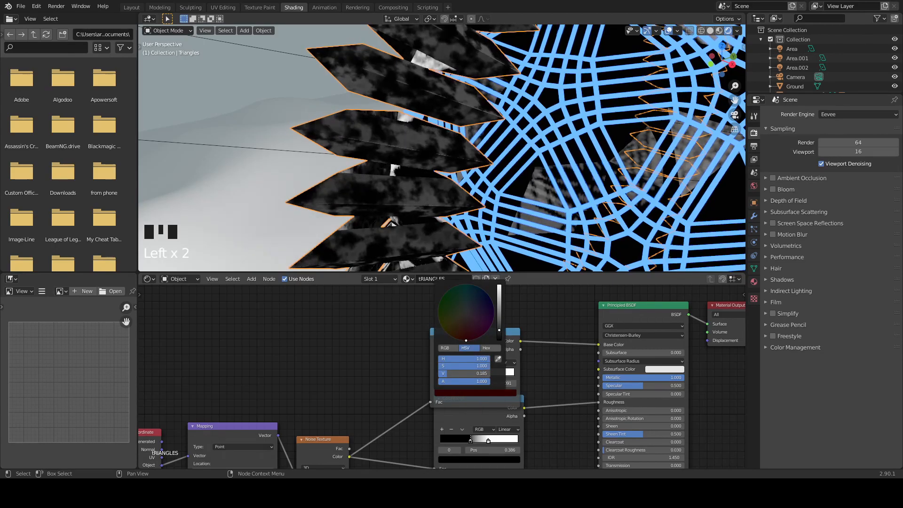
- Add further stops to the Base Color ramp: an orange-brown one with hue 0.060 and value 0.485, and a dark red one at position 0.077
{"action": "left_click", "coordinate": [439, 363]}
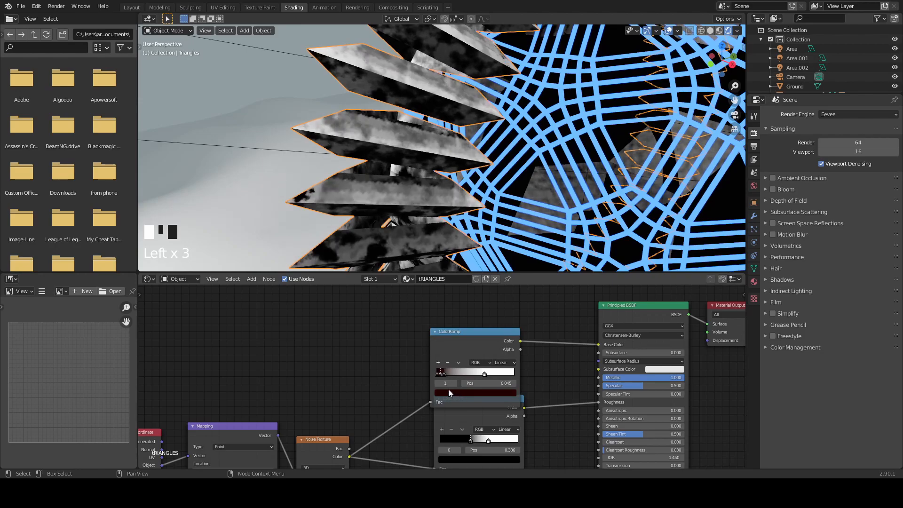
{"action": "left_click_drag", "start_coordinate": [440, 374], "coordinate": [450, 376]}
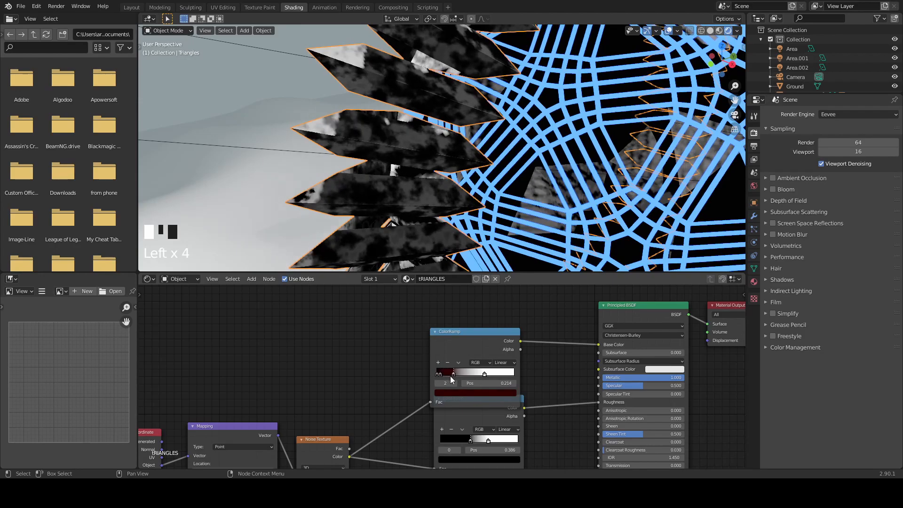
{"action": "left_click", "coordinate": [451, 393]}
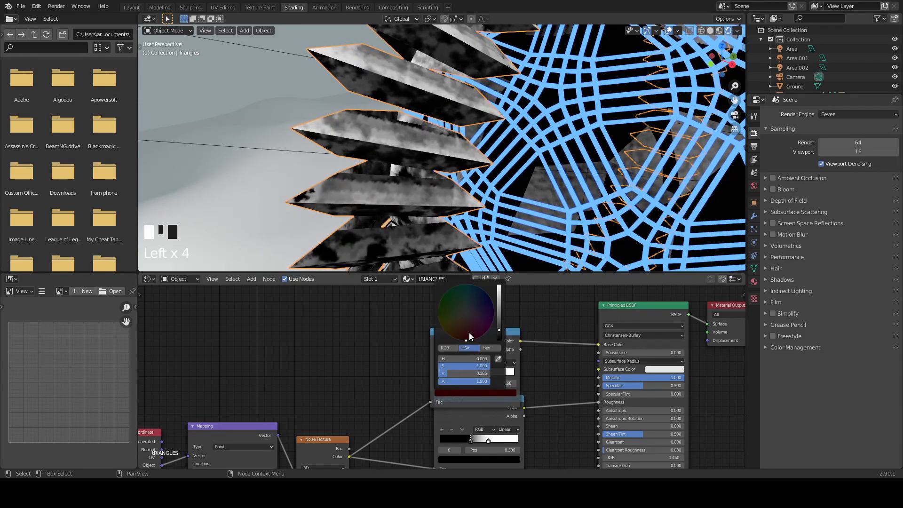
{"action": "scroll", "coordinate": [456, 338], "scroll_direction": "up", "scroll_amount": 5}
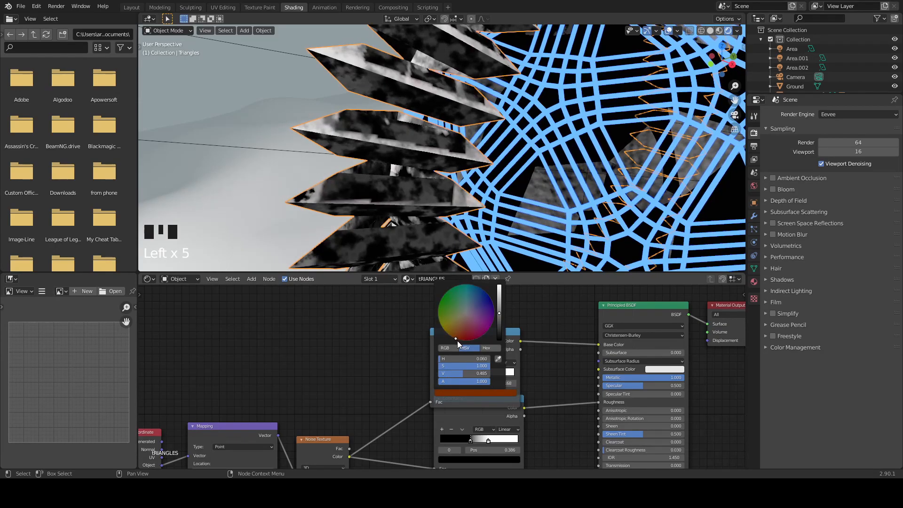
{"action": "left_click_drag", "start_coordinate": [451, 374], "coordinate": [450, 376]}
{"action": "left_click", "coordinate": [451, 394]}
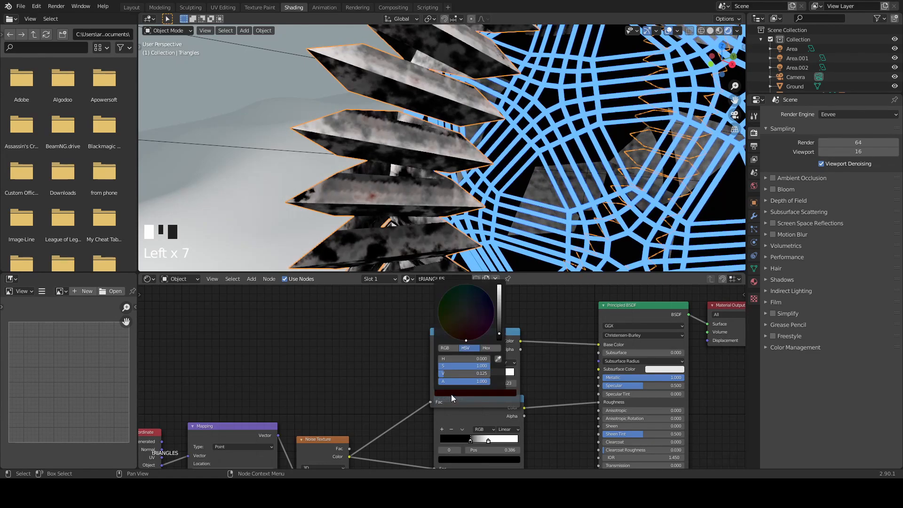
{"action": "mouse_move", "coordinate": [445, 374]}
{"action": "left_mouse_down"}
{"action": "mouse_move", "coordinate": [462, 374]}
{"action": "mouse_move", "coordinate": [442, 374]}
{"action": "left_mouse_up"}
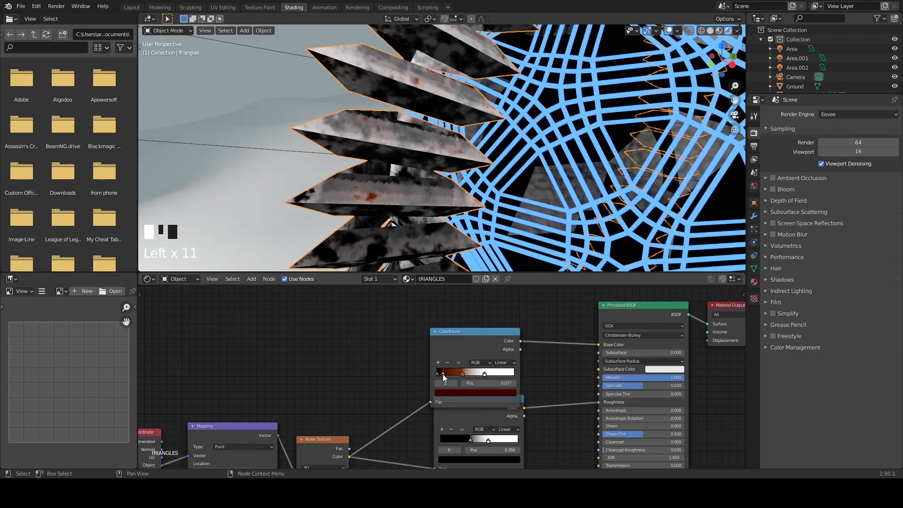
{"action": "left_click", "coordinate": [459, 394]}
{"action": "left_click_drag", "start_coordinate": [460, 335], "coordinate": [439, 305]}
{"action": "left_click", "coordinate": [487, 391]}
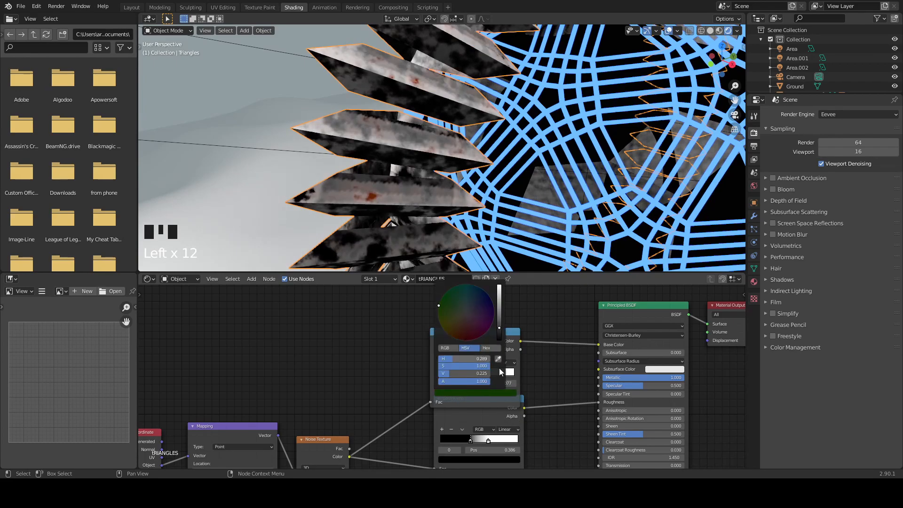
{"action": "left_click", "coordinate": [540, 361]}
{"action": "key", "text": "ctrl+z"}
{"action": "key", "text": "ctrl+z"}
- Color the Base Color ramp's stop at 0.039 dark green, then rearrange the stops with the dark red one at position 0.141
{"action": "left_click", "coordinate": [444, 372]}
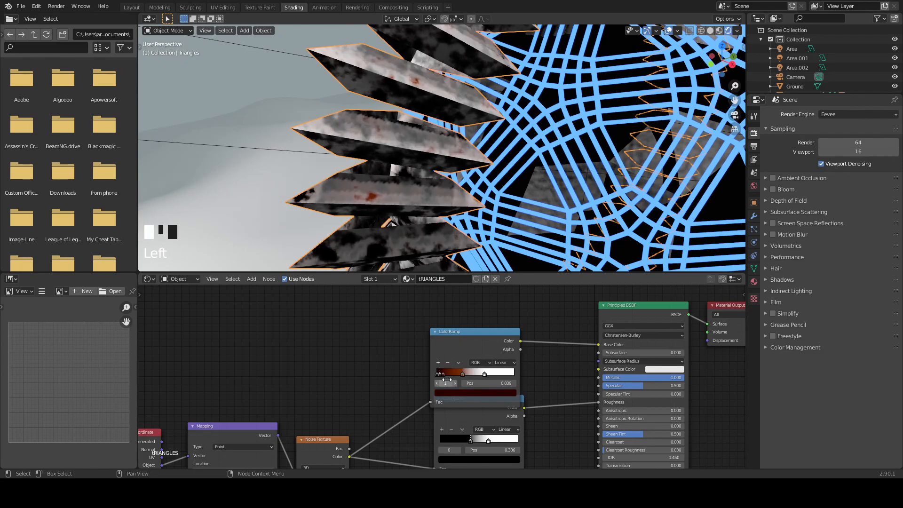
{"action": "left_click", "coordinate": [450, 391]}
{"action": "left_click", "coordinate": [441, 303]}
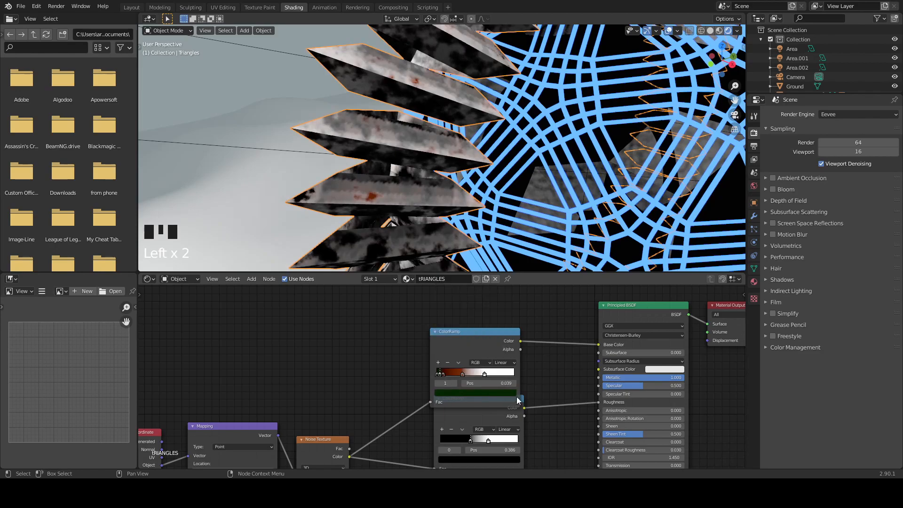
{"action": "left_click", "coordinate": [442, 375]}
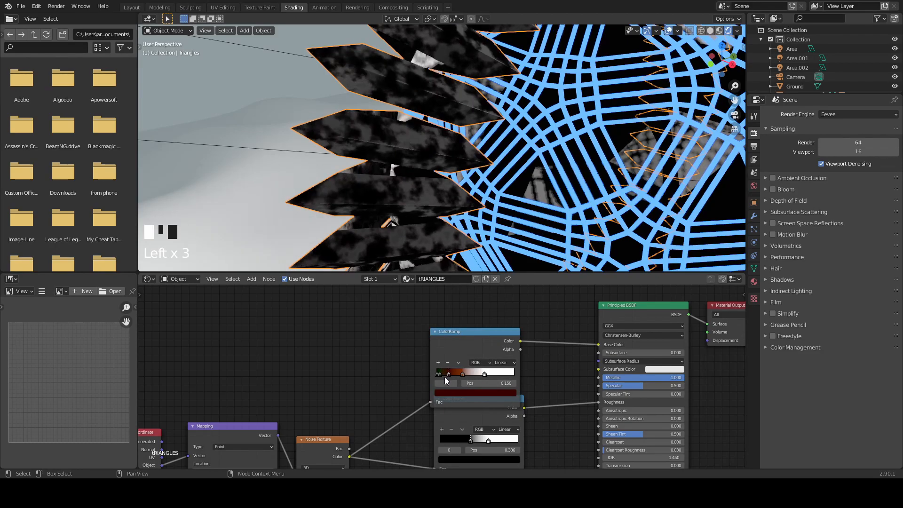
{"action": "mouse_move", "coordinate": [440, 375]}
{"action": "left_mouse_down"}
{"action": "mouse_move", "coordinate": [468, 373]}
{"action": "mouse_move", "coordinate": [449, 374]}
{"action": "left_mouse_up"}
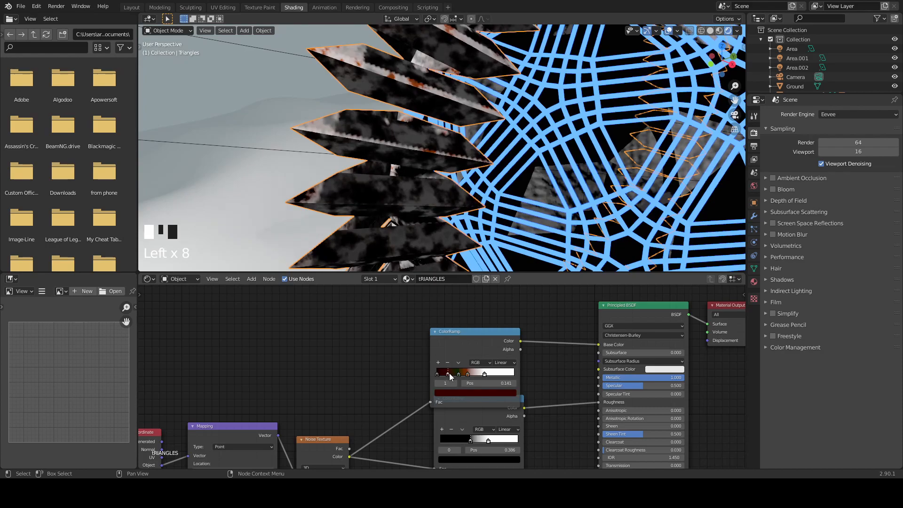
- Change the color of the Base Color ramp's white stop at 0.618 to bright blue
{"action": "left_click", "coordinate": [485, 375]}
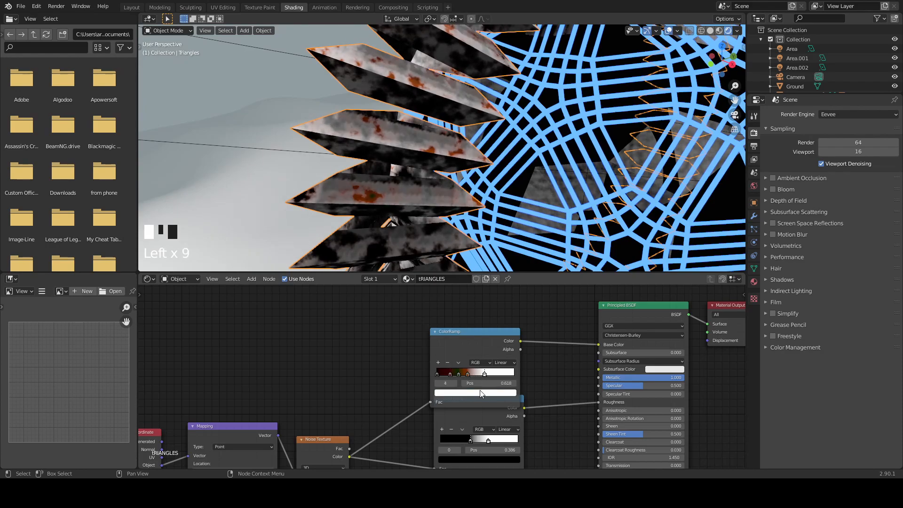
{"action": "left_click", "coordinate": [483, 392]}
{"action": "left_click_drag", "start_coordinate": [477, 310], "coordinate": [482, 289]}
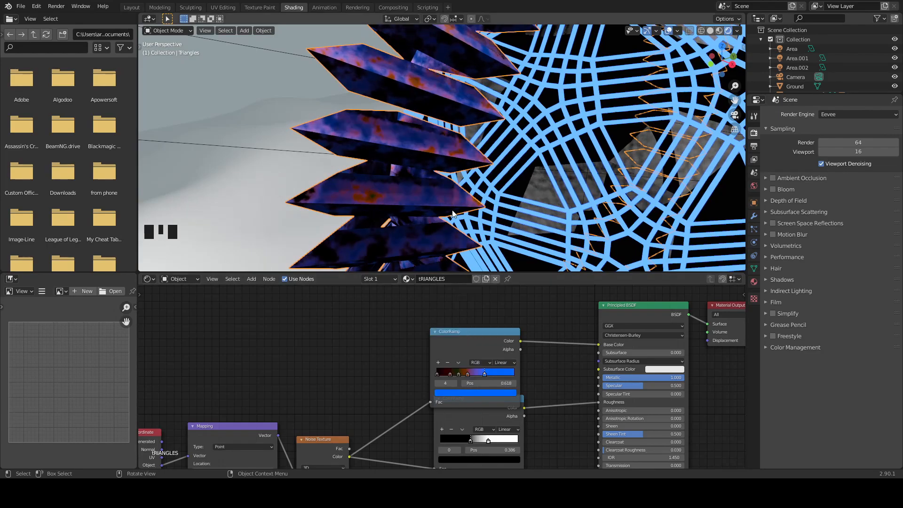
- Select the Ground object with the sculpted hills and create a new material on it
{"action": "scroll", "coordinate": [522, 123], "scroll_direction": "down", "scroll_amount": 4}
{"action": "middle_click_drag", "start_coordinate": [522, 122], "coordinate": [577, 97]}
{"action": "middle_click_drag", "start_coordinate": [579, 221], "coordinate": [557, 232]}
{"action": "scroll", "coordinate": [555, 238], "scroll_direction": "down", "scroll_amount": 4}
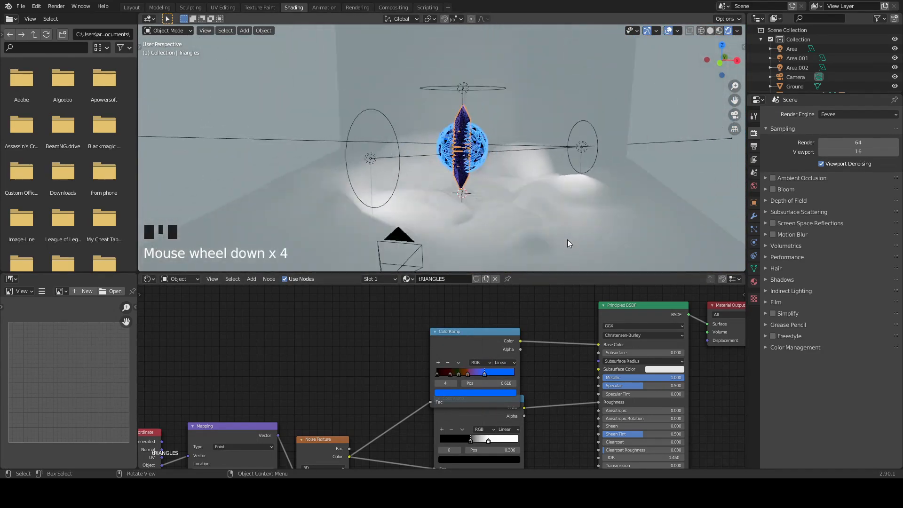
{"action": "left_click", "coordinate": [580, 197]}
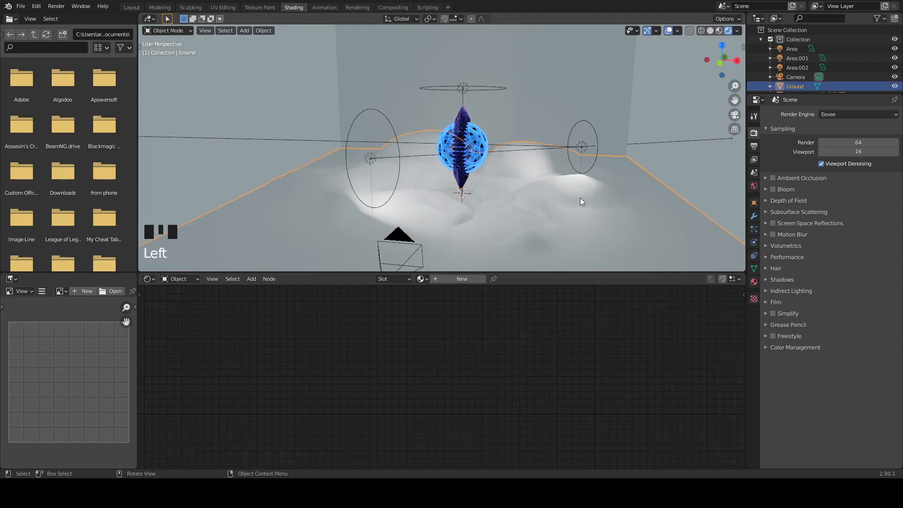
{"action": "left_click", "coordinate": [444, 283]}
- Add a Bump node to the Ground material and connect its Normal output to the Principled BSDF's Normal input
{"action": "key", "text": "shift+a"}
{"action": "left_click", "coordinate": [429, 347]}
{"action": "type", "text": "bump"}
{"action": "left_click", "coordinate": [445, 364]}
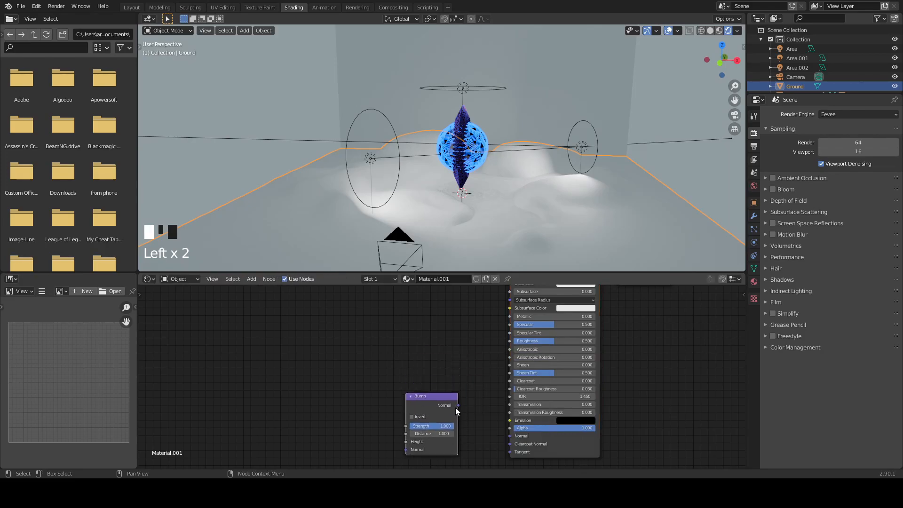
{"action": "left_click_drag", "start_coordinate": [506, 441], "coordinate": [509, 437]}
- Add a ColorRamp node and connect its Color output to the Bump node's Height and the Principled BSDF's Roughness inputs
{"action": "key", "text": "shift+a"}
{"action": "left_click", "coordinate": [321, 371]}
{"action": "type", "text": "colo"}
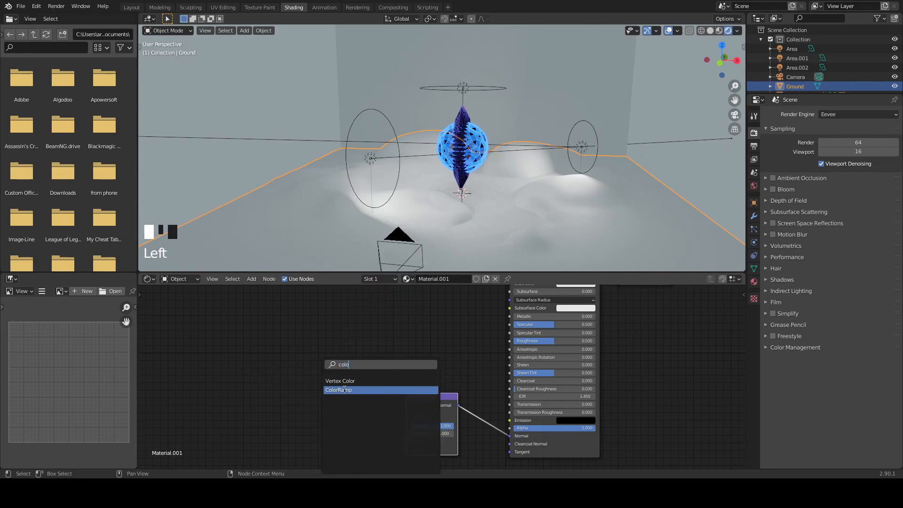
{"action": "left_click", "coordinate": [345, 390]}
{"action": "left_click", "coordinate": [368, 364]}
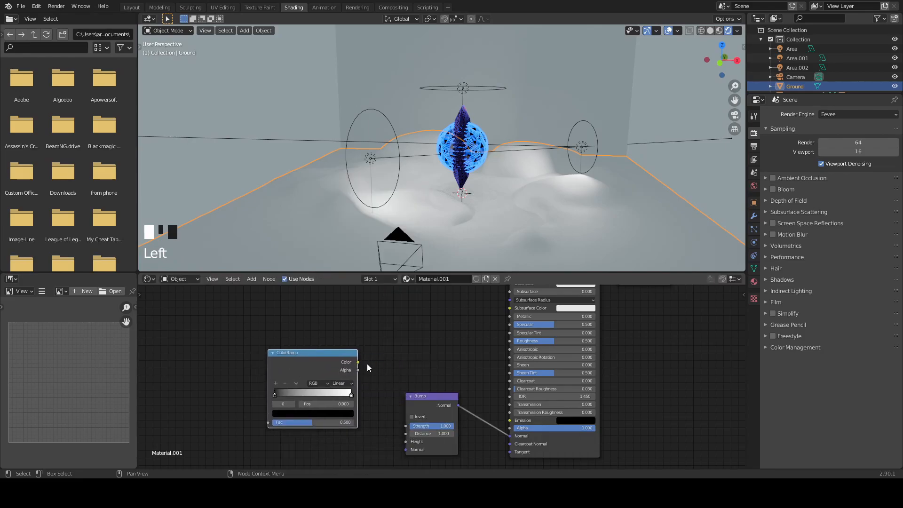
{"action": "left_click_drag", "start_coordinate": [358, 362], "coordinate": [406, 441]}
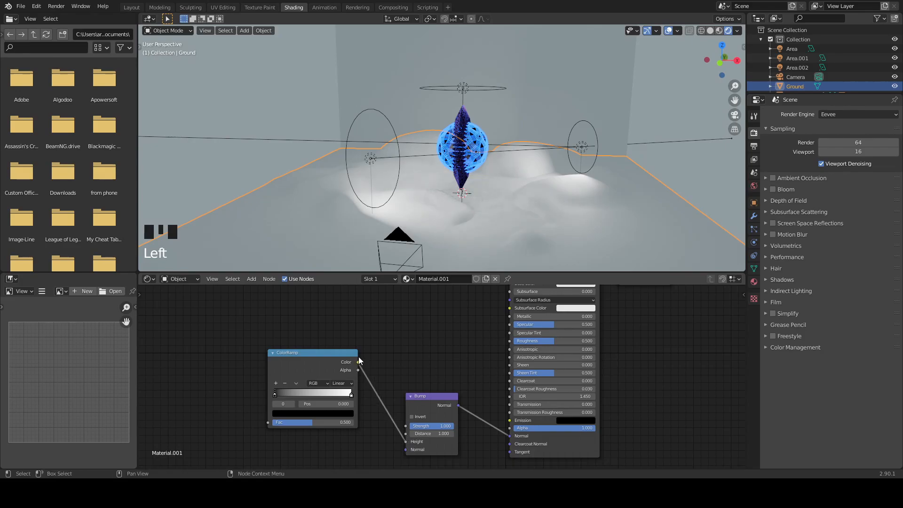
{"action": "left_click_drag", "start_coordinate": [358, 363], "coordinate": [510, 343]}
- Add a Noise Texture node to the Ground material and connect its Color output to the ColorRamp's Fac input
{"action": "middle_click_drag", "start_coordinate": [377, 339], "coordinate": [498, 311]}
{"action": "key", "text": "shift+a"}
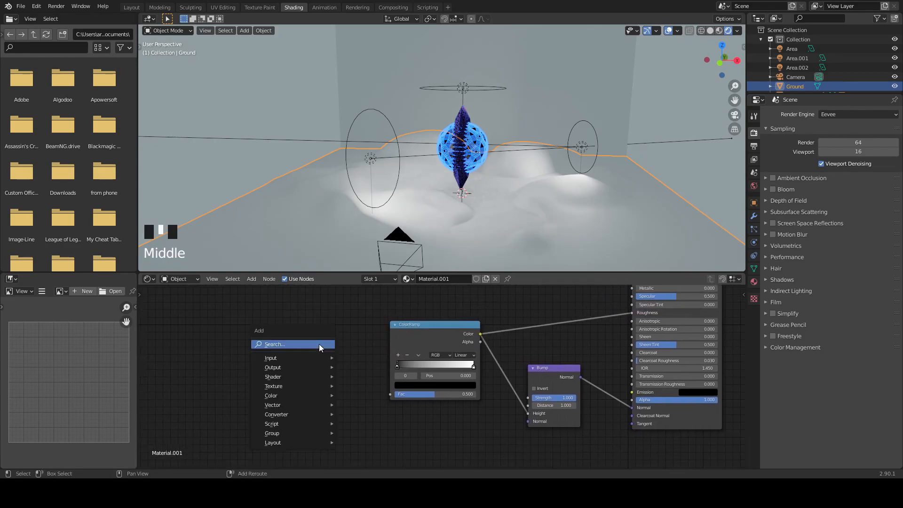
{"action": "left_click", "coordinate": [319, 344]}
{"action": "type", "text": "noise"}
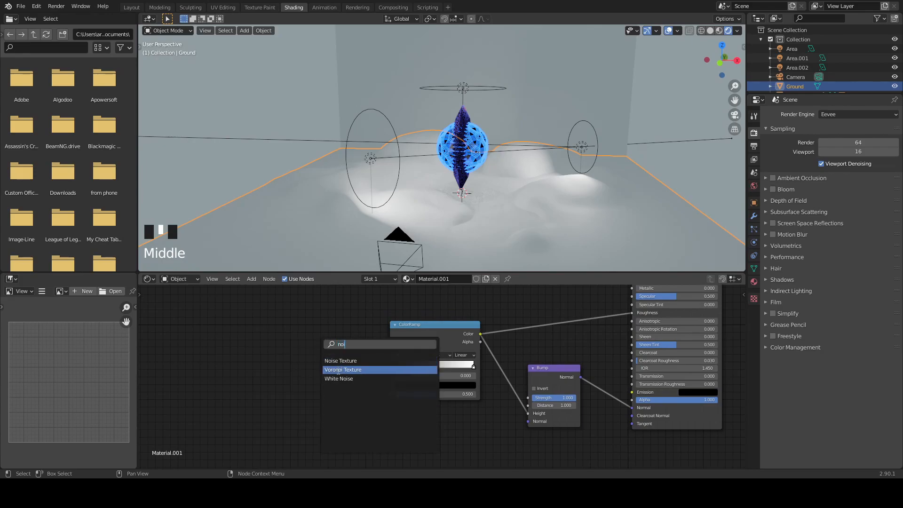
{"action": "key", "text": "Return"}
{"action": "left_click_drag", "start_coordinate": [257, 372], "coordinate": [314, 374]}
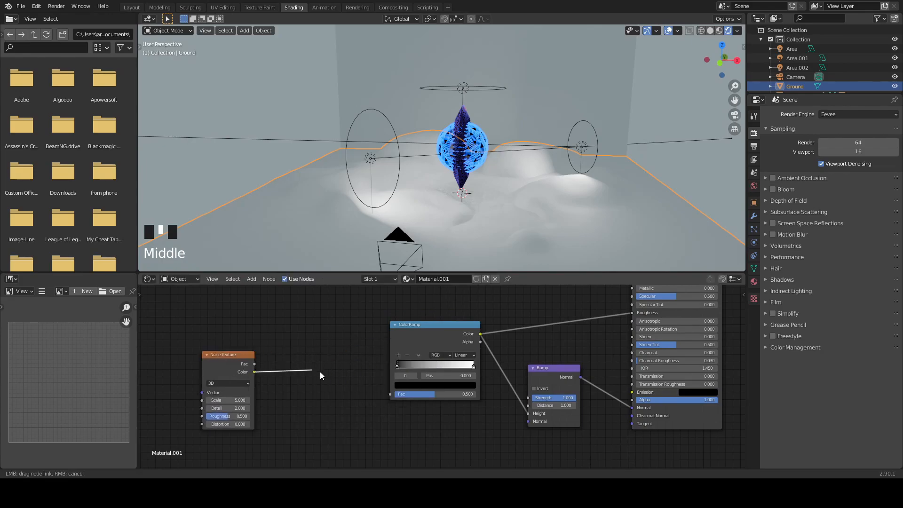
{"action": "left_click_drag", "start_coordinate": [389, 398], "coordinate": [390, 395]}
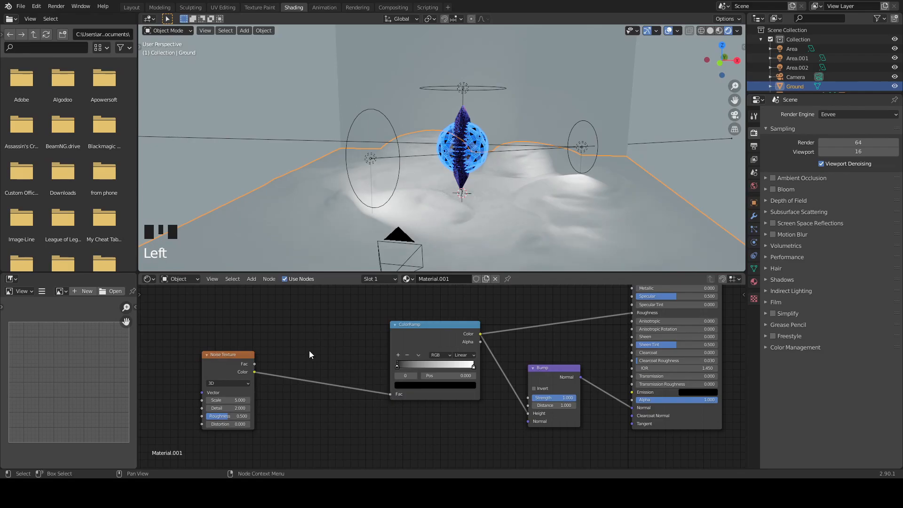
{"action": "left_click_drag", "start_coordinate": [217, 365], "coordinate": [274, 356]}
- Move the Ground ColorRamp's black stop to position 0.300
{"action": "scroll", "coordinate": [365, 227], "scroll_direction": "up", "scroll_amount": 3}
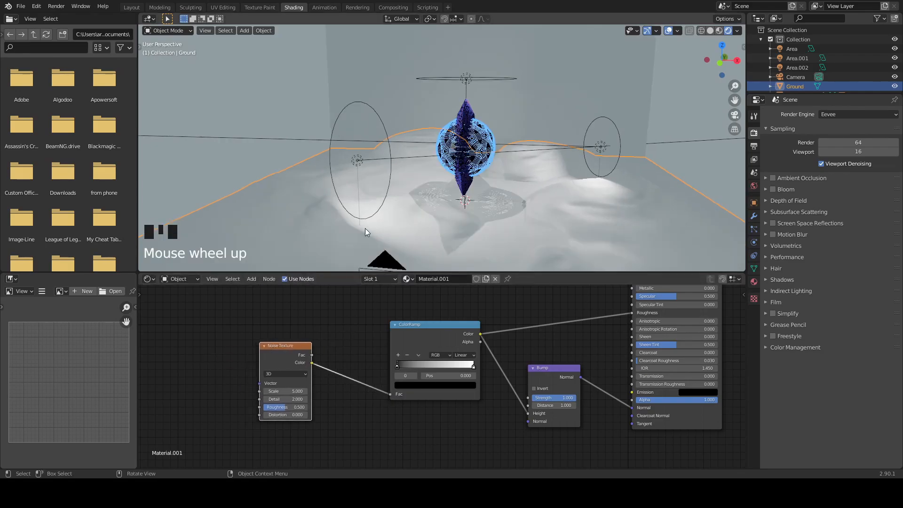
{"action": "middle_click_drag", "start_coordinate": [310, 231], "coordinate": [336, 236]}
{"action": "middle_click_drag", "start_coordinate": [575, 355], "coordinate": [436, 413]}
{"action": "middle_click_drag", "start_coordinate": [252, 420], "coordinate": [369, 342]}
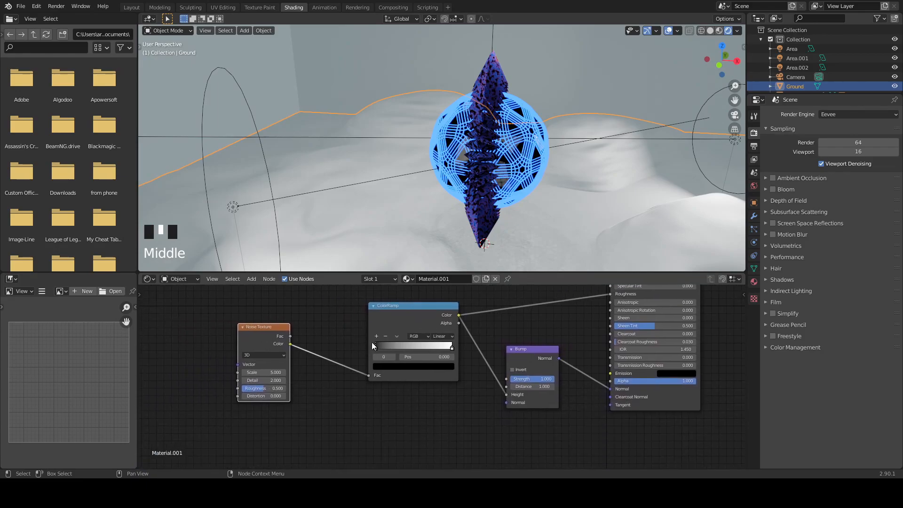
{"action": "left_click_drag", "start_coordinate": [371, 347], "coordinate": [395, 346]}
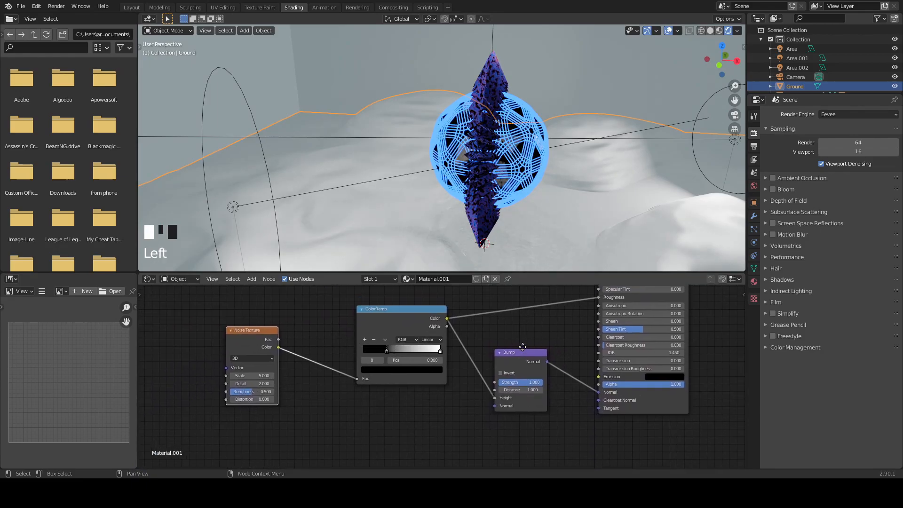
- Disconnect the ColorRamp from the Ground Principled BSDF's Roughness, then set Roughness to 0 and Specular to 0.305
{"action": "left_click_drag", "start_coordinate": [603, 288], "coordinate": [513, 313]}
{"action": "middle_click_drag", "start_coordinate": [672, 344], "coordinate": [617, 384]}
{"action": "left_click_drag", "start_coordinate": [550, 347], "coordinate": [503, 347]}
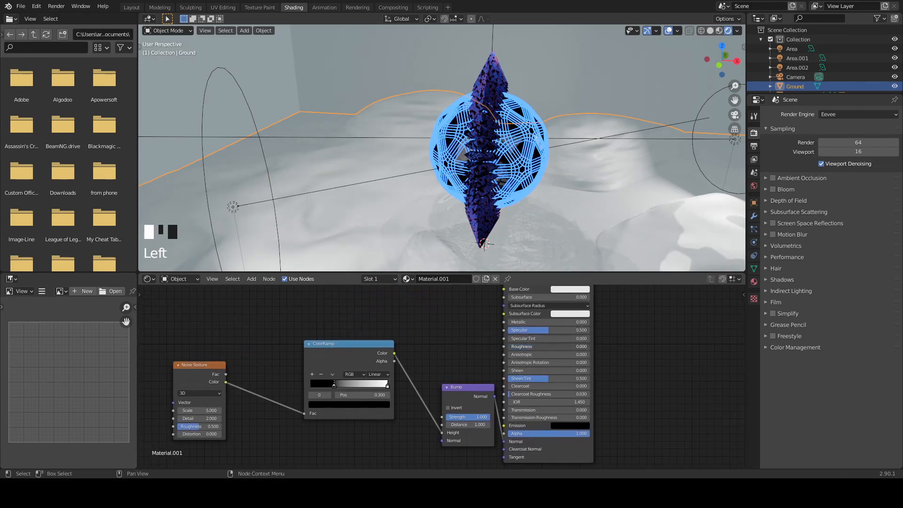
{"action": "middle_click_drag", "start_coordinate": [657, 337], "coordinate": [647, 355]}
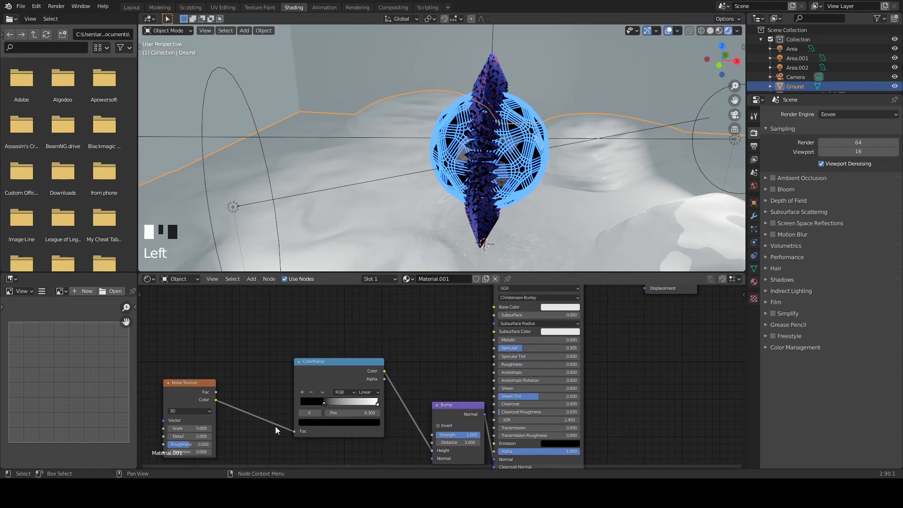
- Set the Ground Noise Texture's Scale to 20
{"action": "middle_click_drag", "start_coordinate": [245, 430], "coordinate": [390, 356]}
{"action": "left_click_drag", "start_coordinate": [338, 353], "coordinate": [409, 353]}
{"action": "middle_click_drag", "start_coordinate": [428, 396], "coordinate": [239, 433]}
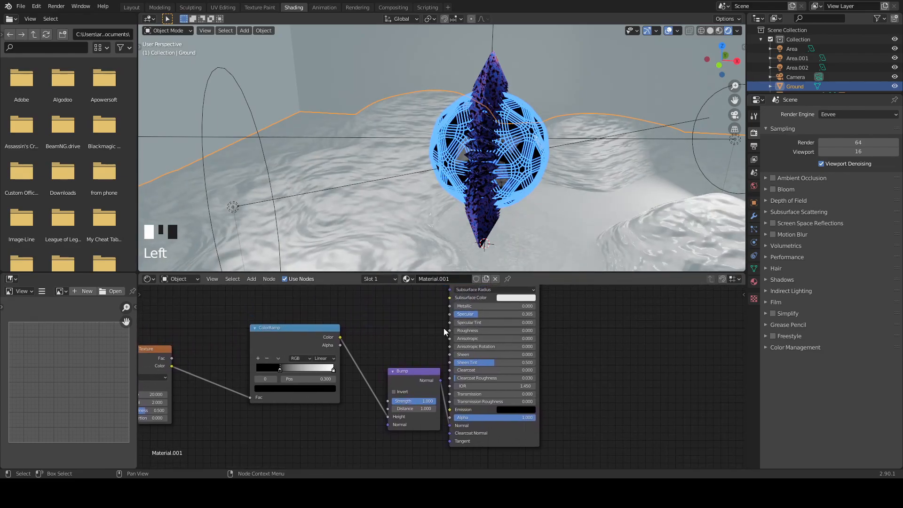
- Darken the Ground Principled BSDF's Base Color to near black and set its Roughness to 1
{"action": "middle_click_drag", "start_coordinate": [513, 281], "coordinate": [477, 326]}
{"action": "left_click", "coordinate": [488, 315]}
{"action": "scroll", "coordinate": [491, 258], "scroll_direction": "down", "scroll_amount": 14}
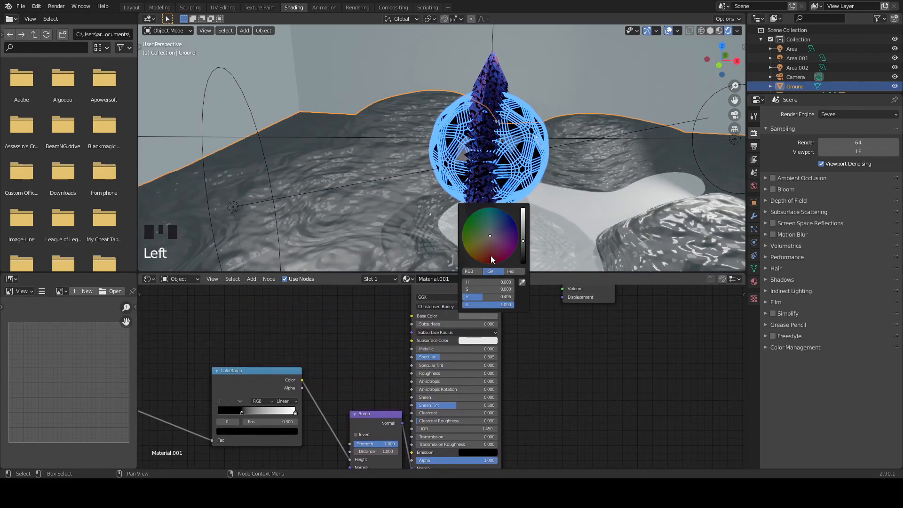
{"action": "scroll", "coordinate": [492, 259], "scroll_direction": "down", "scroll_amount": 4}
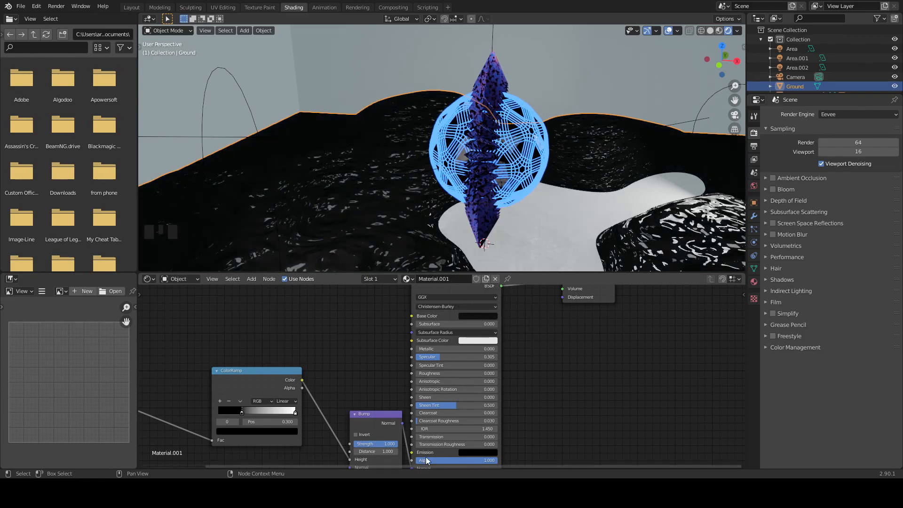
{"action": "left_click_drag", "start_coordinate": [439, 374], "coordinate": [496, 374]}
- Move the Bump node closer to the ColorRamp in the Ground material
{"action": "middle_click_drag", "start_coordinate": [582, 355], "coordinate": [599, 347]}
{"action": "scroll", "coordinate": [463, 360], "scroll_direction": "down", "scroll_amount": 1}
{"action": "middle_click_drag", "start_coordinate": [541, 382], "coordinate": [607, 319]}
{"action": "left_click_drag", "start_coordinate": [459, 341], "coordinate": [442, 343]}
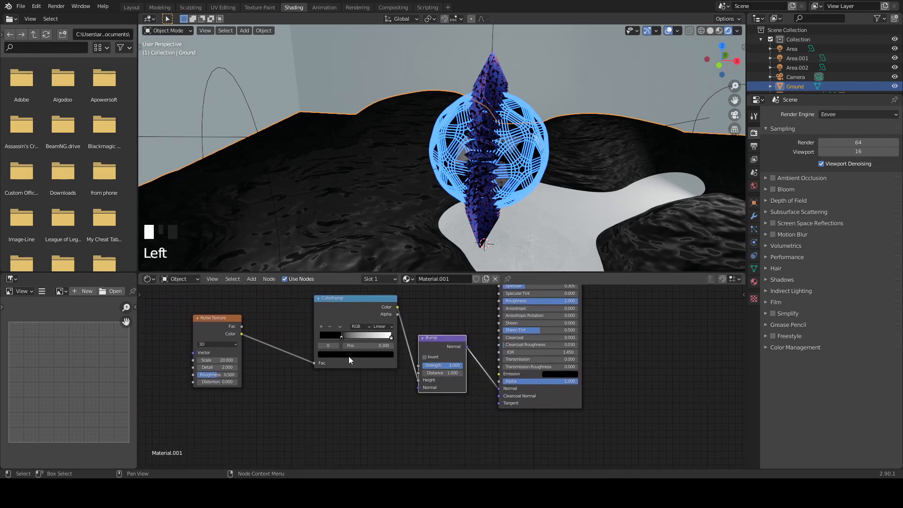
- Refine the Ground bump with the ColorRamp's black stop at 0, a Noise Texture Scale of 27.6 and higher Detail
{"action": "left_click_drag", "start_coordinate": [339, 336], "coordinate": [290, 346]}
{"action": "left_click_drag", "start_coordinate": [225, 360], "coordinate": [254, 368]}
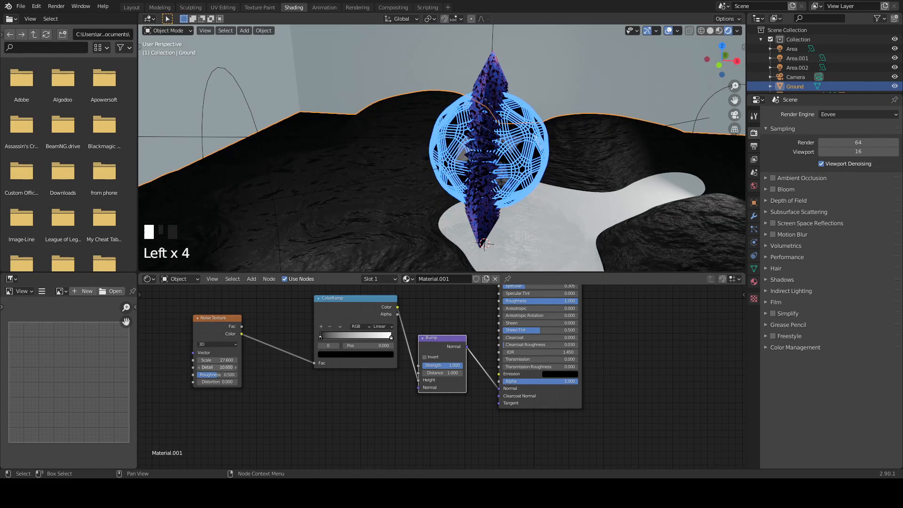
{"action": "left_click_drag", "start_coordinate": [320, 336], "coordinate": [337, 335]}
{"action": "left_click_drag", "start_coordinate": [219, 367], "coordinate": [484, 378]}
{"action": "mouse_move", "coordinate": [431, 421]}
{"action": "middle_mouse_down"}
{"action": "mouse_move", "coordinate": [379, 436]}
{"action": "mouse_move", "coordinate": [443, 425]}
{"action": "middle_mouse_up"}
- Select the Wall object behind the ornament and create a new material on it
{"action": "middle_click_drag", "start_coordinate": [538, 176], "coordinate": [537, 200]}
{"action": "scroll", "coordinate": [537, 201], "scroll_direction": "down", "scroll_amount": 4}
{"action": "left_click", "coordinate": [536, 130]}
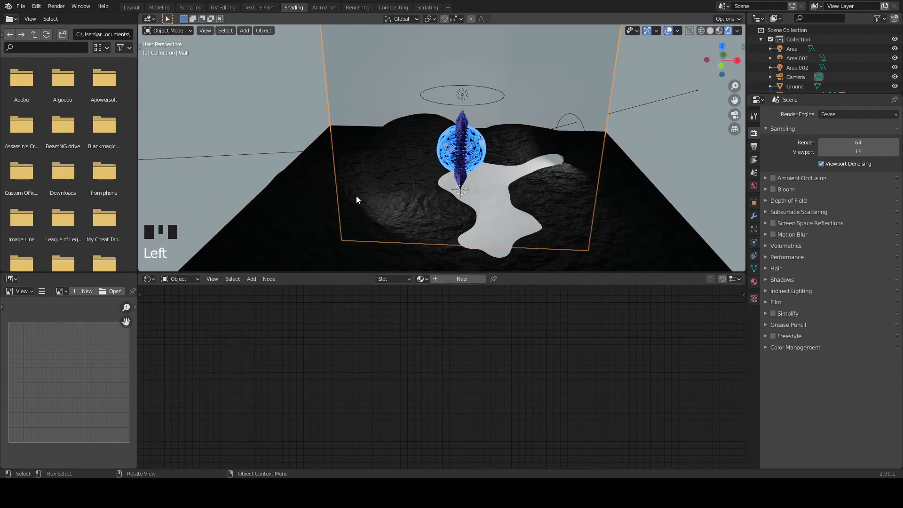
{"action": "left_click", "coordinate": [439, 279]}
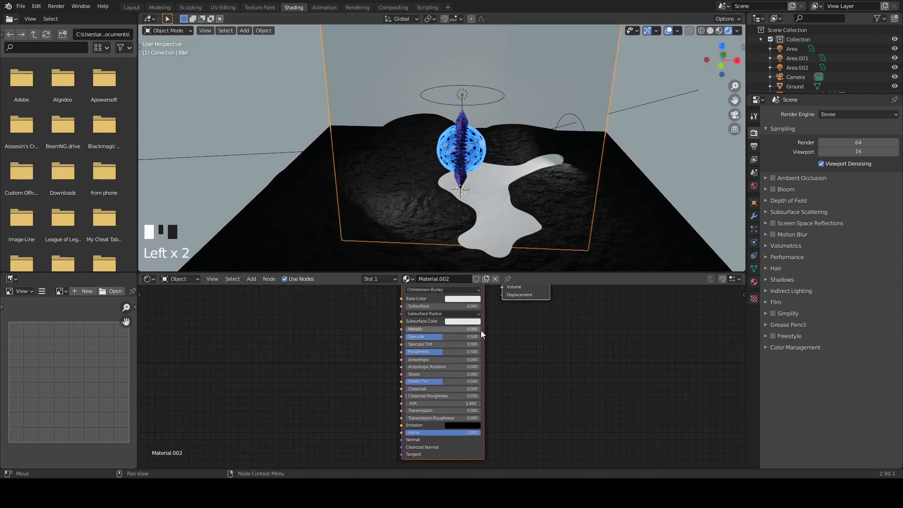
- Set the Wall material's Roughness to 1, Specular to 0 and Base Color to near black
{"action": "left_click_drag", "start_coordinate": [430, 353], "coordinate": [477, 353]}
{"action": "left_click_drag", "start_coordinate": [420, 337], "coordinate": [376, 338]}
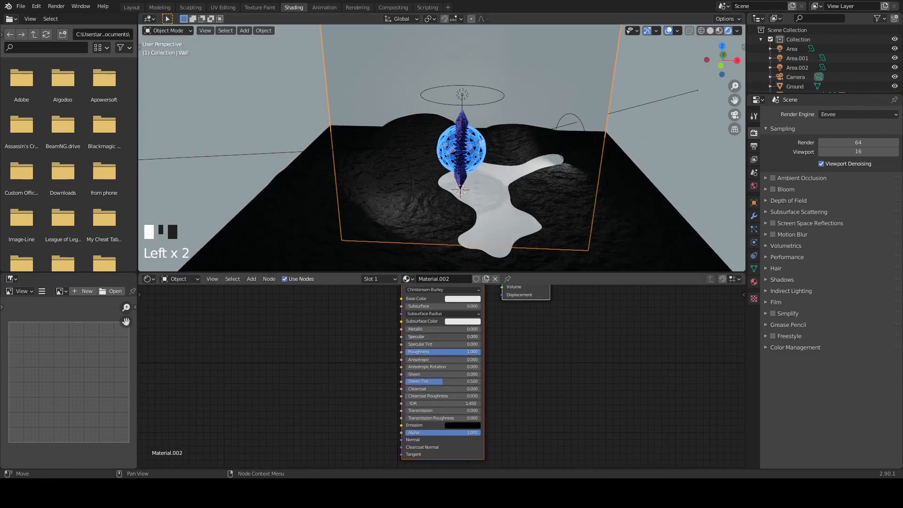
{"action": "left_click", "coordinate": [464, 298]}
{"action": "scroll", "coordinate": [472, 223], "scroll_direction": "down", "scroll_amount": 16}
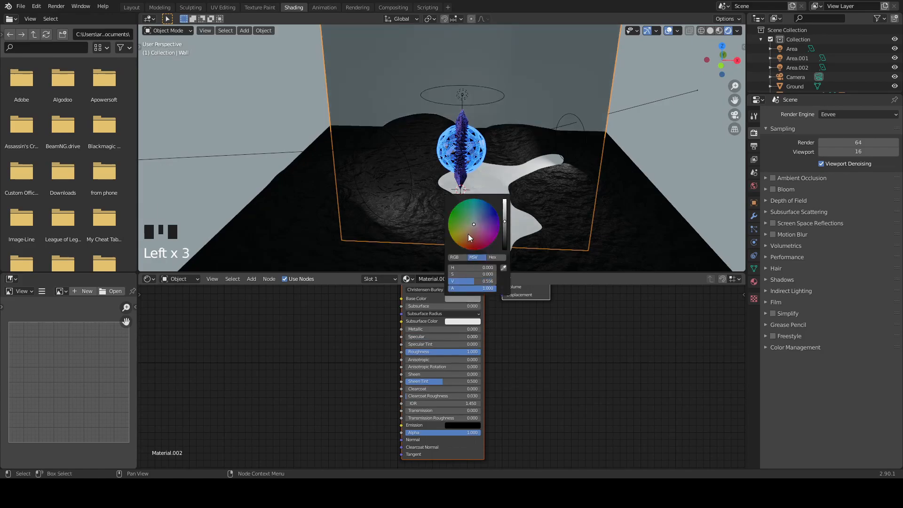
- Select the Water plane, create a new material on it and set its Transmission to 1
{"action": "middle_click_drag", "start_coordinate": [672, 175], "coordinate": [501, 196]}
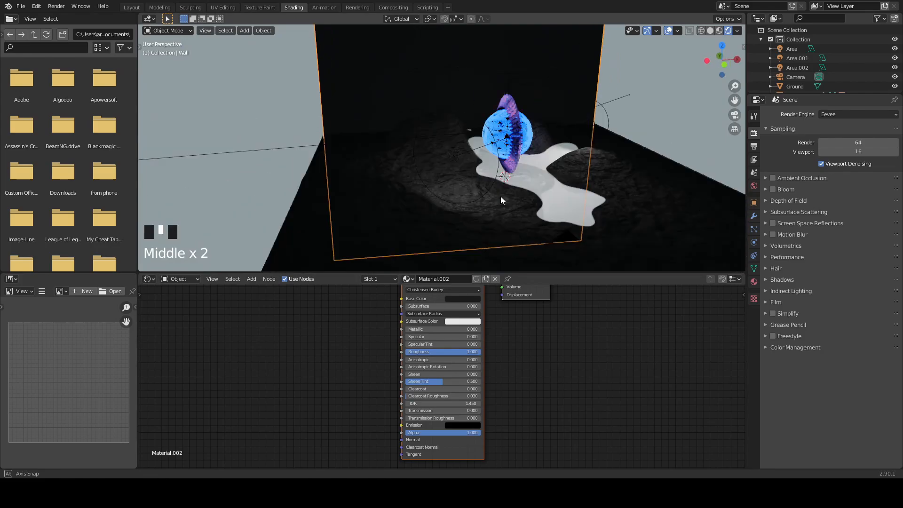
{"action": "scroll", "coordinate": [547, 193], "scroll_direction": "up", "scroll_amount": 2}
{"action": "left_click", "coordinate": [557, 222]}
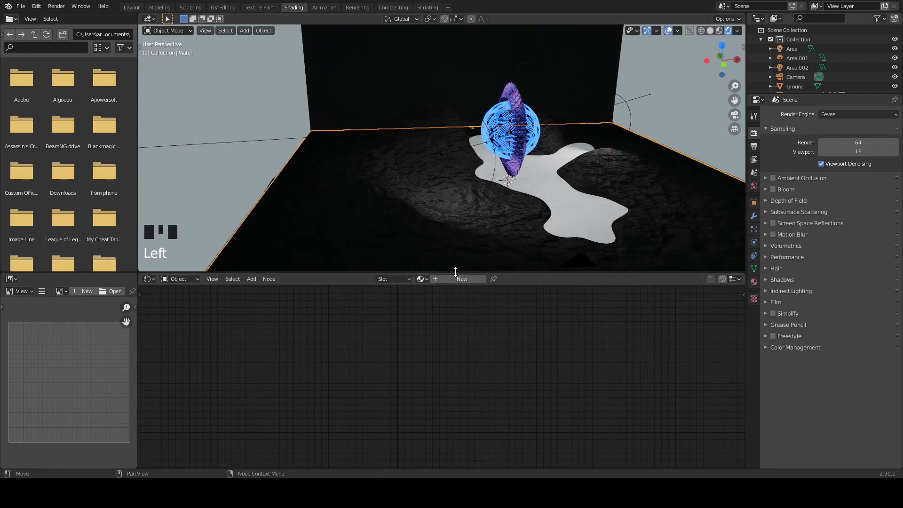
{"action": "scroll", "coordinate": [792, 72], "scroll_direction": "down", "scroll_amount": 7}
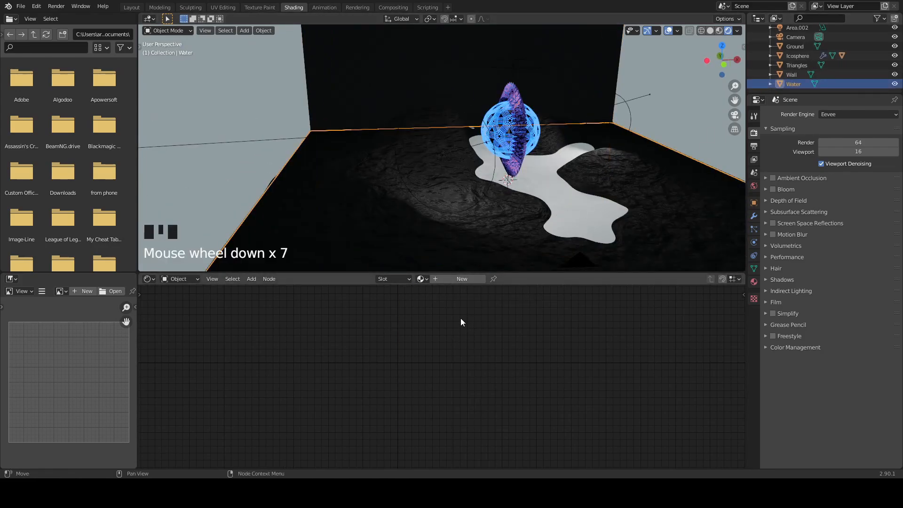
{"action": "left_click", "coordinate": [456, 279]}
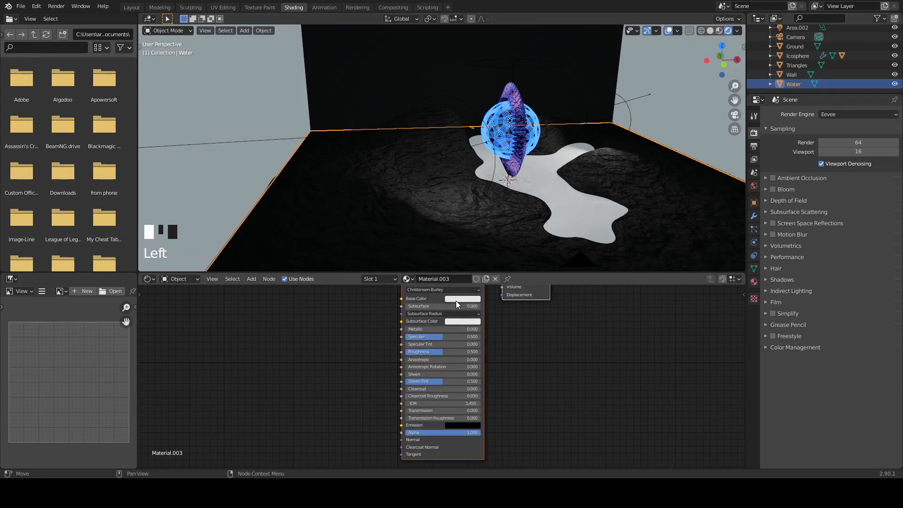
{"action": "left_click_drag", "start_coordinate": [415, 416], "coordinate": [498, 414]}
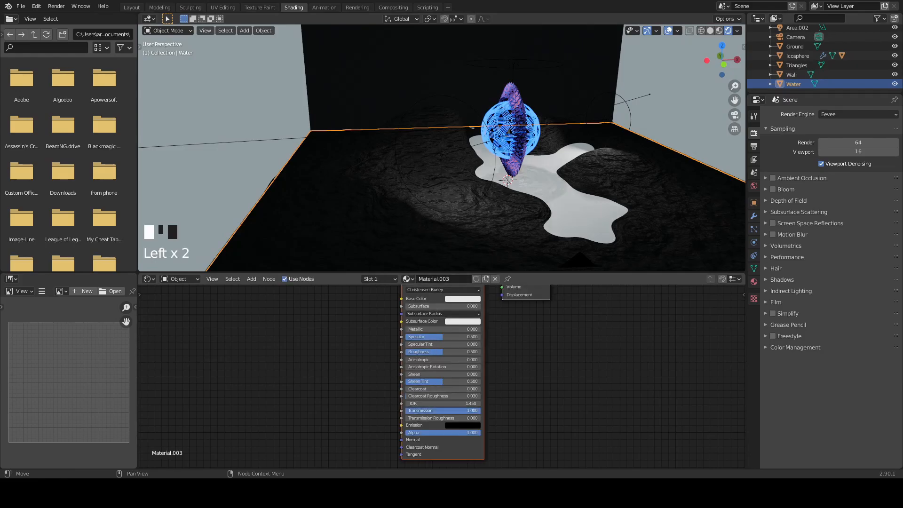
- Add a Bump node to the Water material and connect its Normal output to the Principled BSDF's Normal input
{"action": "key", "text": "shift+a"}
{"action": "left_click", "coordinate": [272, 374]}
{"action": "type", "text": "bu"}
{"action": "left_click", "coordinate": [305, 379]}
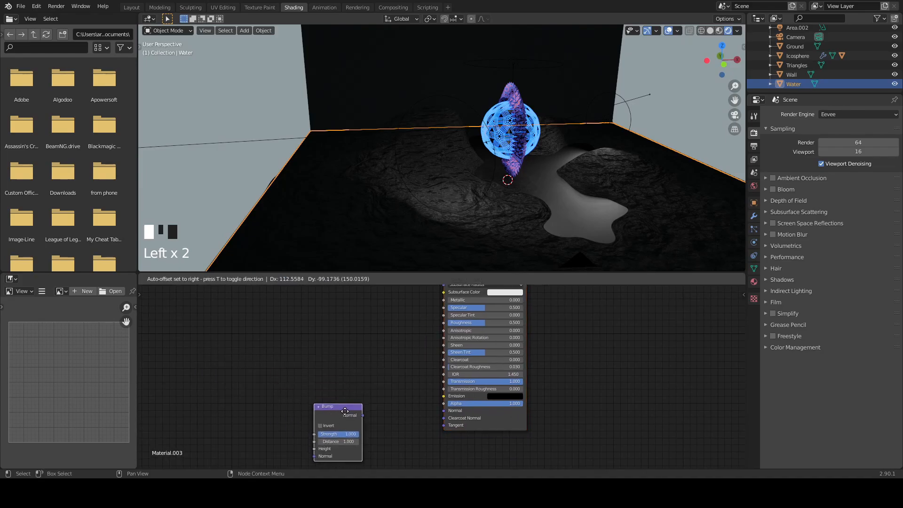
{"action": "left_click", "coordinate": [361, 413]}
{"action": "left_click_drag", "start_coordinate": [452, 418], "coordinate": [451, 412]}
- Add a Noise Texture node to the Water material and connect its Color output to the Bump node's Height input
{"action": "key", "text": "shift+a"}
{"action": "left_click", "coordinate": [270, 373]}
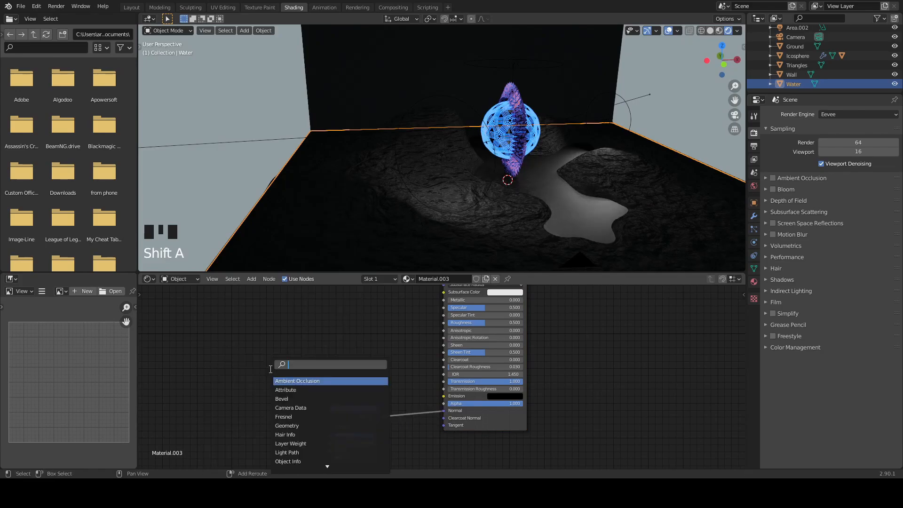
{"action": "type", "text": "noi"}
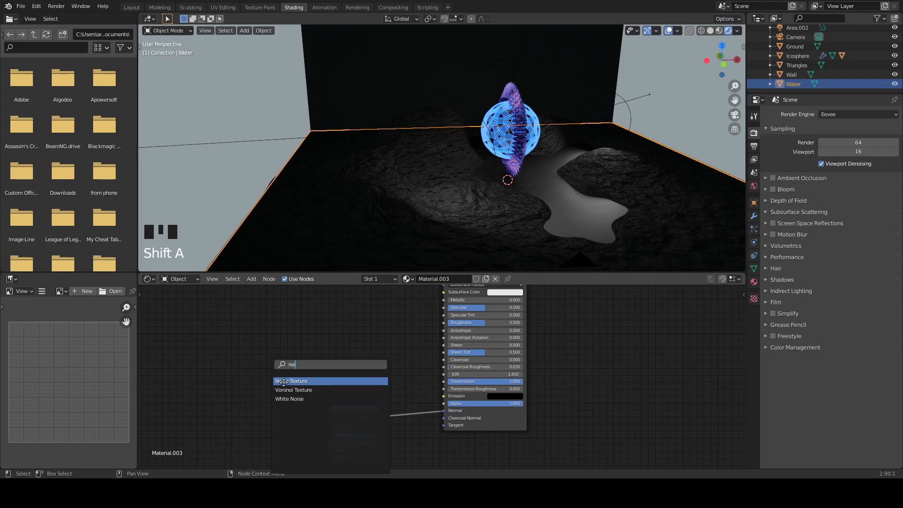
{"action": "left_click", "coordinate": [284, 384]}
{"action": "left_click", "coordinate": [252, 418]}
{"action": "left_click_drag", "start_coordinate": [255, 421], "coordinate": [320, 452]}
{"action": "middle_click_drag", "start_coordinate": [308, 368], "coordinate": [417, 285]}
- Change the Water Noise Texture's dimensions to 4D
{"action": "scroll", "coordinate": [334, 353], "scroll_direction": "up", "scroll_amount": 2}
{"action": "middle_click_drag", "start_coordinate": [392, 353], "coordinate": [355, 417]}
{"action": "left_click", "coordinate": [412, 334]}
{"action": "left_click", "coordinate": [429, 378]}
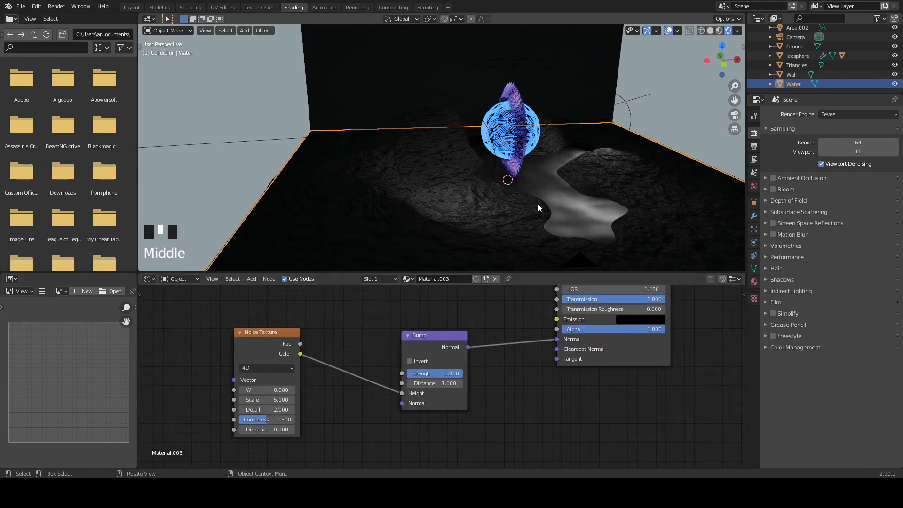
- Insert a ColorRamp node between the Noise Texture's Color output and the Bump node's Height input in the Water material
{"action": "scroll", "coordinate": [560, 205], "scroll_direction": "up", "scroll_amount": 5}
{"action": "middle_click_drag", "start_coordinate": [583, 207], "coordinate": [324, 77], "text": "shift"}
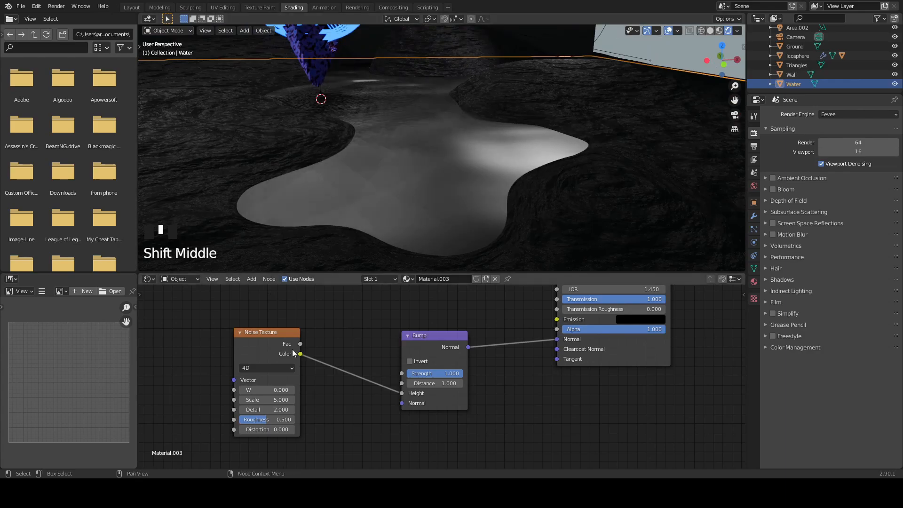
{"action": "middle_click_drag", "start_coordinate": [387, 232], "coordinate": [404, 256]}
{"action": "key", "text": "shift+a"}
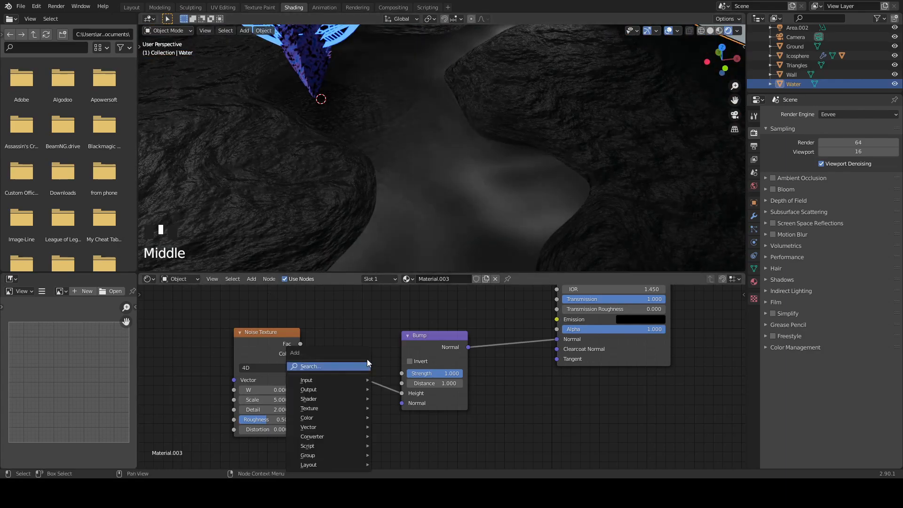
{"action": "left_click", "coordinate": [361, 367]}
{"action": "type", "text": "col"}
{"action": "left_click", "coordinate": [381, 387]}
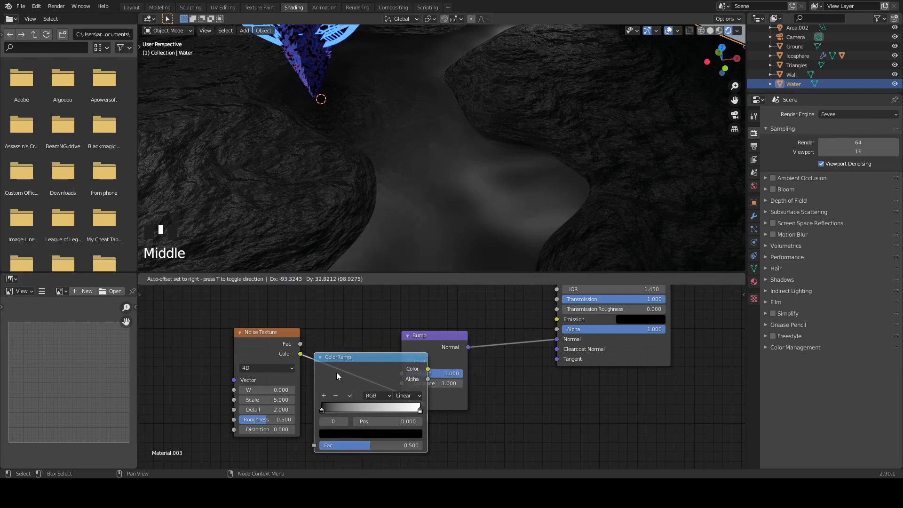
{"action": "left_click", "coordinate": [338, 372]}
{"action": "middle_click_drag", "start_coordinate": [385, 324], "coordinate": [406, 303]}
- Space out the Water material's noise, ramp and bump nodes and set the Noise Texture's W to 6.4
{"action": "middle_click_drag", "start_coordinate": [455, 209], "coordinate": [466, 183]}
{"action": "middle_click_drag", "start_coordinate": [522, 384], "coordinate": [462, 399]}
{"action": "middle_click_drag", "start_coordinate": [567, 345], "coordinate": [461, 459]}
{"action": "scroll", "coordinate": [455, 372], "scroll_direction": "down", "scroll_amount": 5}
{"action": "middle_click_drag", "start_coordinate": [456, 370], "coordinate": [331, 385]}
{"action": "left_click", "coordinate": [344, 383]}
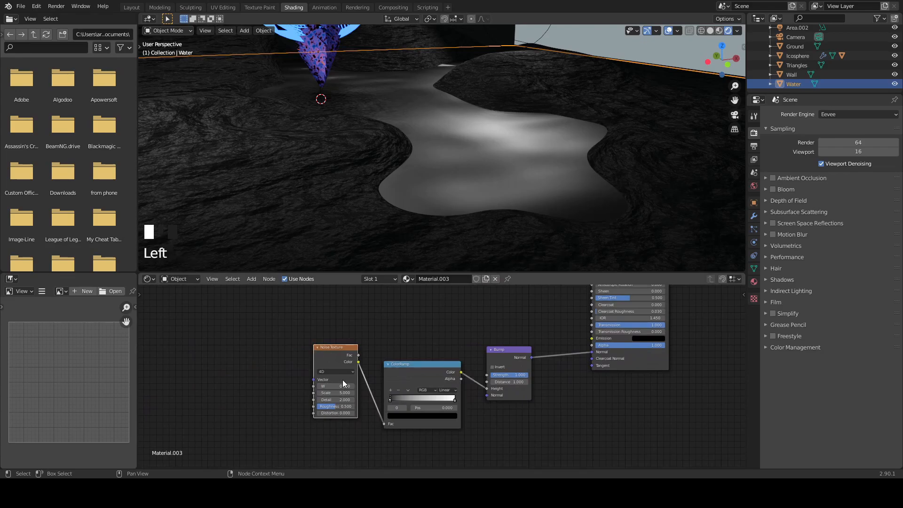
{"action": "left_click_drag", "start_coordinate": [336, 386], "coordinate": [409, 386]}
- Examine the water and its surroundings in different viewport shading modes
{"action": "middle_click_drag", "start_coordinate": [410, 171], "coordinate": [417, 162]}
{"action": "key", "text": "z"}
- Switch the render engine to Cycles and preview the water surface in rendered shading
{"action": "key", "text": "z"}
{"action": "key", "text": "z"}
{"action": "middle_click_drag", "start_coordinate": [467, 220], "coordinate": [451, 176]}
{"action": "scroll", "coordinate": [452, 197], "scroll_direction": "down", "scroll_amount": 3}
{"action": "scroll", "coordinate": [431, 200], "scroll_direction": "down", "scroll_amount": 4}
{"action": "left_click", "coordinate": [446, 174]}
{"action": "left_click", "coordinate": [444, 149]}
{"action": "left_click", "coordinate": [445, 149]}
{"action": "scroll", "coordinate": [433, 184], "scroll_direction": "up", "scroll_amount": 3}
{"action": "left_click", "coordinate": [841, 114]}
{"action": "left_click", "coordinate": [842, 145]}
{"action": "mouse_move", "coordinate": [510, 163]}
{"action": "middle_mouse_down"}
{"action": "mouse_move", "coordinate": [495, 181]}
{"action": "mouse_move", "coordinate": [483, 160]}
{"action": "mouse_move", "coordinate": [407, 155]}
{"action": "mouse_move", "coordinate": [431, 186]}
{"action": "middle_mouse_up"}
{"action": "key", "text": "z"}
{"action": "scroll", "coordinate": [412, 159], "scroll_direction": "down", "scroll_amount": 2}
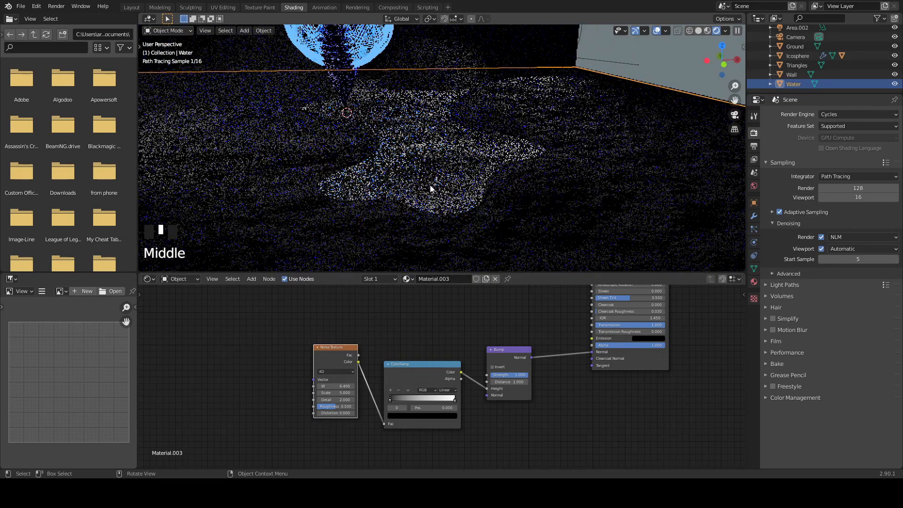
{"action": "scroll", "coordinate": [424, 232], "scroll_direction": "up", "scroll_amount": 3}
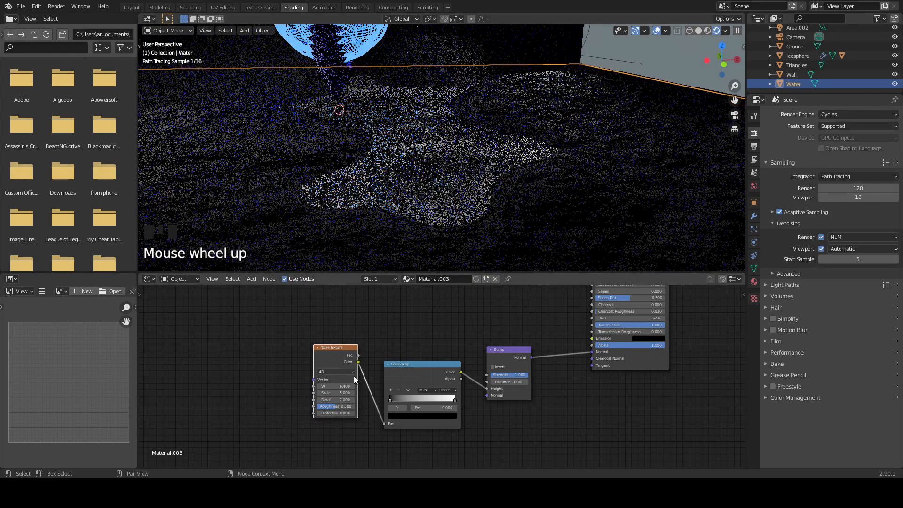
- Add Texture Coordinate and Mapping nodes feeding the Water Noise Texture's Vector input
{"action": "middle_click_drag", "start_coordinate": [535, 408], "coordinate": [413, 395]}
{"action": "left_click", "coordinate": [357, 359]}
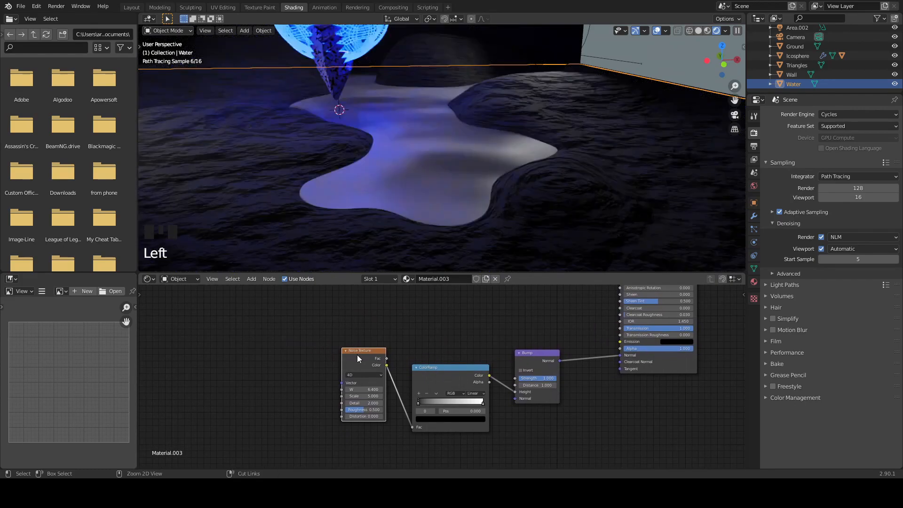
{"action": "key", "text": "ctrl+t"}
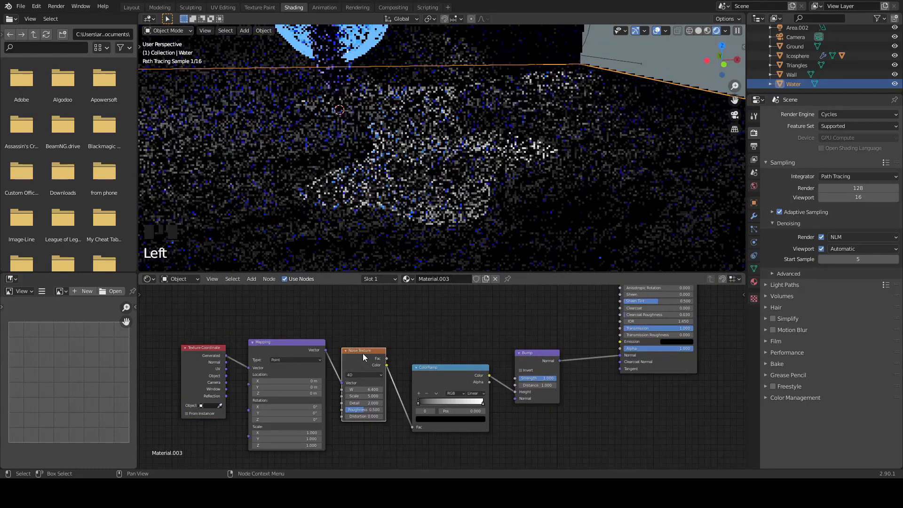
- Set the Water Noise Texture's W to 1.4 and switch the render engine to Eevee
{"action": "left_click_drag", "start_coordinate": [369, 389], "coordinate": [339, 389]}
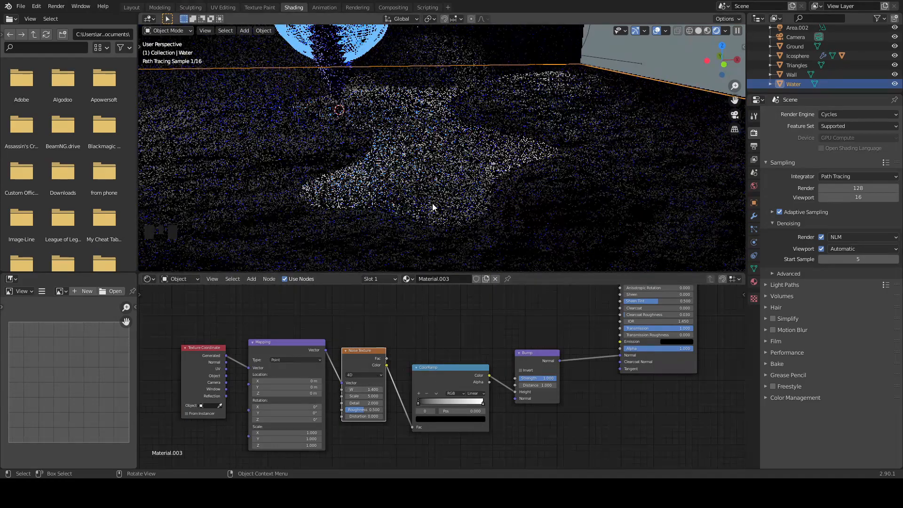
{"action": "scroll", "coordinate": [432, 211], "scroll_direction": "up", "scroll_amount": 2}
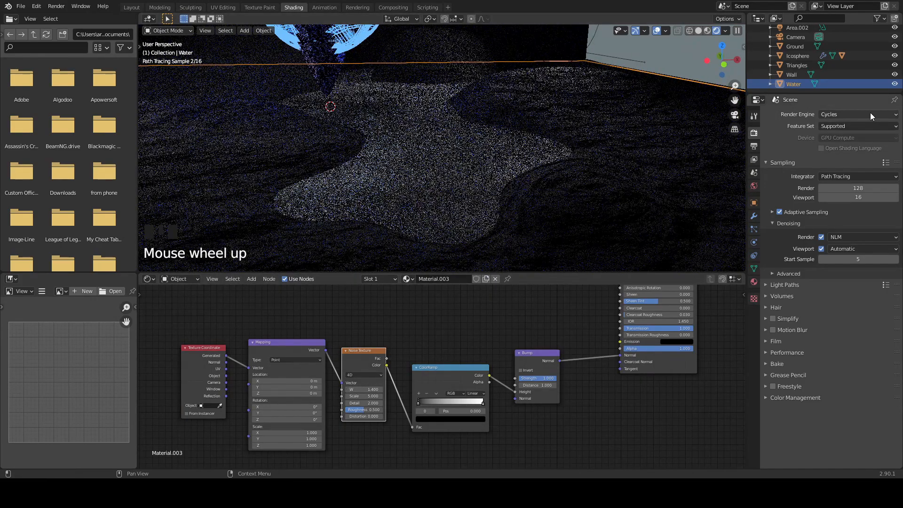
{"action": "left_click", "coordinate": [870, 113]}
{"action": "left_click", "coordinate": [857, 126]}
{"action": "scroll", "coordinate": [429, 213], "scroll_direction": "up", "scroll_amount": 1}
{"action": "middle_click_drag", "start_coordinate": [442, 212], "coordinate": [465, 219]}
{"action": "scroll", "coordinate": [492, 189], "scroll_direction": "down", "scroll_amount": 7}
{"action": "mouse_move", "coordinate": [492, 189]}
{"action": "middle_mouse_down"}
{"action": "mouse_move", "coordinate": [478, 214]}
{"action": "mouse_move", "coordinate": [487, 191]}
{"action": "mouse_move", "coordinate": [480, 197]}
{"action": "middle_mouse_up"}
- Return to the Layout workspace and look at the scene through the camera
{"action": "left_click", "coordinate": [132, 8]}
{"action": "mouse_move", "coordinate": [424, 191]}
{"action": "middle_mouse_down"}
{"action": "mouse_move", "coordinate": [462, 208]}
{"action": "mouse_move", "coordinate": [465, 198]}
{"action": "mouse_move", "coordinate": [420, 186]}
{"action": "mouse_move", "coordinate": [441, 182]}
{"action": "mouse_move", "coordinate": [401, 187]}
{"action": "middle_mouse_up"}
{"action": "key", "text": "KP_0"}
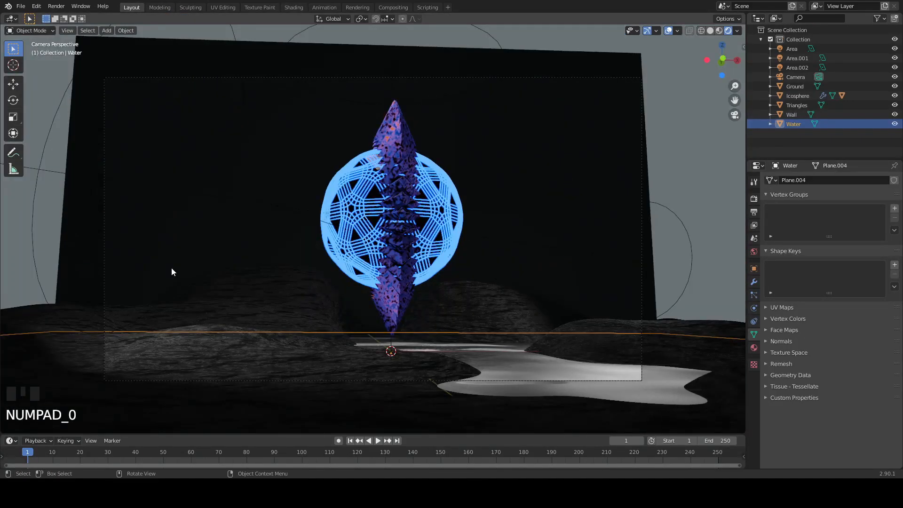
- Change the colour of the Area.001 light to a fully saturated red
{"action": "left_click", "coordinate": [88, 166]}
{"action": "left_click", "coordinate": [122, 154]}
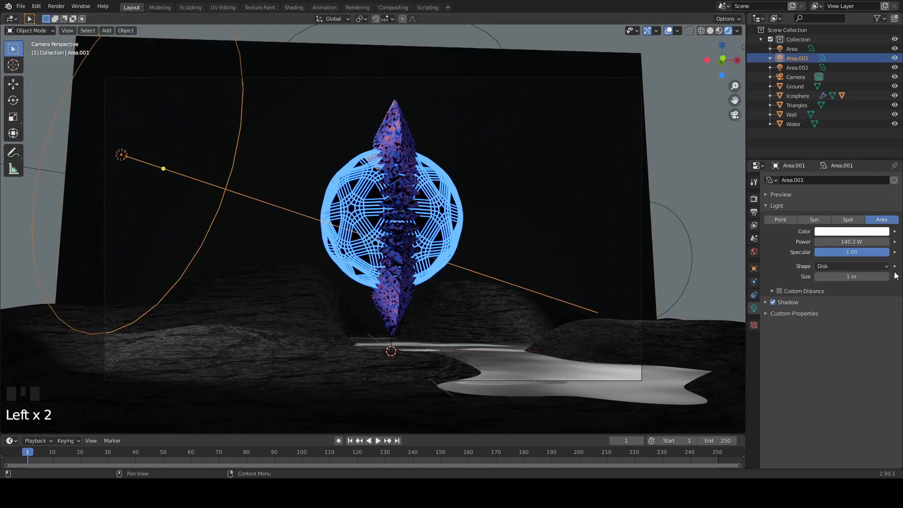
{"action": "left_click", "coordinate": [838, 231]}
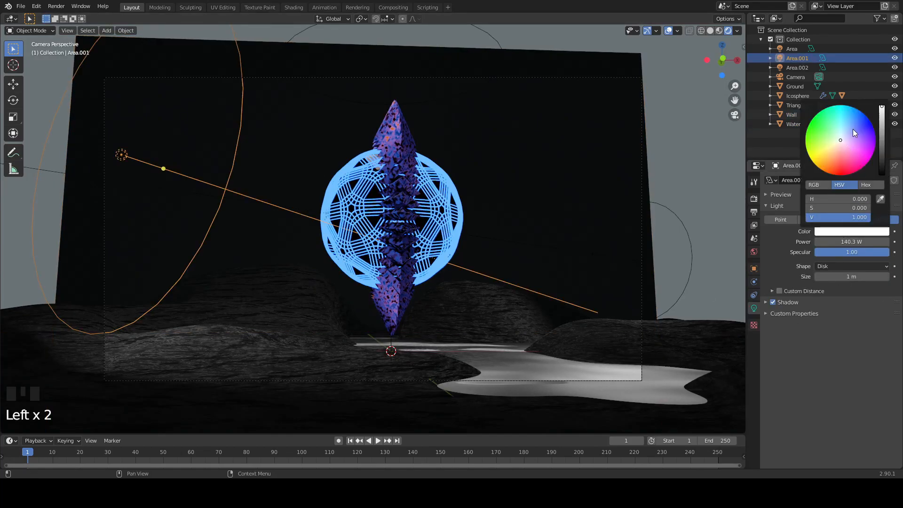
{"action": "left_click_drag", "start_coordinate": [842, 137], "coordinate": [849, 174]}
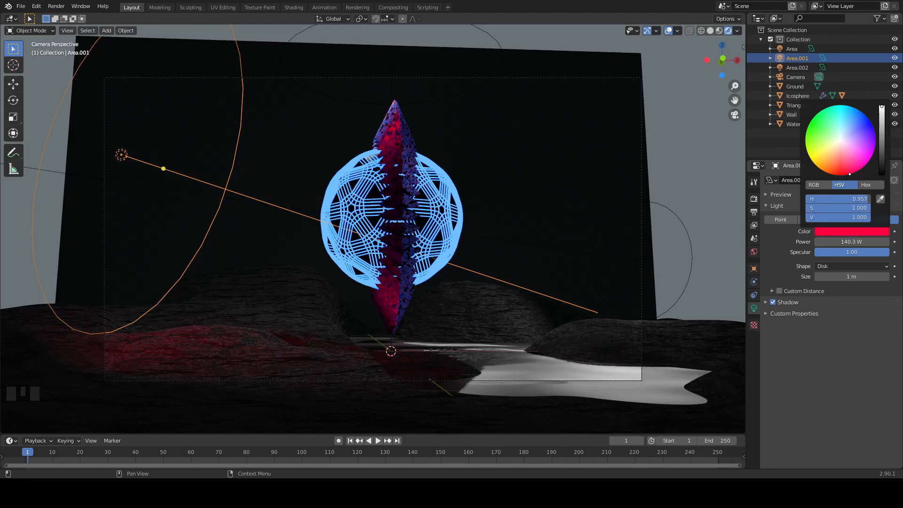
- Colour the Area.002 light blue with hue 0.631 and full saturation, and set its power to 207.3 W
{"action": "left_click", "coordinate": [645, 260]}
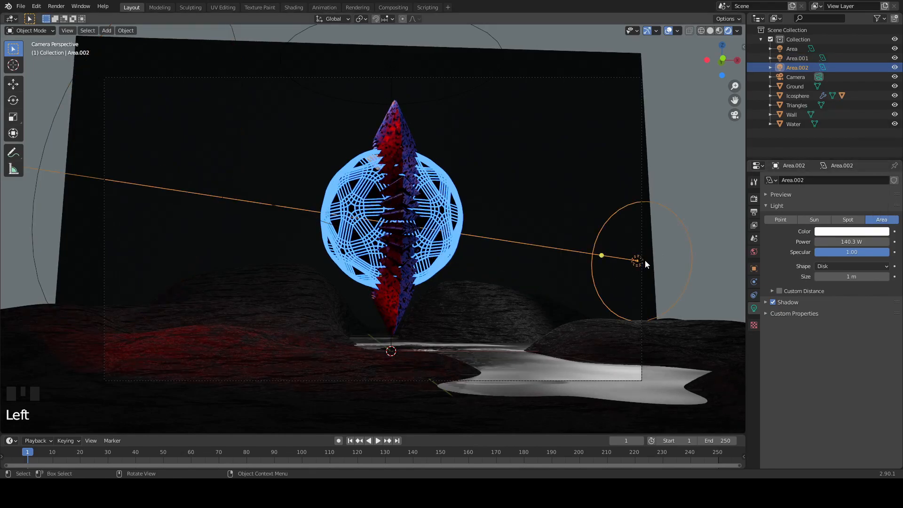
{"action": "left_click", "coordinate": [837, 231]}
{"action": "left_click_drag", "start_coordinate": [853, 159], "coordinate": [866, 116]}
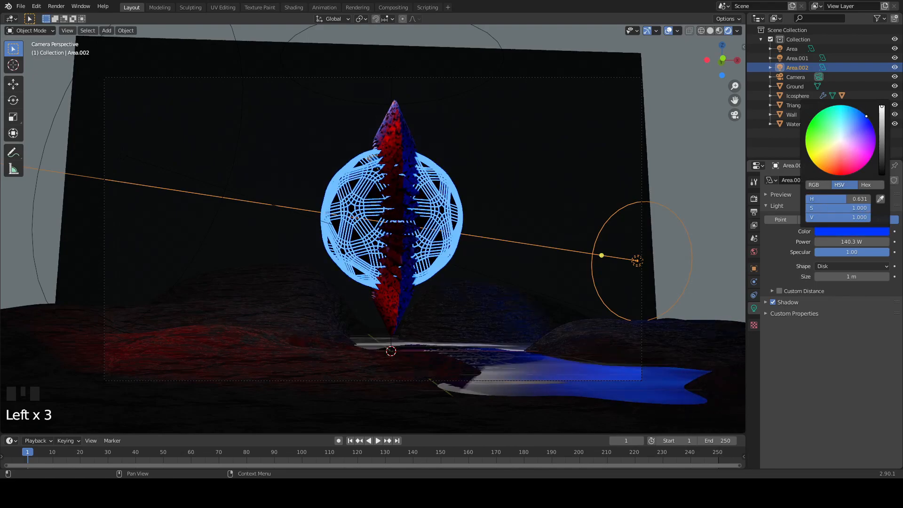
{"action": "scroll", "coordinate": [682, 226], "scroll_direction": "up", "scroll_amount": 2}
{"action": "scroll", "coordinate": [683, 226], "scroll_direction": "down", "scroll_amount": 1}
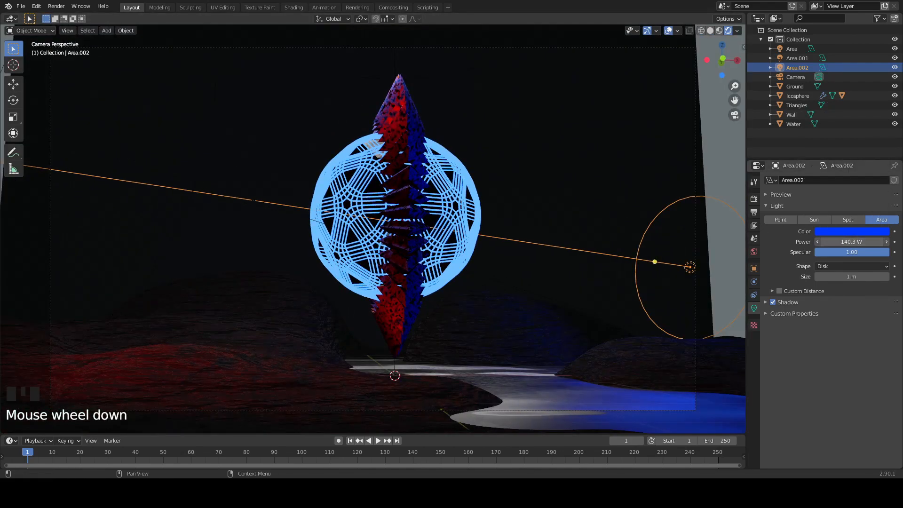
{"action": "left_click_drag", "start_coordinate": [851, 241], "coordinate": [882, 241]}
{"action": "scroll", "coordinate": [309, 141], "scroll_direction": "down", "scroll_amount": 2}
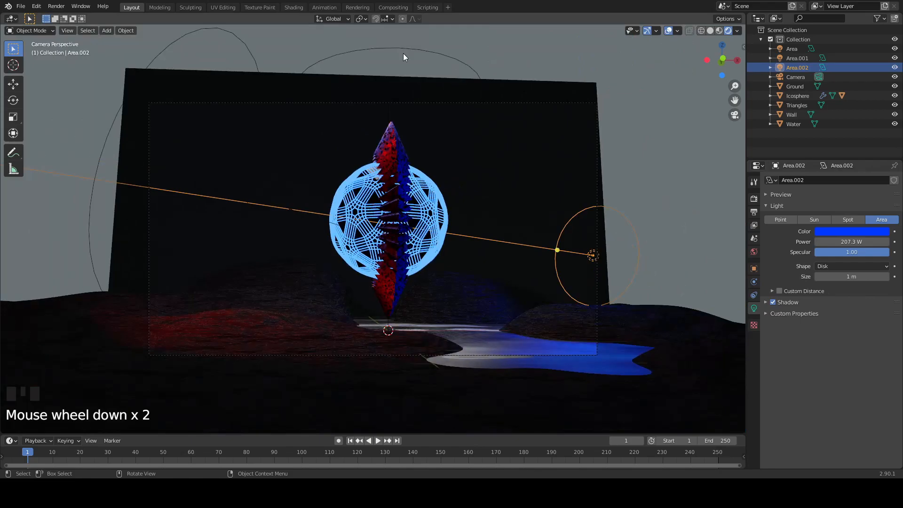
- Change the colour of the area light above the ornament to a saturated red
{"action": "left_click", "coordinate": [410, 48]}
{"action": "left_click", "coordinate": [836, 232]}
{"action": "left_click_drag", "start_coordinate": [843, 156], "coordinate": [842, 179]}
{"action": "scroll", "coordinate": [405, 233], "scroll_direction": "up", "scroll_amount": 2}
- Select the Triangles object and display its transform values
{"action": "left_click", "coordinate": [406, 234]}
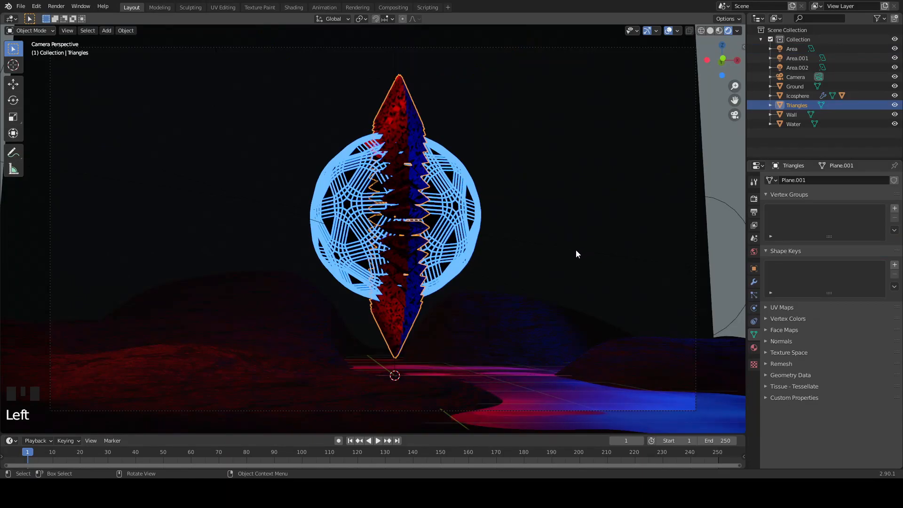
{"action": "key", "text": "n"}
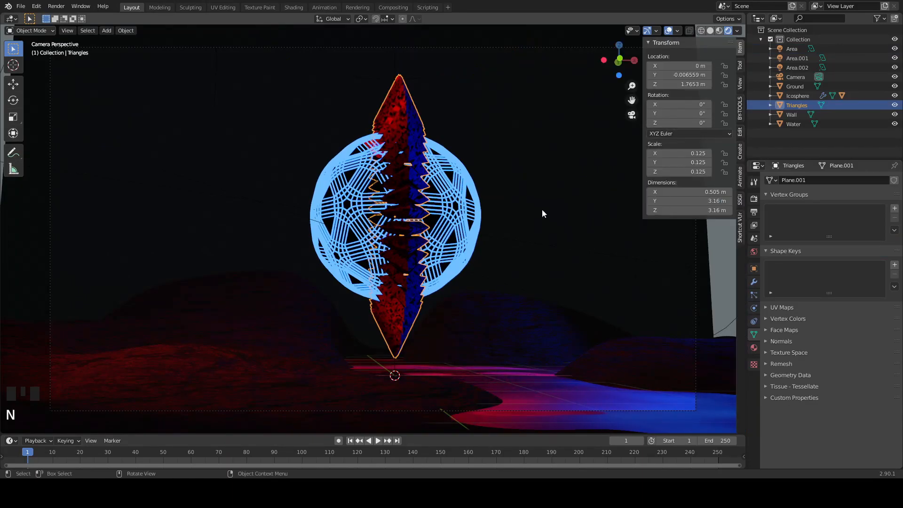
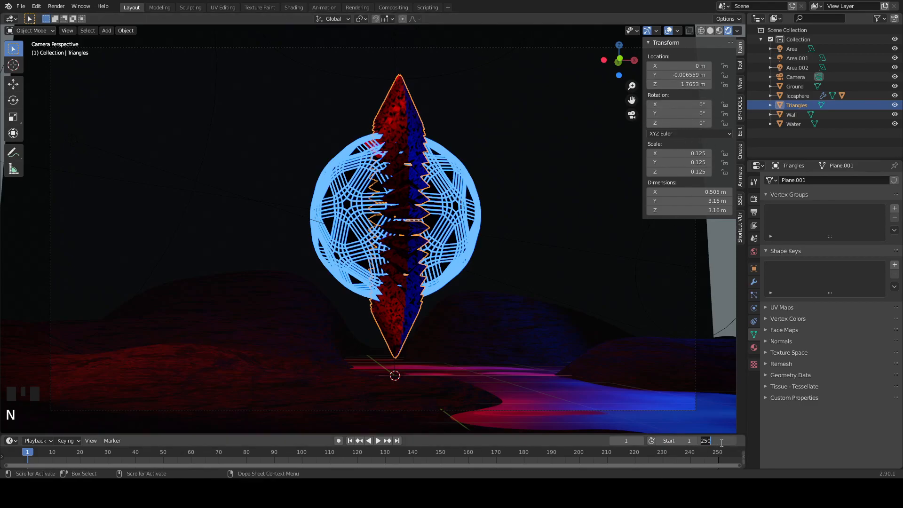
- Set the animation's end frame to 180 and keyframe the Triangles object's 0° rotation on all axes at frame 0
{"action": "key", "text": "Return"}
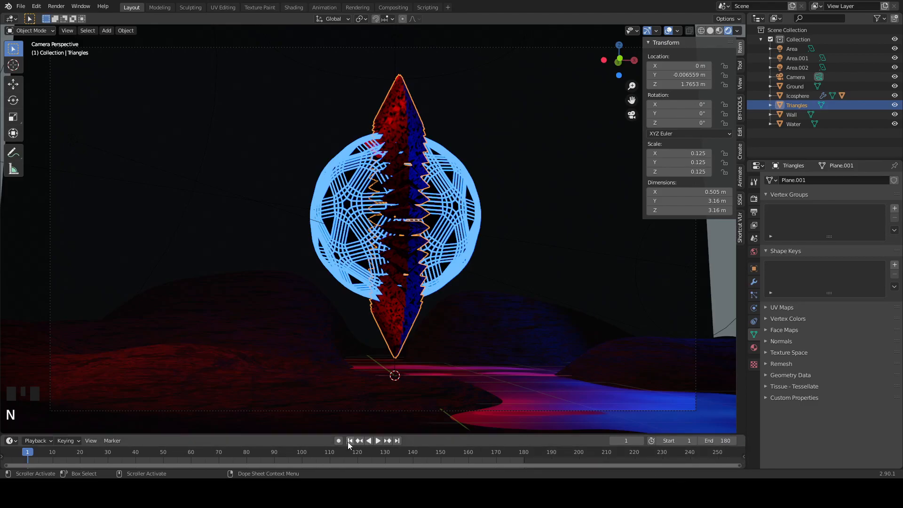
{"action": "key", "text": "Left"}
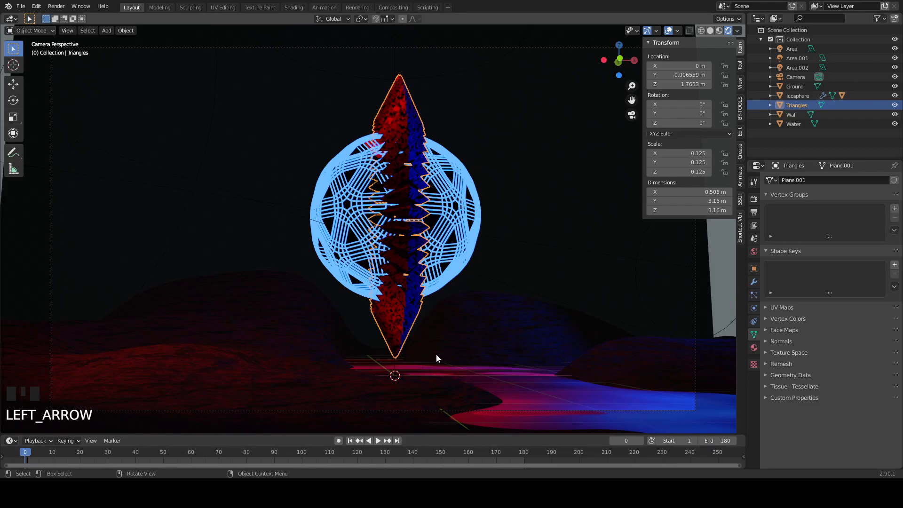
{"action": "right_click", "coordinate": [669, 106]}
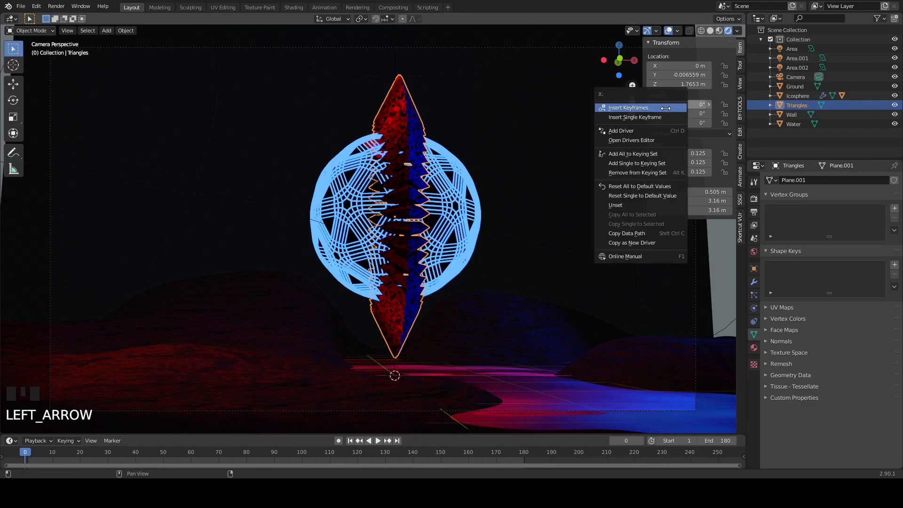
{"action": "right_click", "coordinate": [665, 108]}
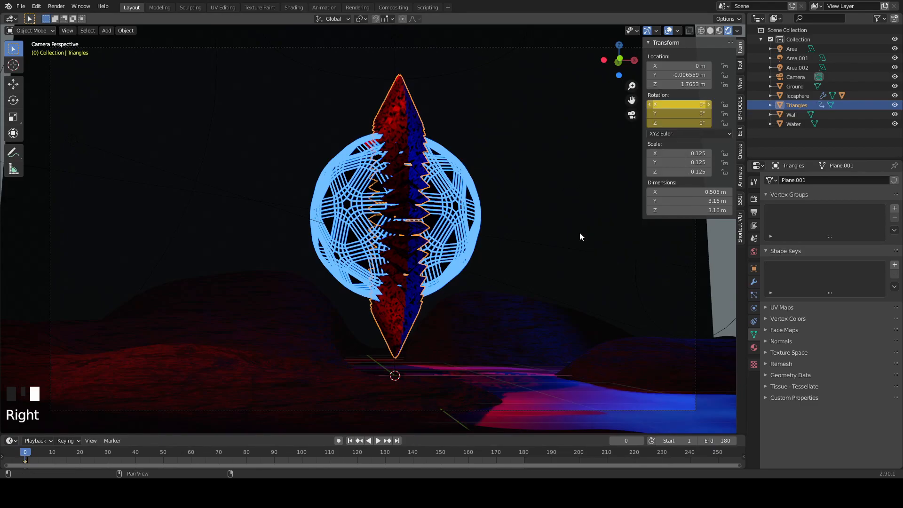
- At frame 180, set the Triangles rotation to 360° on X, Y and Z, keyframe it, and play the animation
{"action": "left_click", "coordinate": [399, 441]}
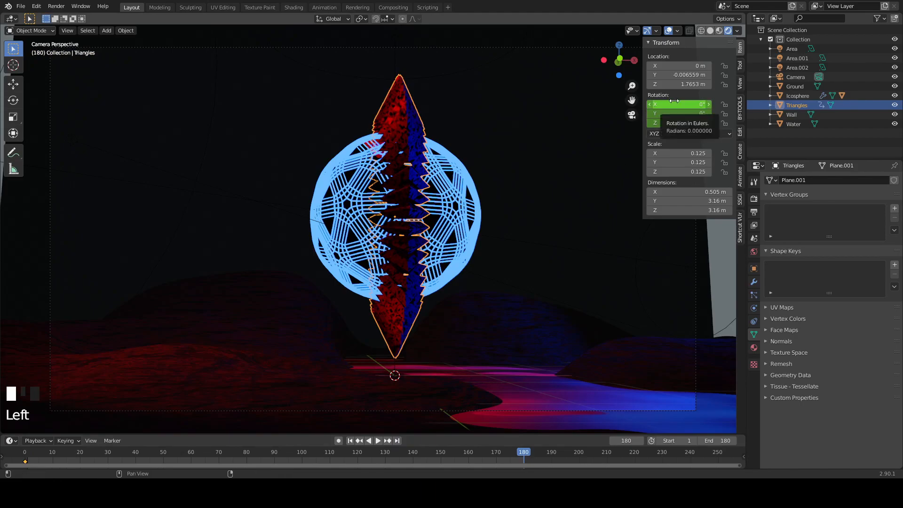
{"action": "left_click_drag", "start_coordinate": [674, 102], "coordinate": [674, 123]}
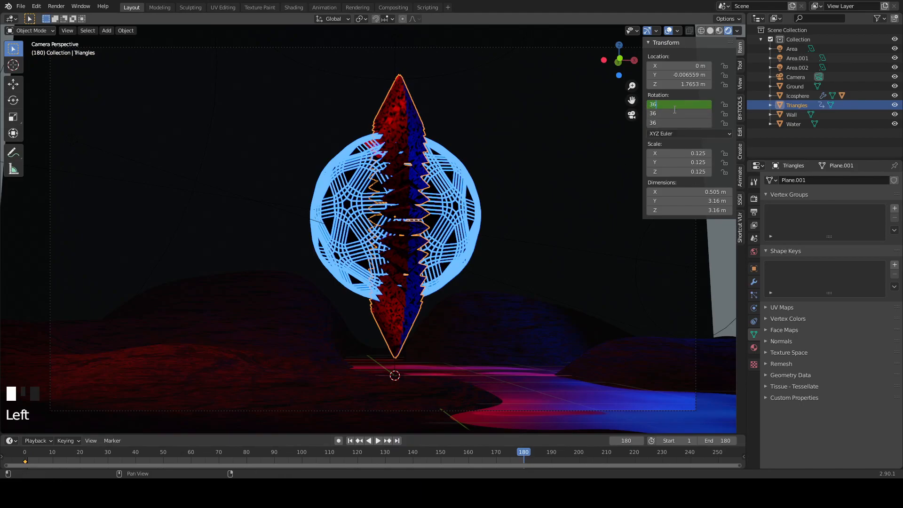
{"action": "key", "text": "Return"}
{"action": "right_click", "coordinate": [675, 106]}
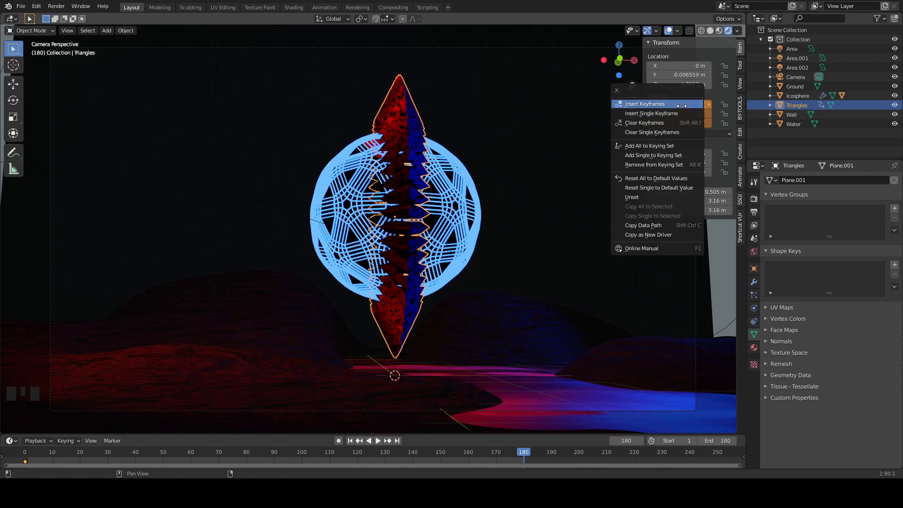
{"action": "right_click", "coordinate": [674, 107]}
{"action": "key", "text": "space"}
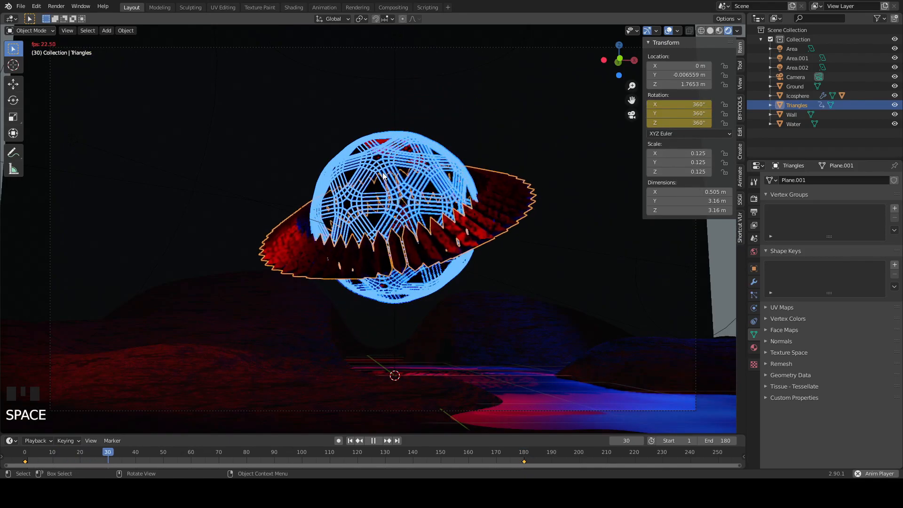
- Select the Icosphere, stop playback, and keyframe its 0° rotation on all axes at frame 0
{"action": "left_click", "coordinate": [376, 160]}
{"action": "left_click", "coordinate": [375, 160]}
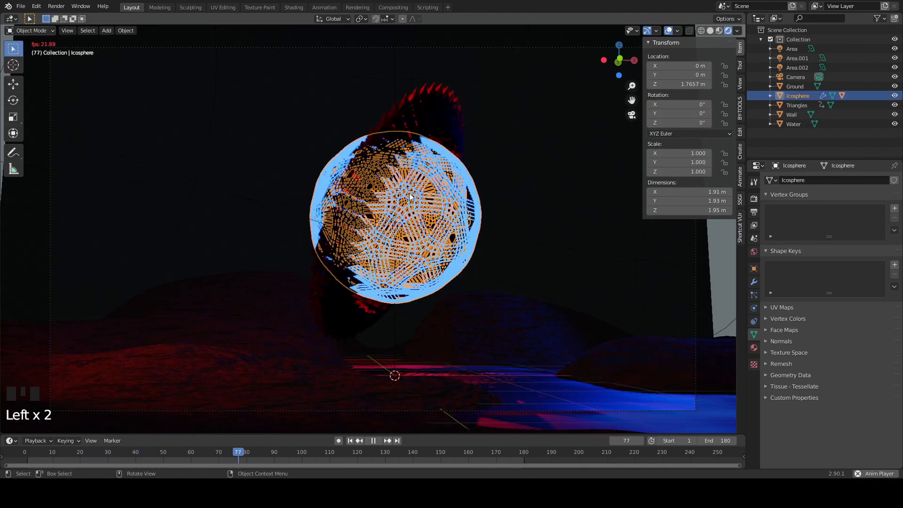
{"action": "key", "text": "space"}
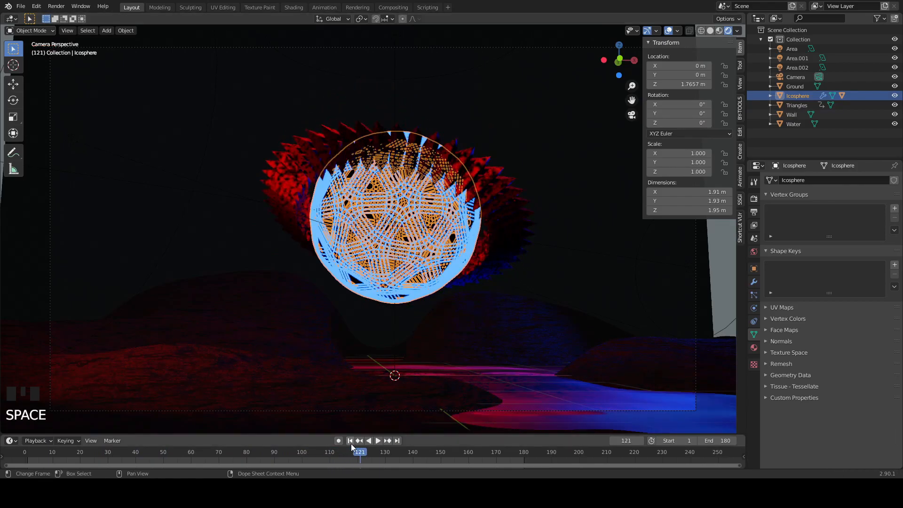
{"action": "left_click", "coordinate": [350, 441]}
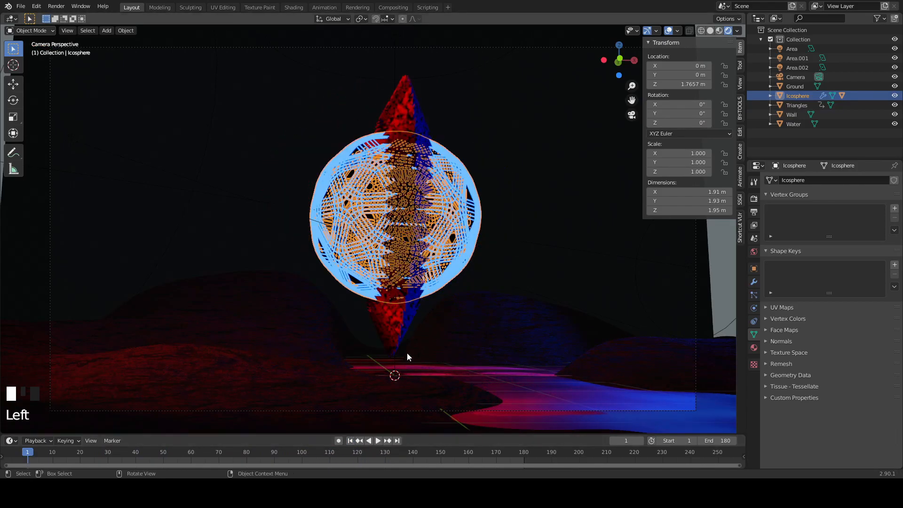
{"action": "key", "text": "Left"}
{"action": "right_click", "coordinate": [693, 102]}
{"action": "right_click", "coordinate": [684, 103]}
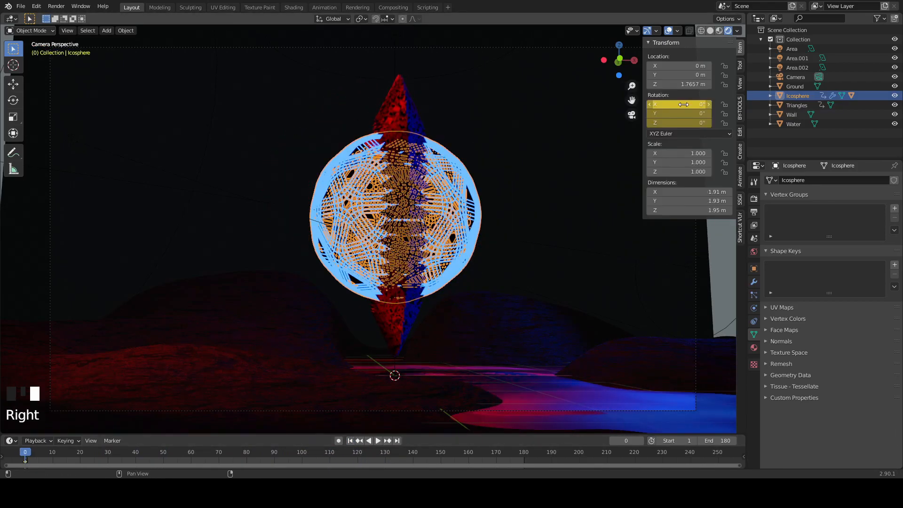
- At frame 180, set the Icosphere rotation to -360° on X, Y and Z and insert a rotation keyframe
{"action": "left_click", "coordinate": [394, 442]}
{"action": "right_click", "coordinate": [666, 107]}
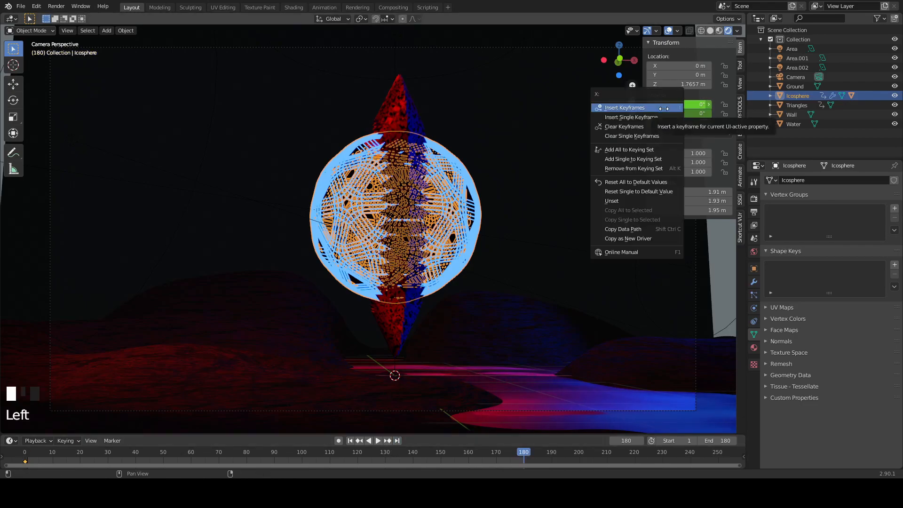
{"action": "left_click_drag", "start_coordinate": [687, 105], "coordinate": [687, 122]}
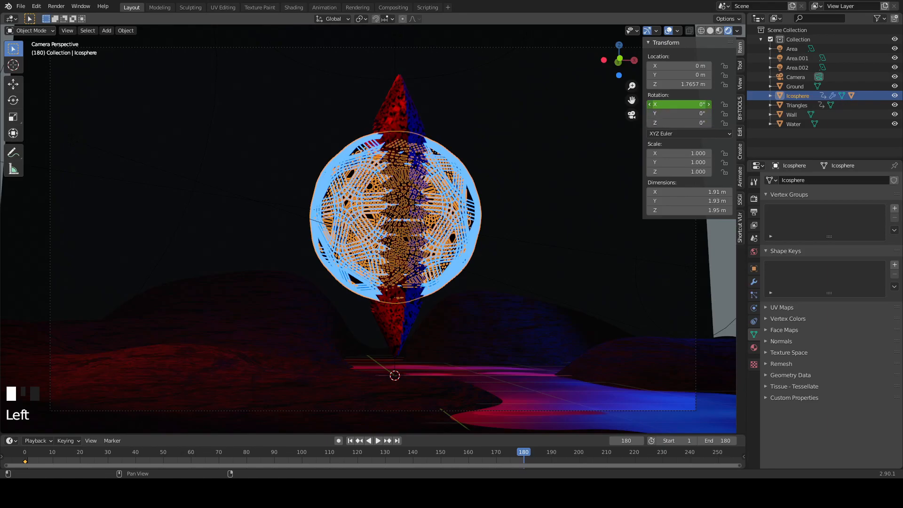
{"action": "key", "text": "Return"}
{"action": "right_click", "coordinate": [688, 111]}
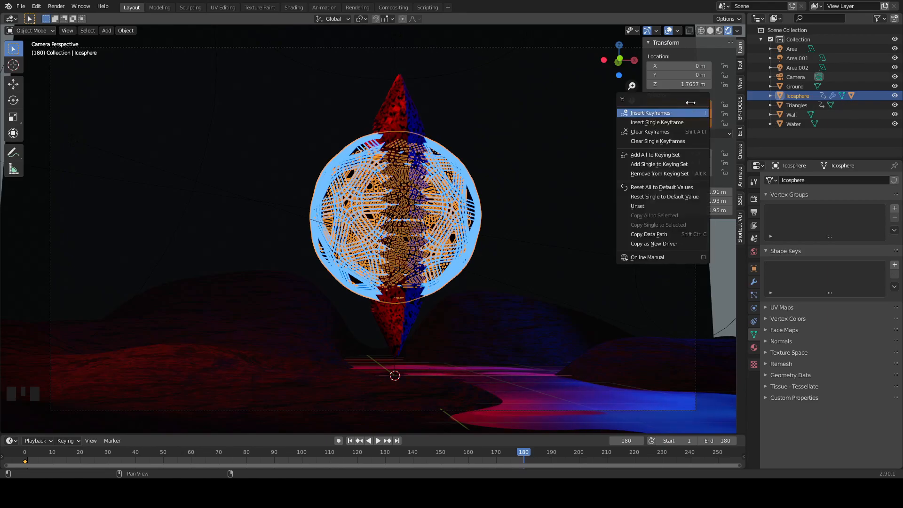
{"action": "left_click", "coordinate": [688, 112]}
- Play the animation and examine how the sphere and the triangle ring rotate within the scene
{"action": "key", "text": "space"}
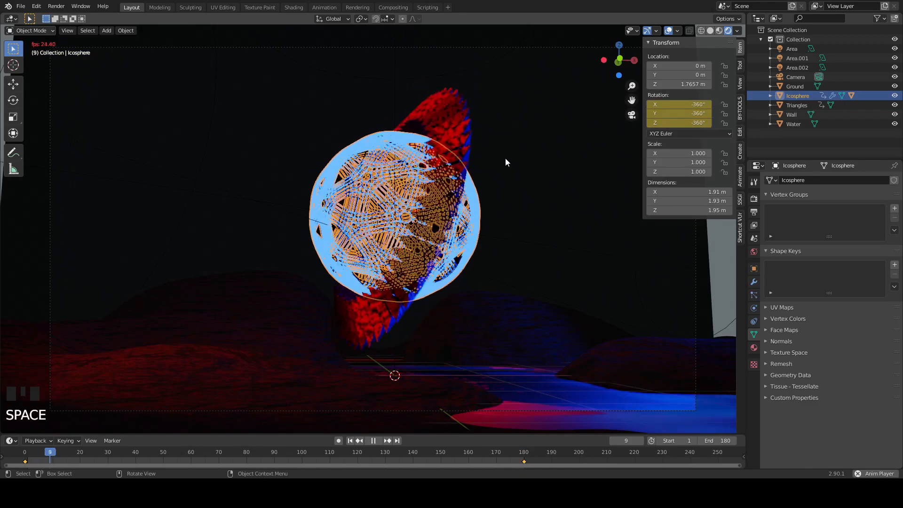
{"action": "scroll", "coordinate": [559, 262], "scroll_direction": "up", "scroll_amount": 1}
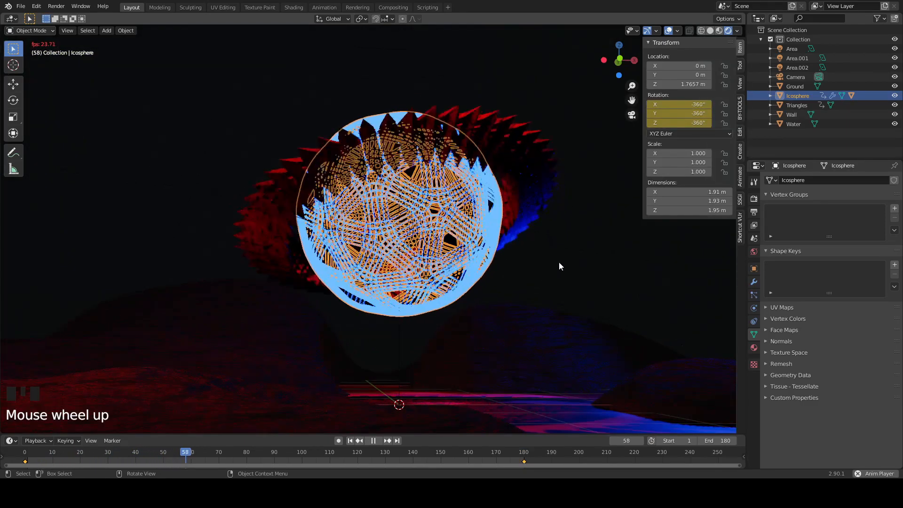
{"action": "left_click", "coordinate": [532, 253]}
{"action": "scroll", "coordinate": [578, 278], "scroll_direction": "down", "scroll_amount": 2}
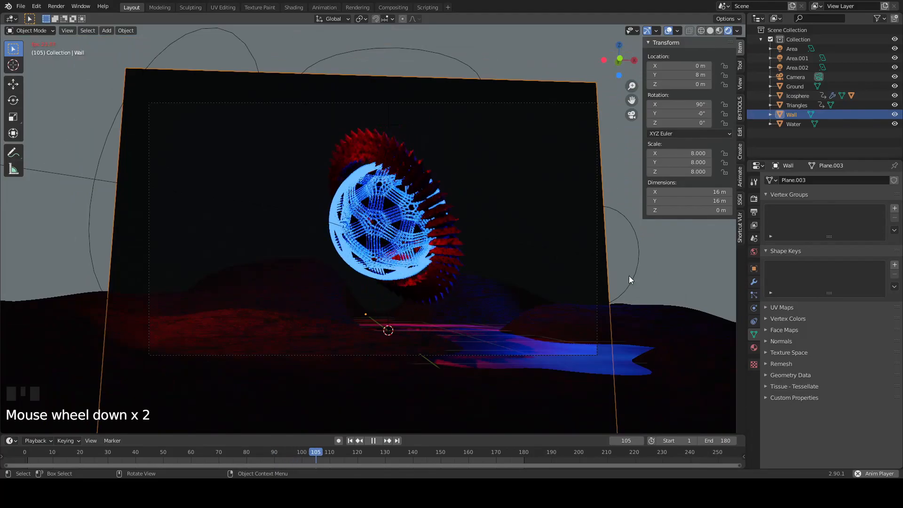
{"action": "scroll", "coordinate": [674, 286], "scroll_direction": "up", "scroll_amount": 1}
{"action": "scroll", "coordinate": [673, 289], "scroll_direction": "up", "scroll_amount": 1}
- Select the Water object and bring up its material nodes in the Shading workspace
{"action": "left_click", "coordinate": [524, 393]}
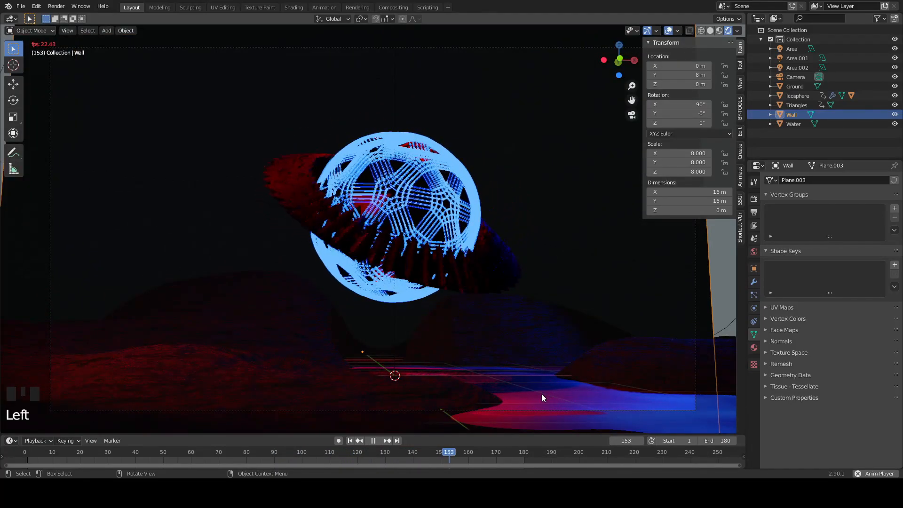
{"action": "left_click", "coordinate": [480, 399]}
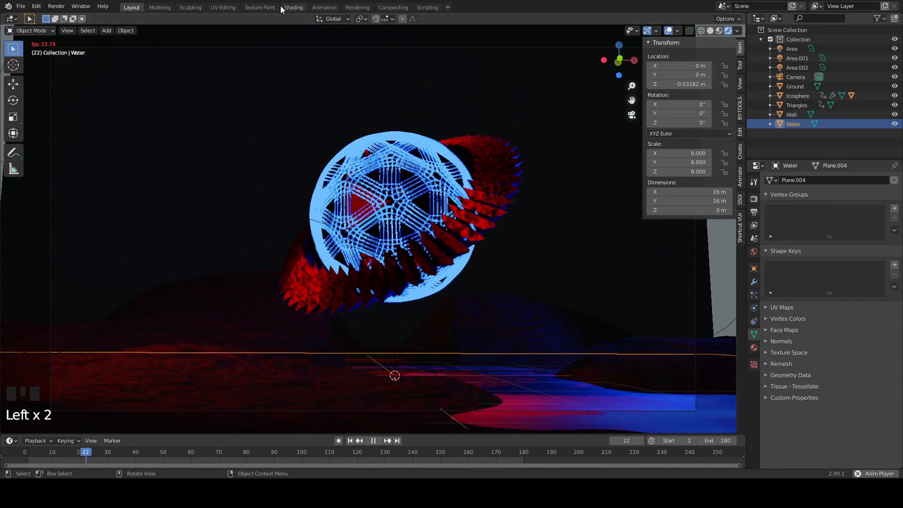
{"action": "left_click", "coordinate": [291, 10]}
{"action": "mouse_move", "coordinate": [424, 190]}
{"action": "middle_mouse_down"}
{"action": "mouse_move", "coordinate": [458, 183]}
{"action": "mouse_move", "coordinate": [463, 173]}
{"action": "middle_mouse_up"}
{"action": "scroll", "coordinate": [436, 190], "scroll_direction": "up", "scroll_amount": 3}
{"action": "middle_click_drag", "start_coordinate": [440, 406], "coordinate": [481, 387]}
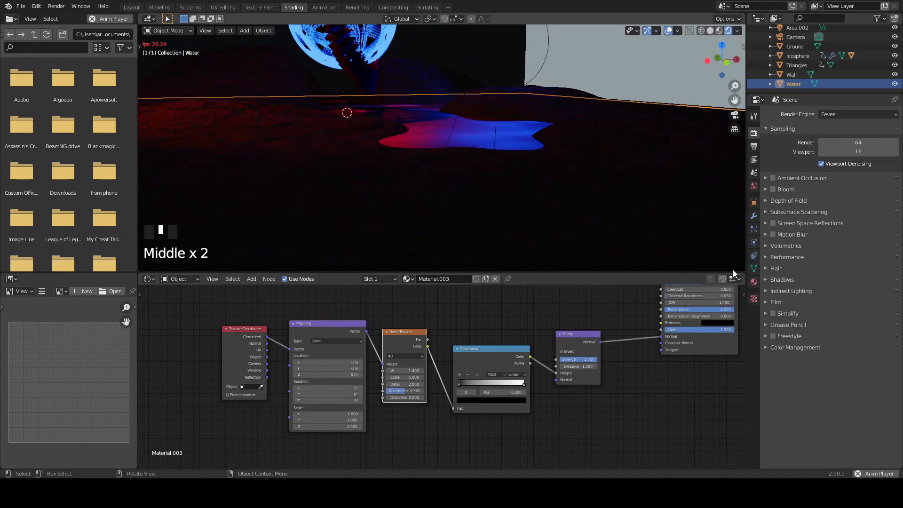
- Split off a new area below the 3D viewport, make it a Timeline, and stop the playback
{"action": "left_click_drag", "start_coordinate": [746, 268], "coordinate": [736, 220]}
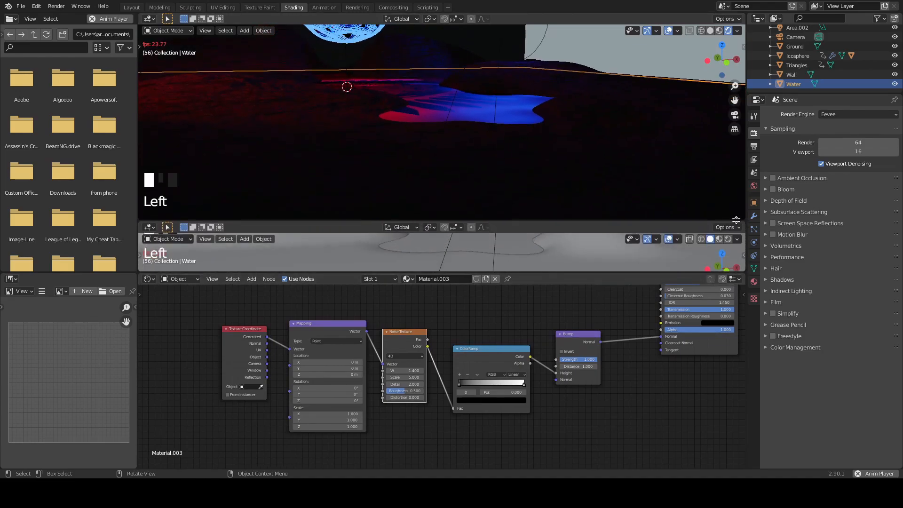
{"action": "left_click", "coordinate": [149, 227]}
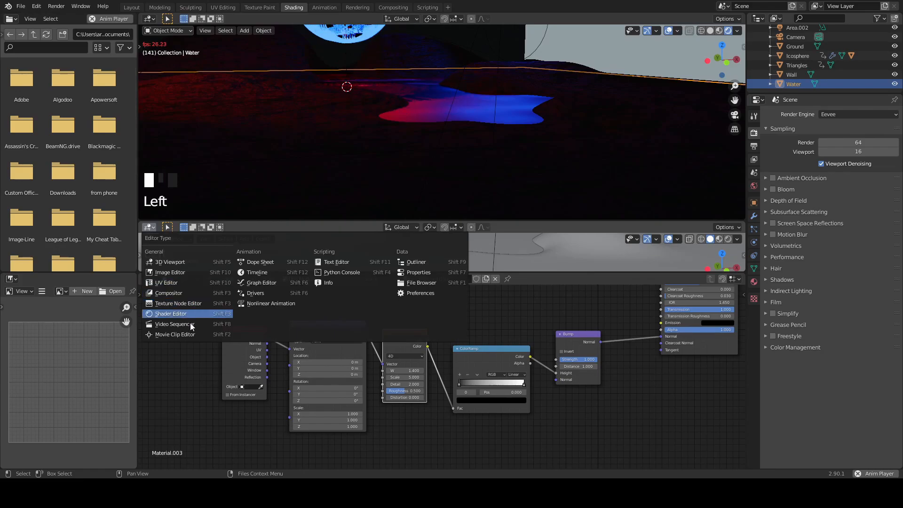
{"action": "left_click", "coordinate": [263, 272]}
{"action": "middle_click_drag", "start_coordinate": [562, 377], "coordinate": [516, 394]}
{"action": "key", "text": "space"}
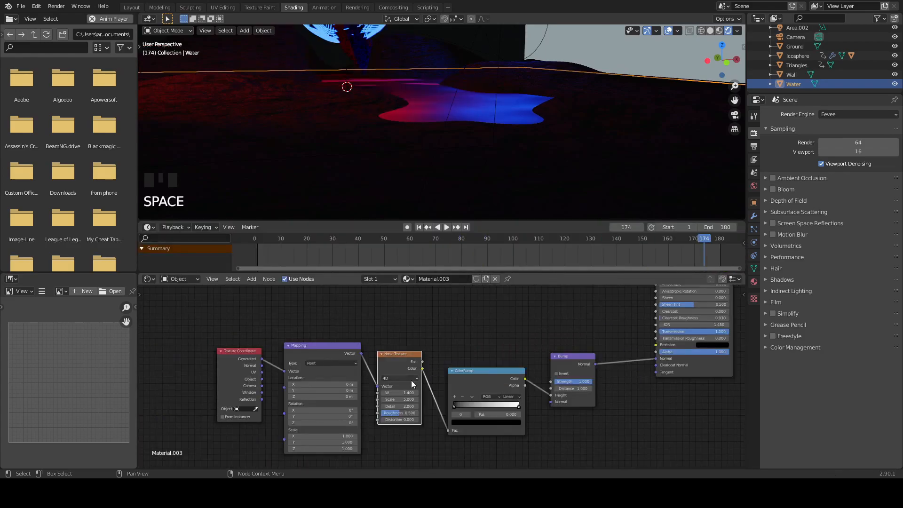
- Set the water Noise Texture's W value to 0 and keyframe it at frame 0
{"action": "middle_click_drag", "start_coordinate": [552, 344], "coordinate": [562, 335]}
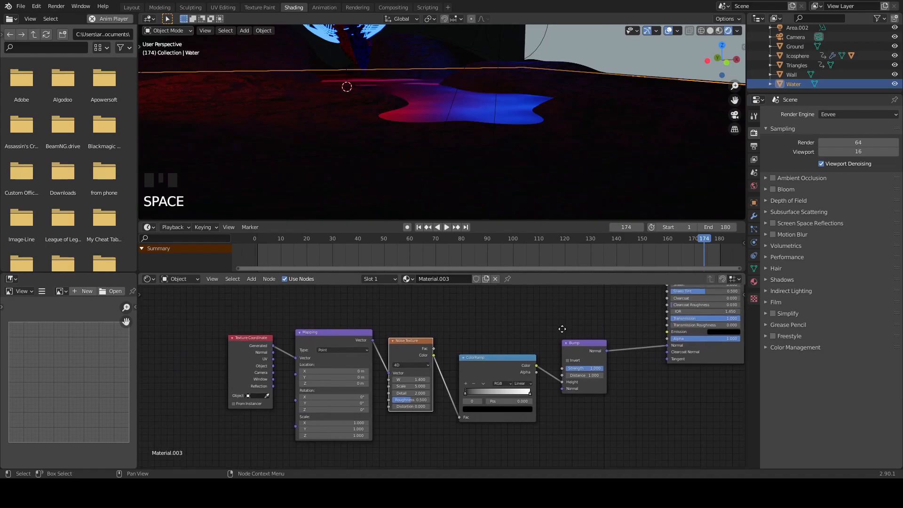
{"action": "left_click", "coordinate": [418, 228]}
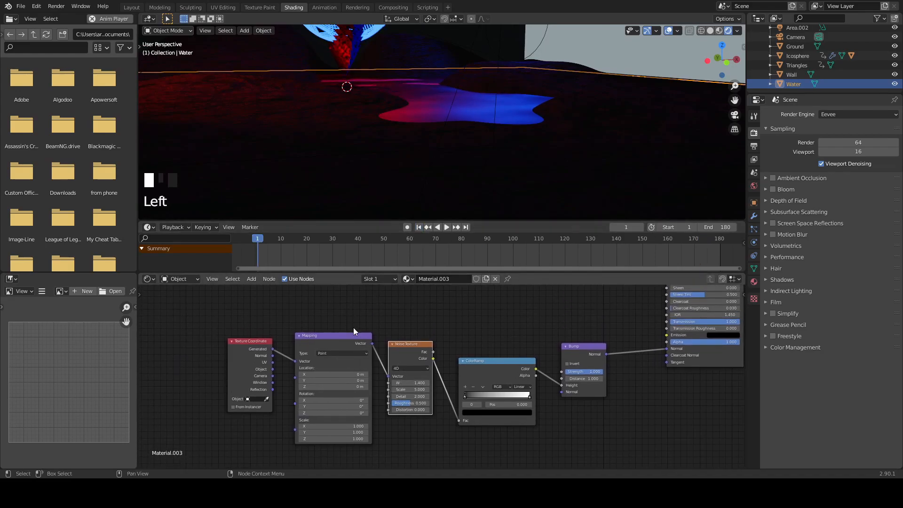
{"action": "left_click", "coordinate": [449, 337]}
{"action": "key", "text": "Left"}
{"action": "right_click_drag", "start_coordinate": [420, 382], "coordinate": [404, 353]}
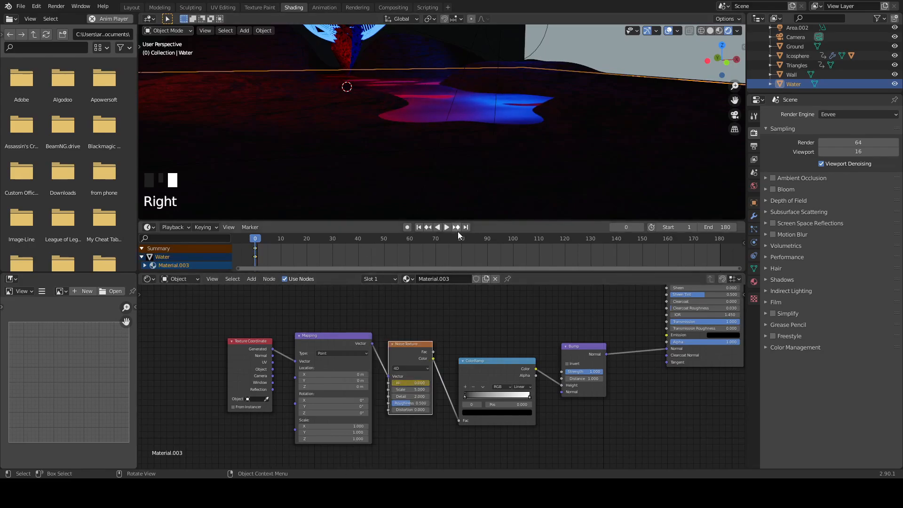
- At frame 180, set the water Noise Texture's W value to 0.4 and its scale to 4.2
{"action": "left_click", "coordinate": [465, 228]}
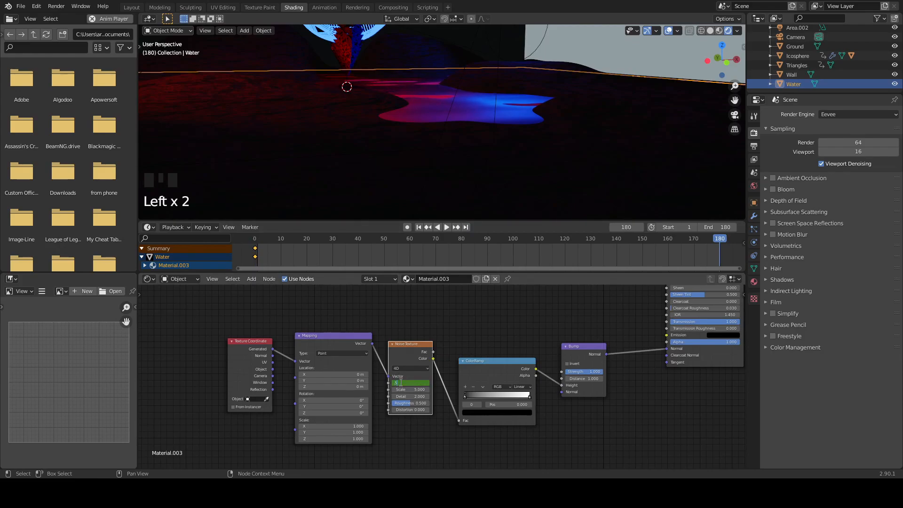
{"action": "type", "text": ".4"}
{"action": "key", "text": "Return"}
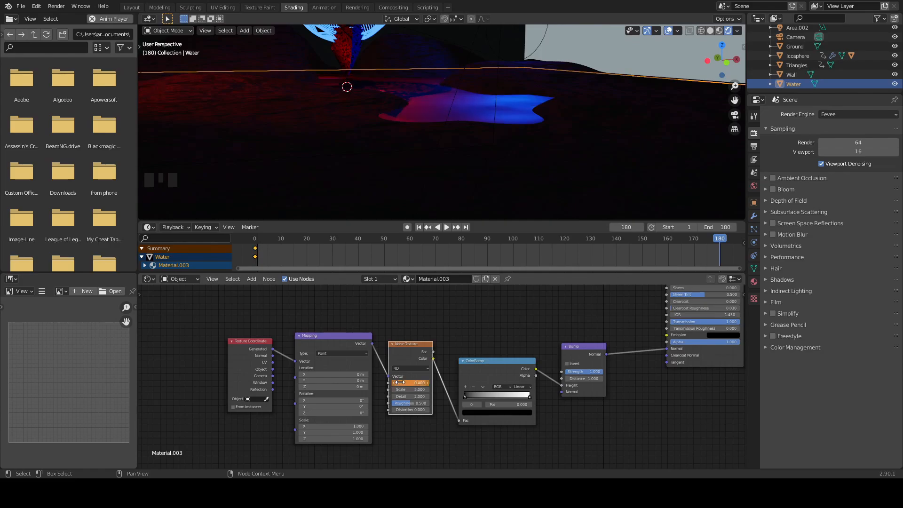
{"action": "left_click_drag", "start_coordinate": [408, 389], "coordinate": [404, 389]}
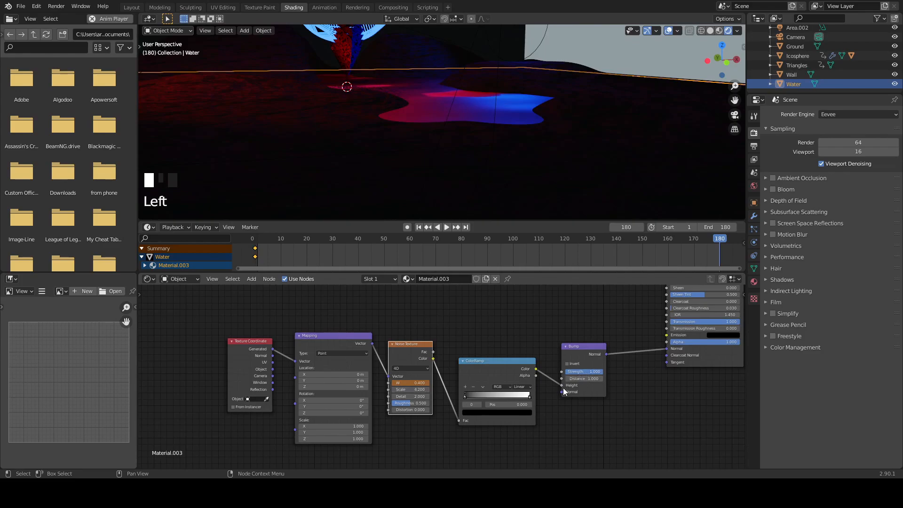
- Examine the water material's Bump connection to the Principled BSDF and the water surface's appearance
{"action": "mouse_move", "coordinate": [664, 347]}
{"action": "left_mouse_down"}
{"action": "mouse_move", "coordinate": [626, 349]}
{"action": "mouse_move", "coordinate": [668, 349]}
{"action": "left_mouse_up"}
{"action": "left_click", "coordinate": [611, 355]}
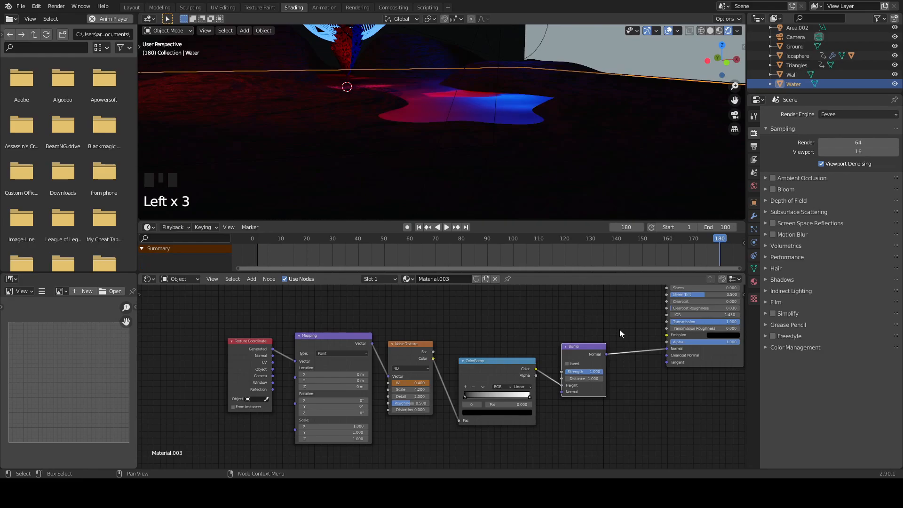
{"action": "scroll", "coordinate": [523, 160], "scroll_direction": "up", "scroll_amount": 3}
{"action": "middle_click_drag", "start_coordinate": [524, 160], "coordinate": [520, 192]}
{"action": "middle_click_drag", "start_coordinate": [634, 381], "coordinate": [565, 404]}
{"action": "middle_click_drag", "start_coordinate": [592, 372], "coordinate": [448, 453]}
{"action": "scroll", "coordinate": [504, 86], "scroll_direction": "down", "scroll_amount": 2}
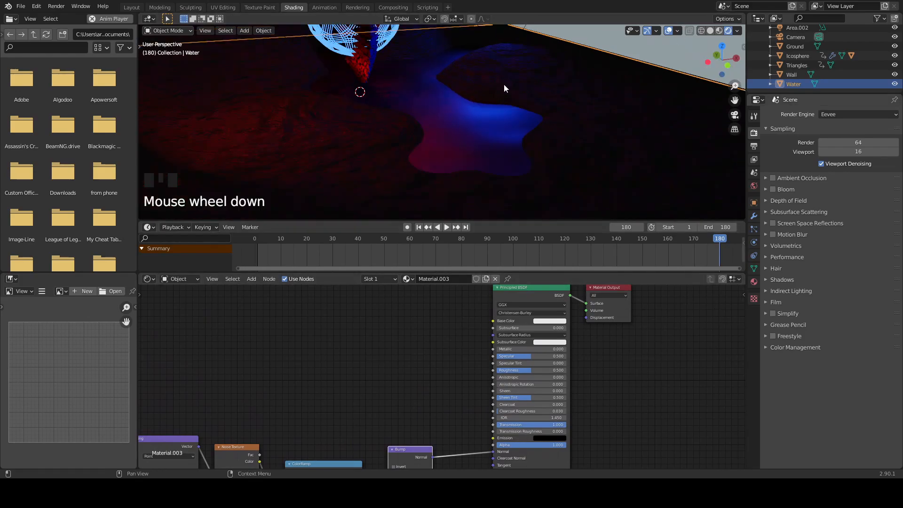
- Return to the Layout workspace, switch the render engine to Cycles and expand the Color Management settings
{"action": "left_click", "coordinate": [132, 7]}
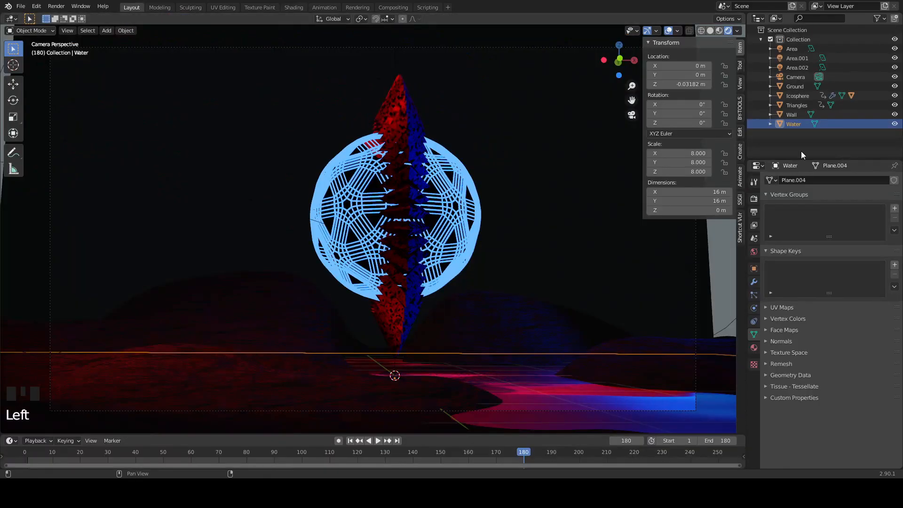
{"action": "left_click", "coordinate": [753, 200]}
{"action": "left_click", "coordinate": [854, 180]}
{"action": "left_click", "coordinate": [848, 211]}
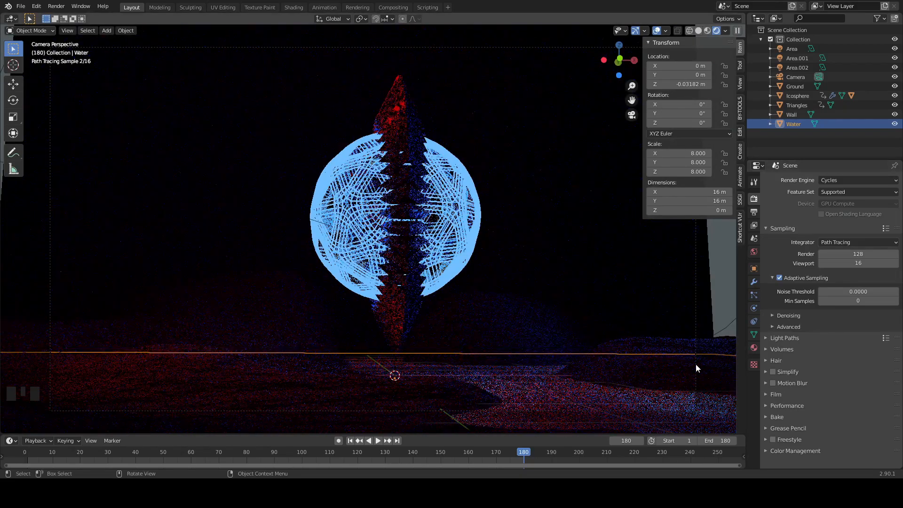
{"action": "scroll", "coordinate": [795, 407], "scroll_direction": "down", "scroll_amount": 2}
{"action": "left_click", "coordinate": [766, 451]}
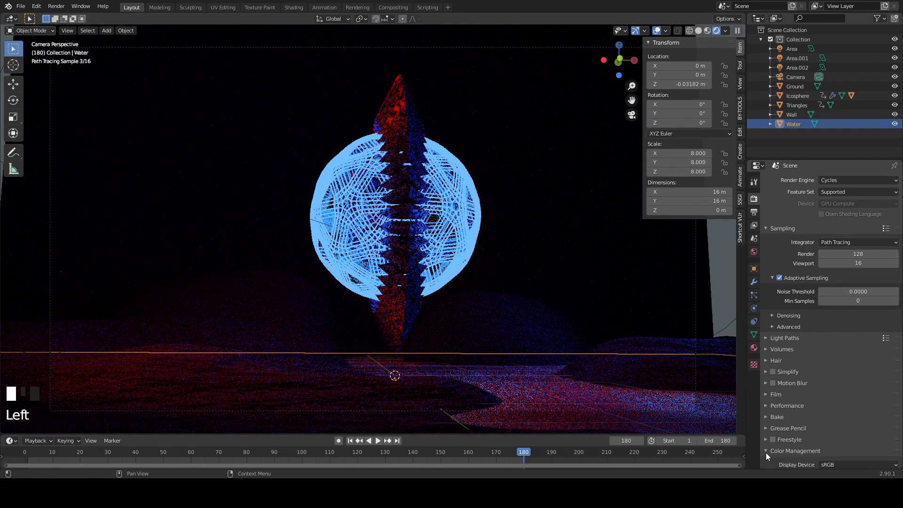
- Set the Color Management look to Very High Contrast
{"action": "scroll", "coordinate": [803, 445], "scroll_direction": "down", "scroll_amount": 5}
{"action": "left_click", "coordinate": [830, 415]}
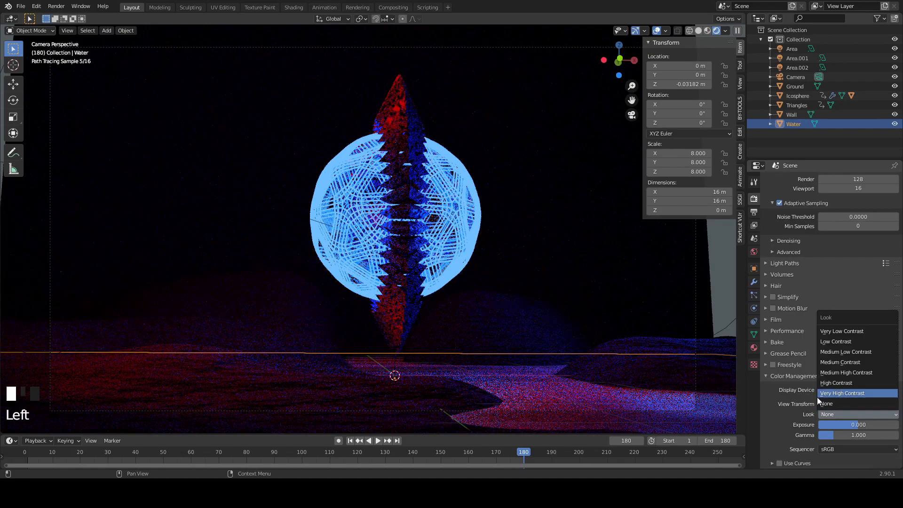
{"action": "left_click", "coordinate": [830, 393]}
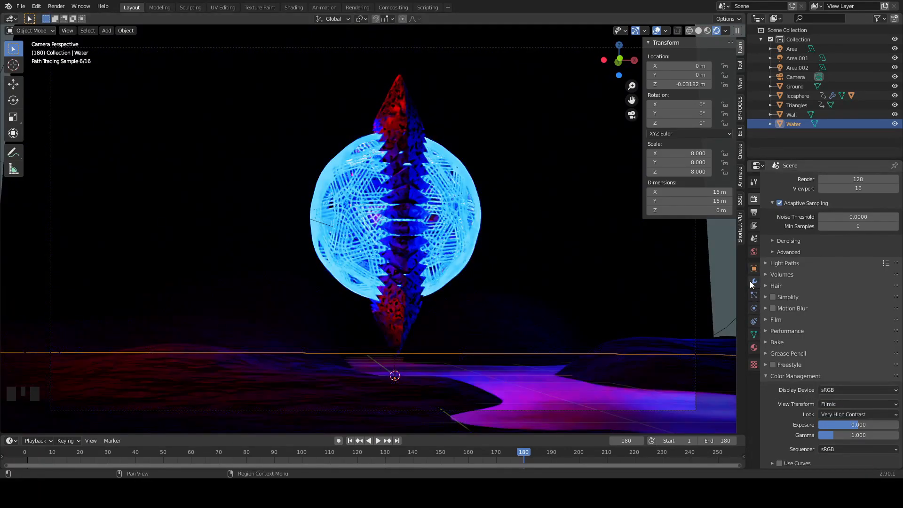
- Show the scene's output properties and set the render file format to FFmpeg video
{"action": "left_click", "coordinate": [754, 348]}
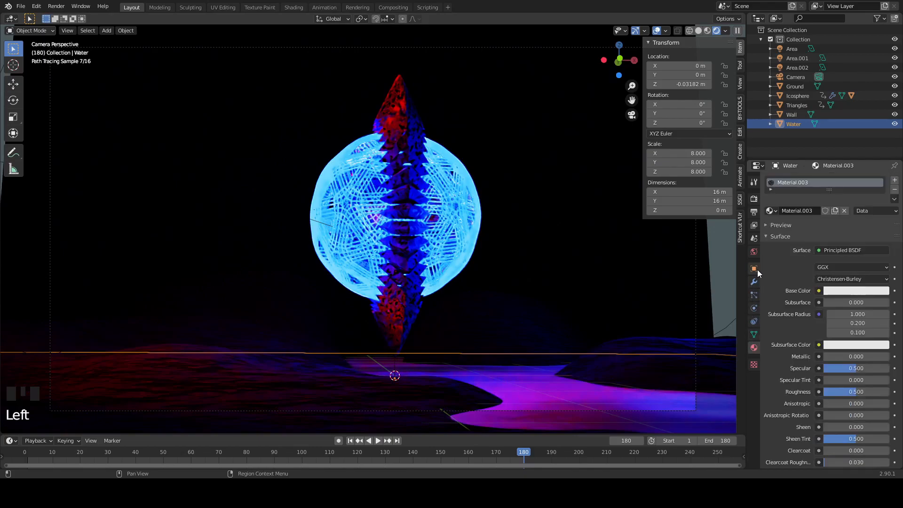
{"action": "left_click", "coordinate": [756, 212]}
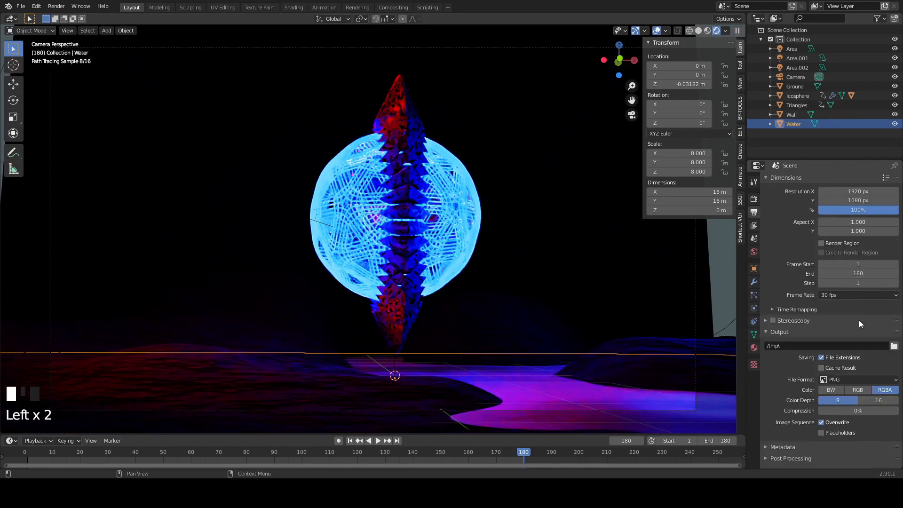
{"action": "scroll", "coordinate": [894, 347], "scroll_direction": "down", "scroll_amount": 3}
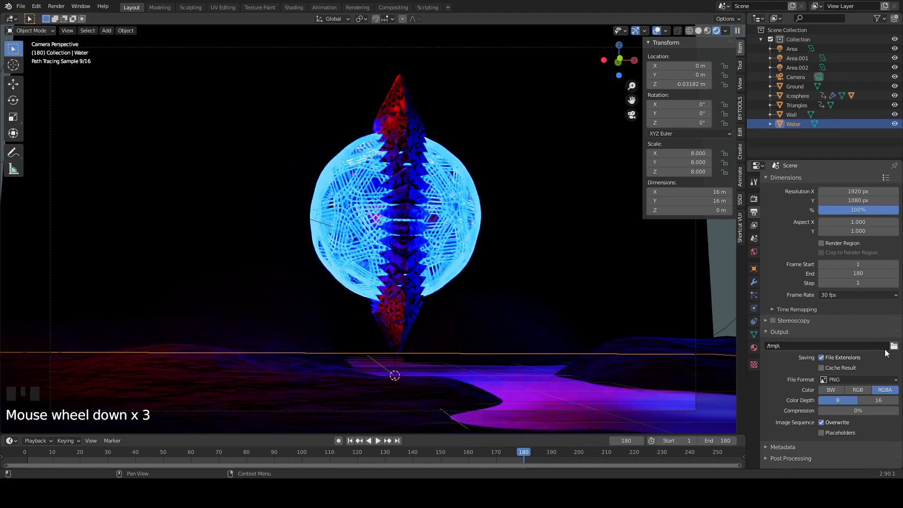
{"action": "left_click", "coordinate": [894, 346]}
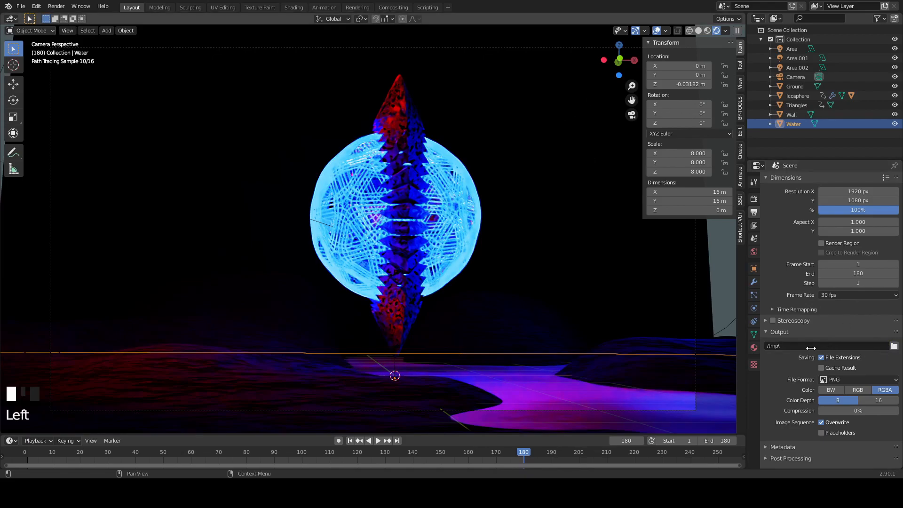
{"action": "left_click", "coordinate": [853, 380]}
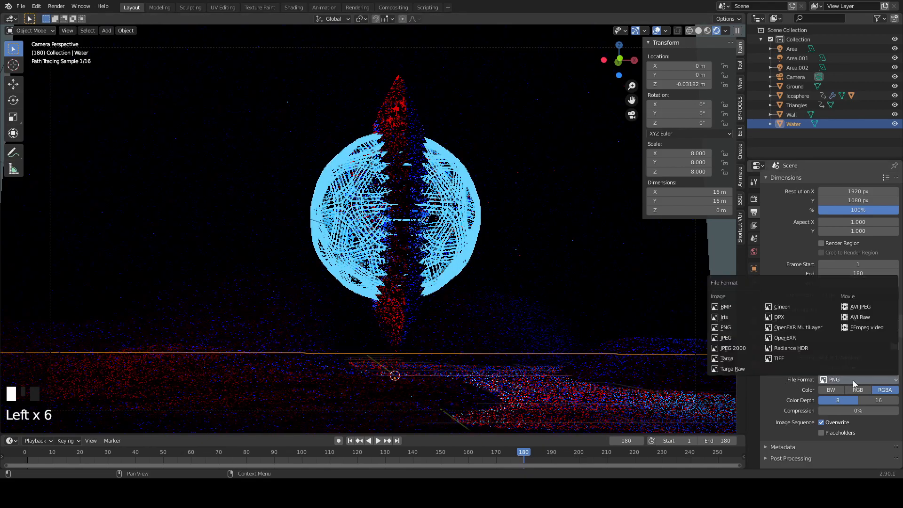
{"action": "left_click", "coordinate": [849, 328]}
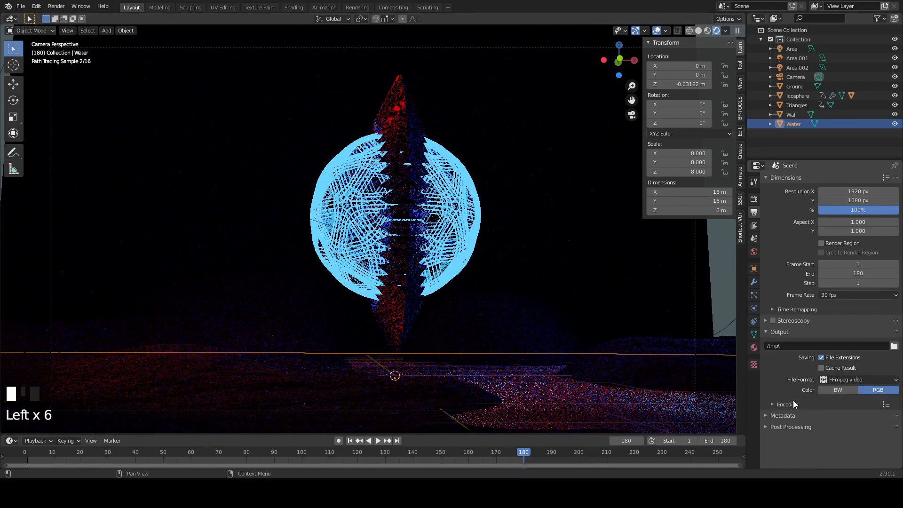
- Set the video encoding container to MPEG-4 and the output quality to Perceptually lossless
{"action": "left_click", "coordinate": [842, 414]}
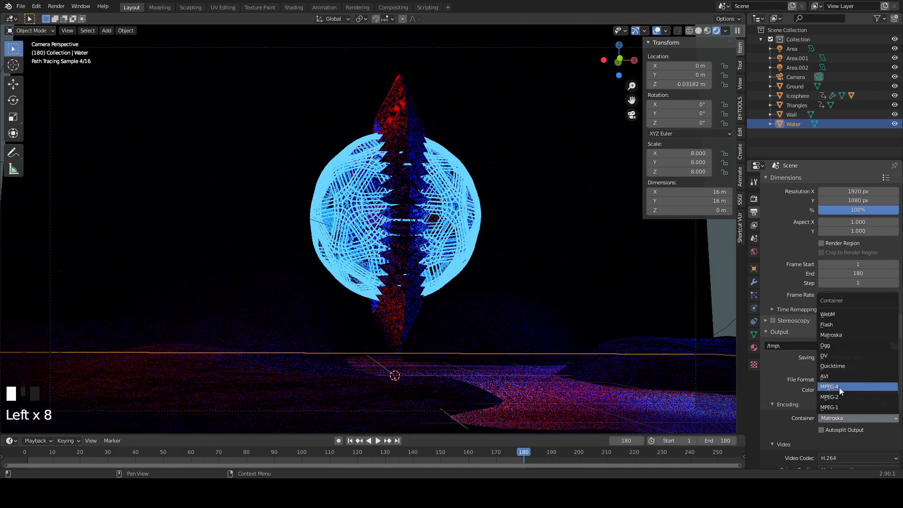
{"action": "left_click", "coordinate": [839, 387]}
{"action": "scroll", "coordinate": [789, 431], "scroll_direction": "down", "scroll_amount": 3}
{"action": "scroll", "coordinate": [789, 431], "scroll_direction": "down", "scroll_amount": 1}
{"action": "left_click", "coordinate": [838, 397]}
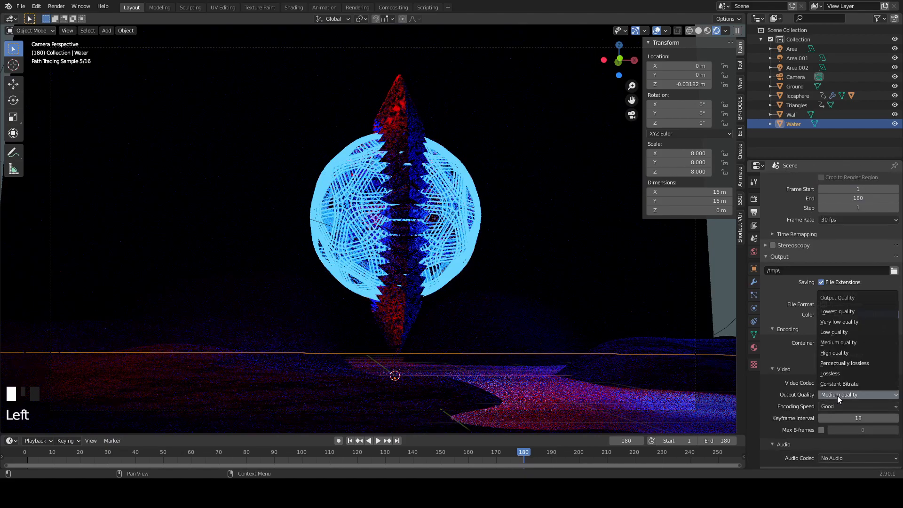
{"action": "left_click", "coordinate": [850, 364]}
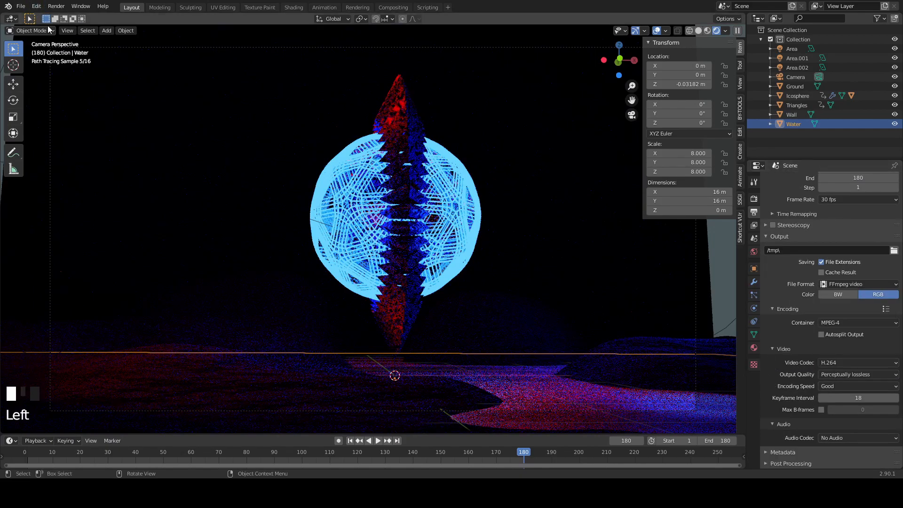
{"action": "left_click", "coordinate": [79, 6]}
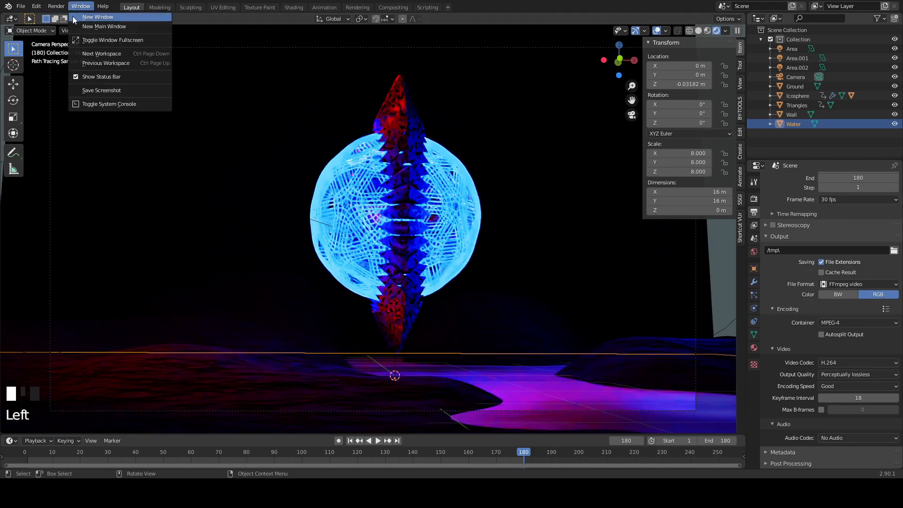
{"action": "left_click", "coordinate": [58, 7]}
{"action": "left_click", "coordinate": [56, 6]}
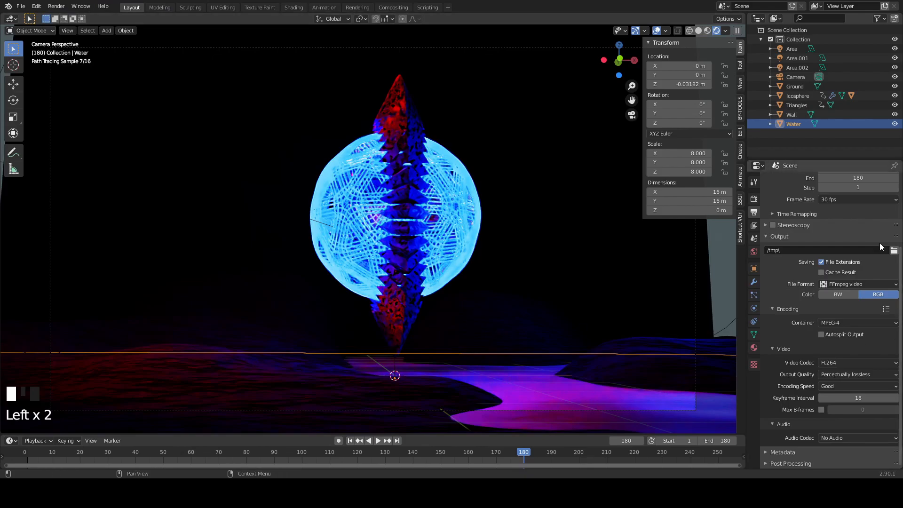
- Switch the viewport shading from Rendered to Solid
{"action": "key", "text": "z"}
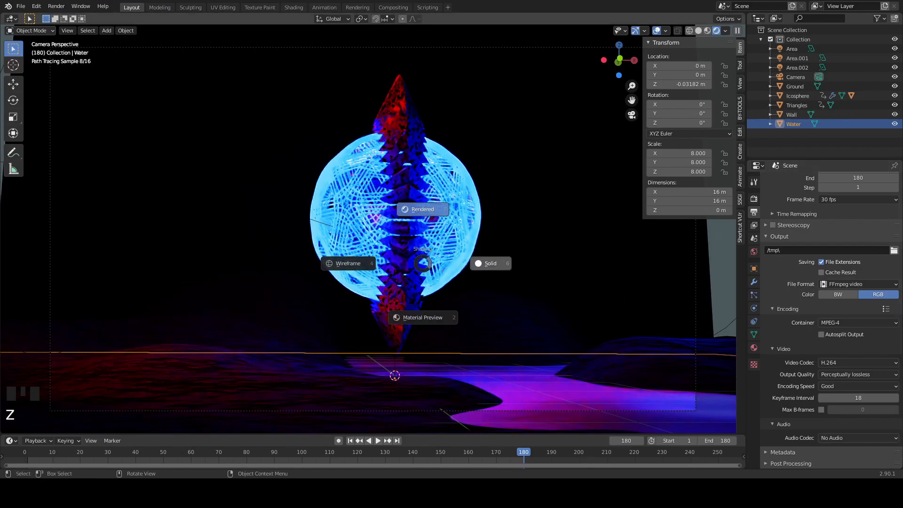
{"action": "left_click", "coordinate": [490, 264]}
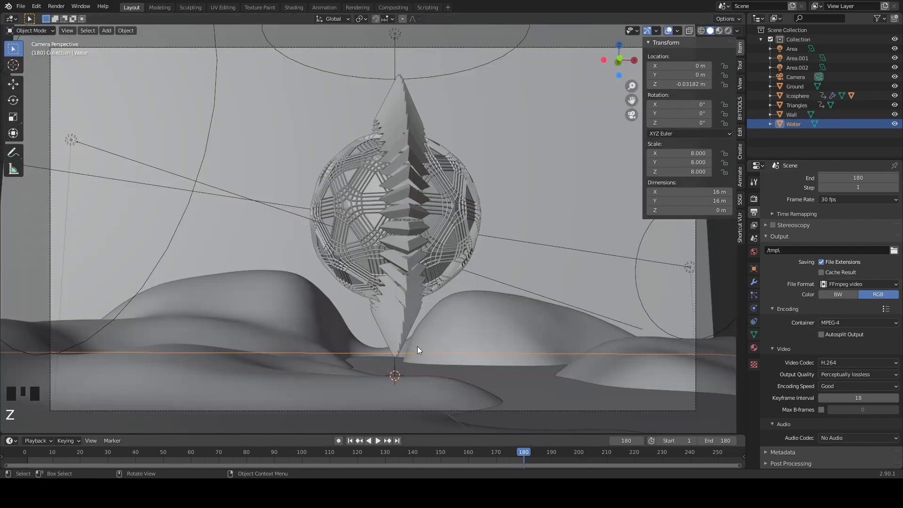